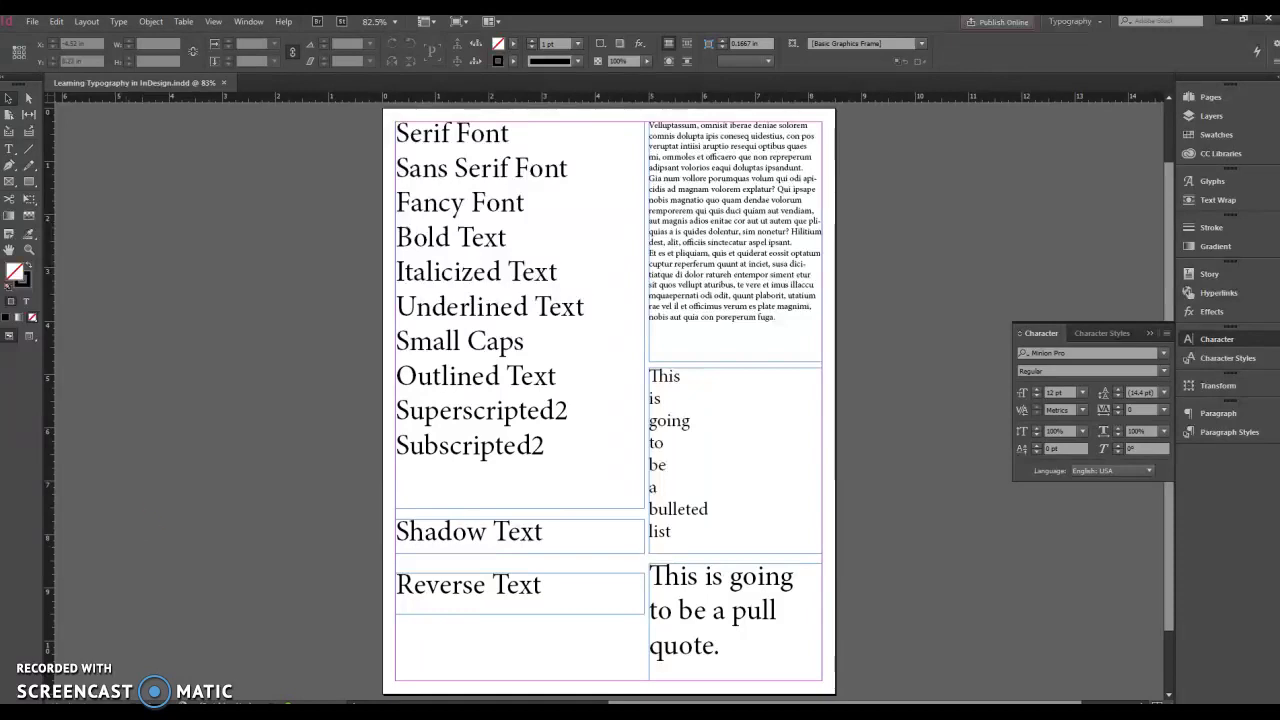
# - Save a copy of the document as Typography Practice in the Practice folder inside Desktop Publishing Spring 2018
pyautogui.click(32, 21)
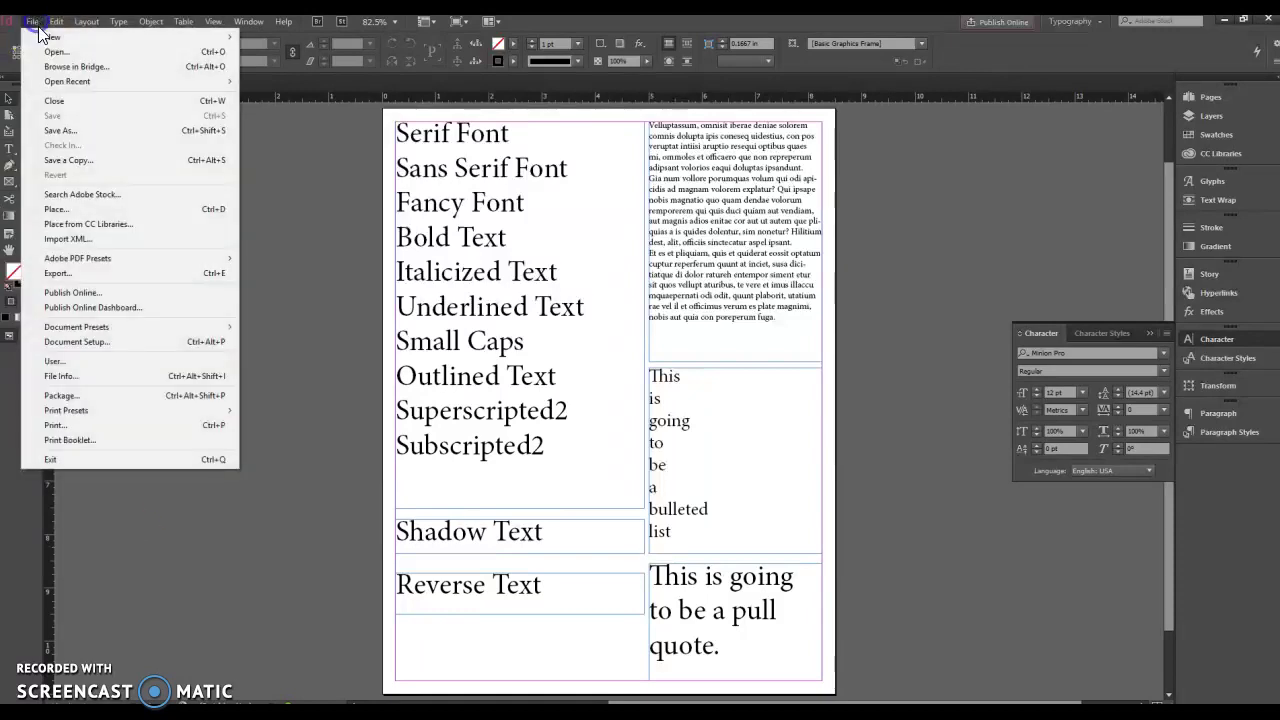
pyautogui.click(68, 131)
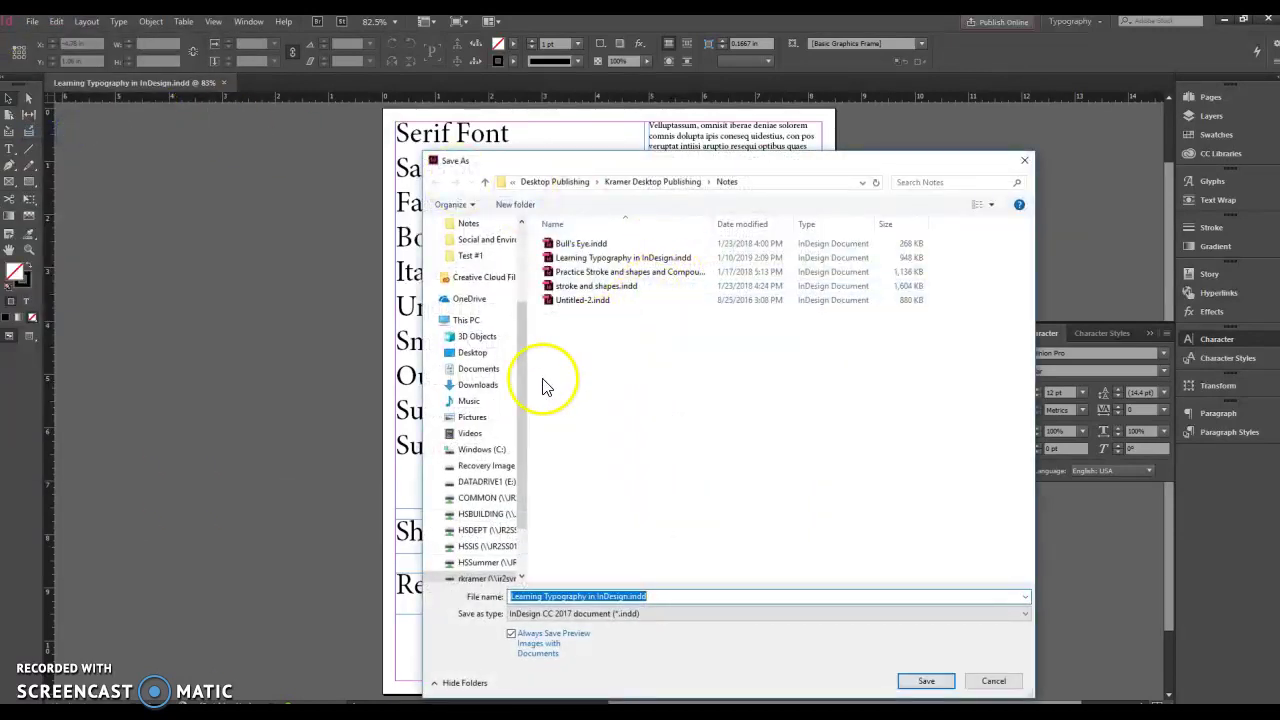
pyautogui.moveTo(523, 329); pyautogui.dragTo(523, 377)
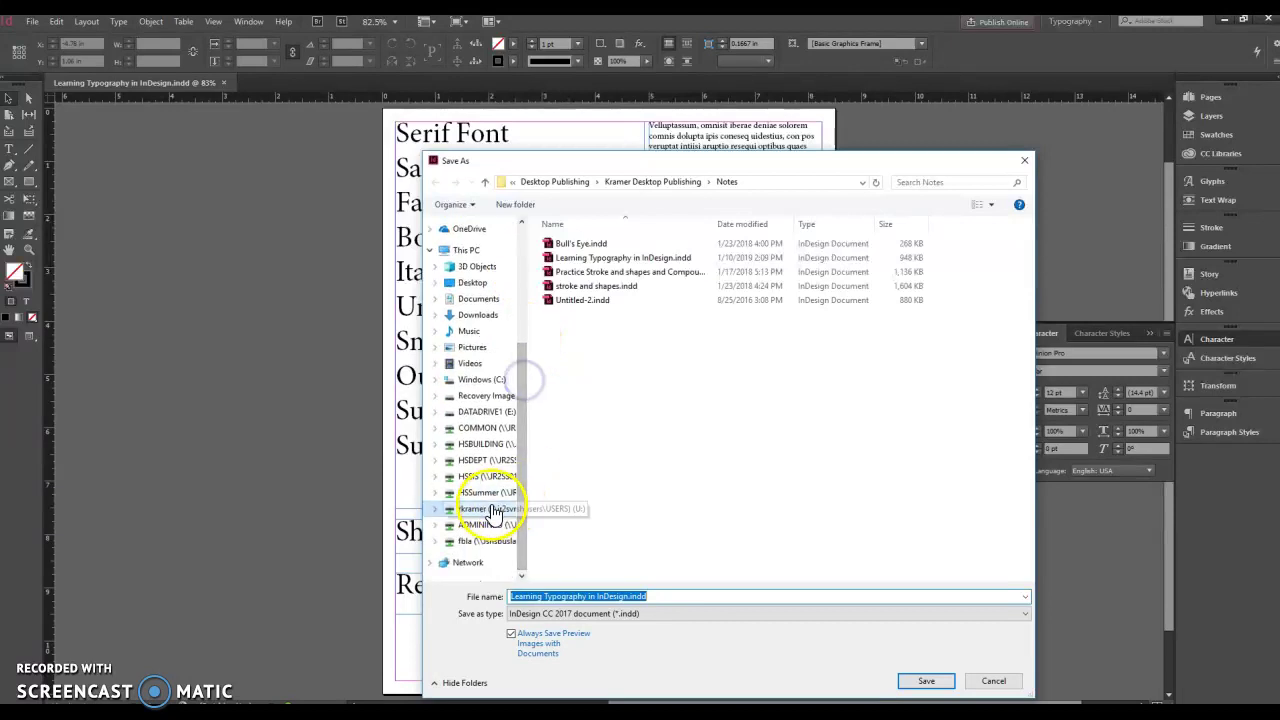
pyautogui.click(493, 512)
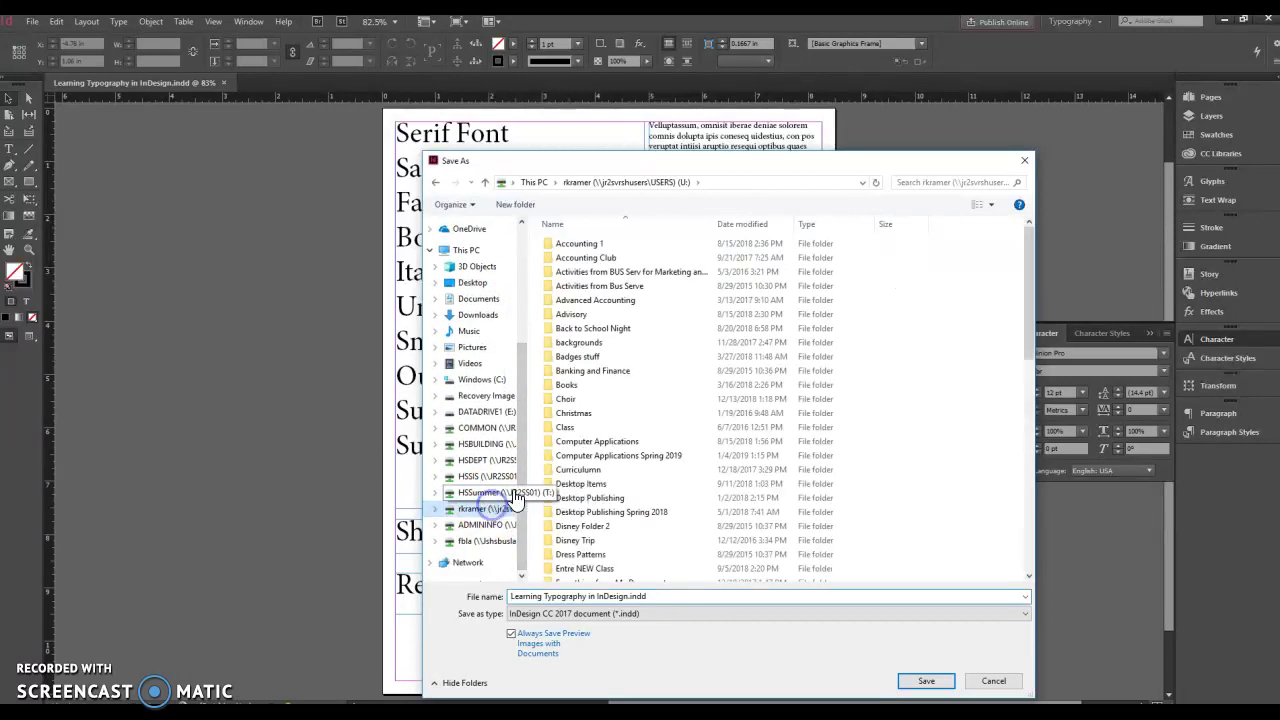
pyautogui.doubleClick(627, 515)
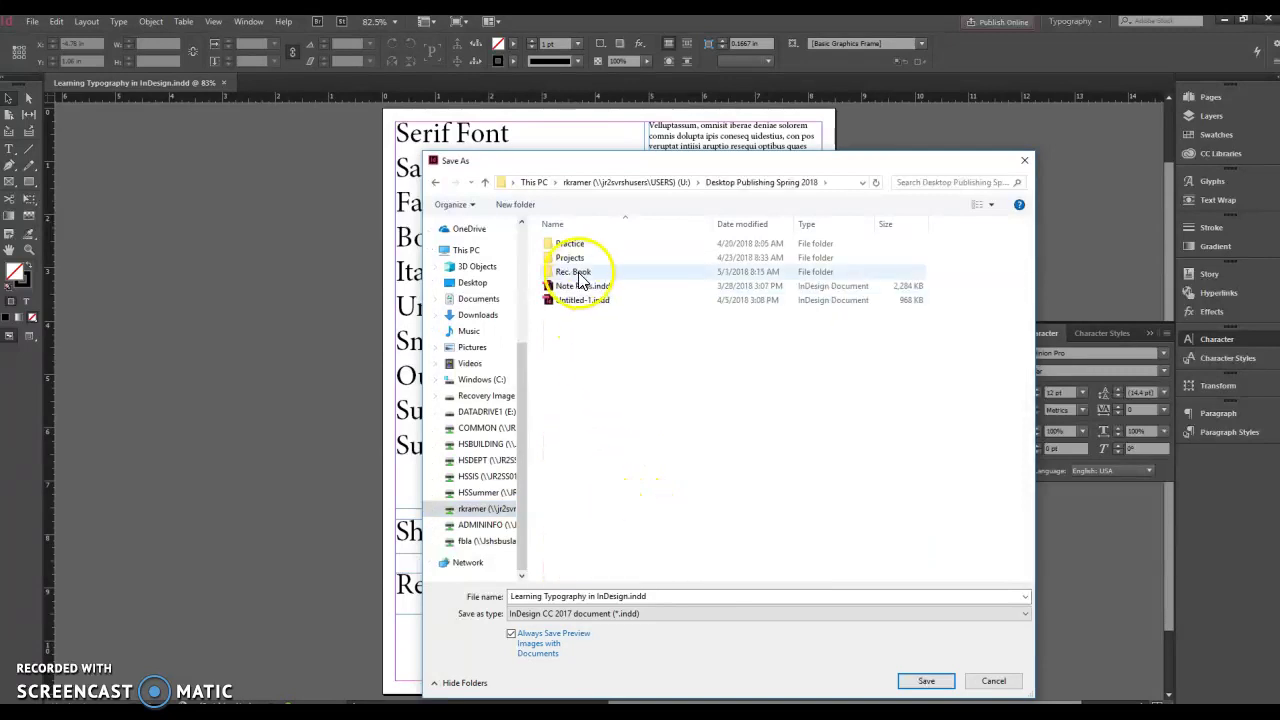
pyautogui.click(435, 182)
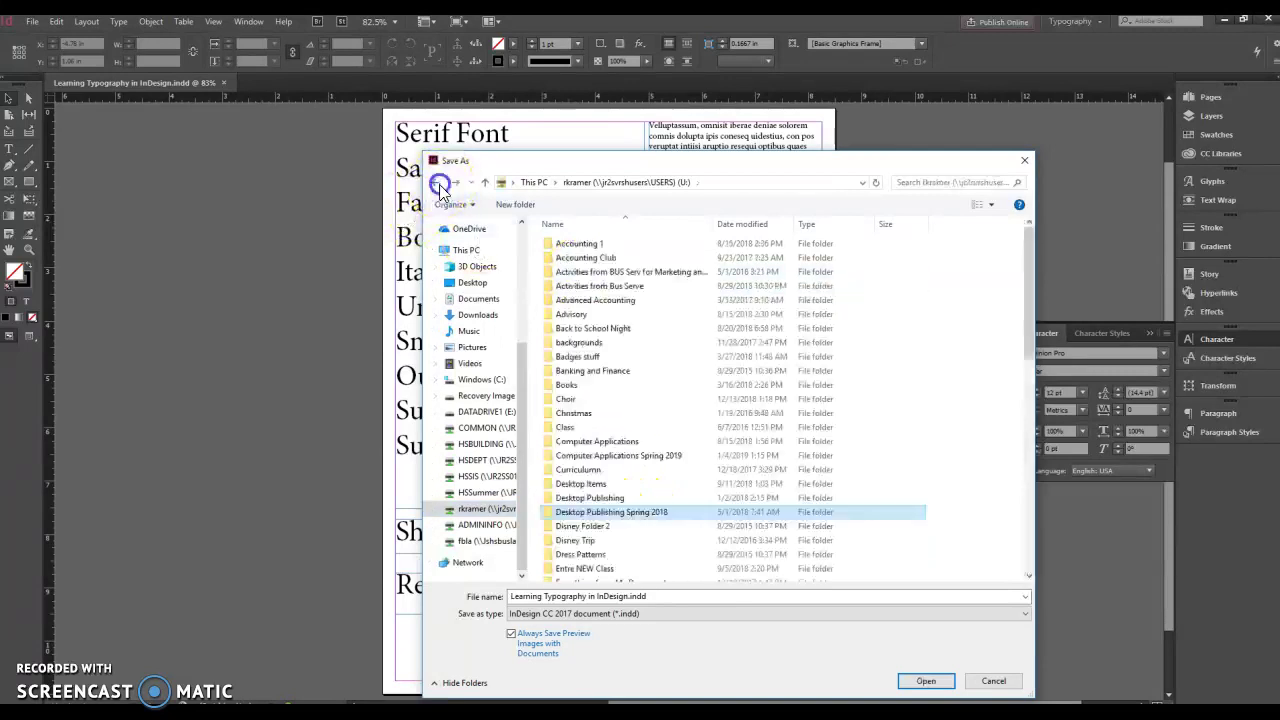
pyautogui.doubleClick(645, 510)
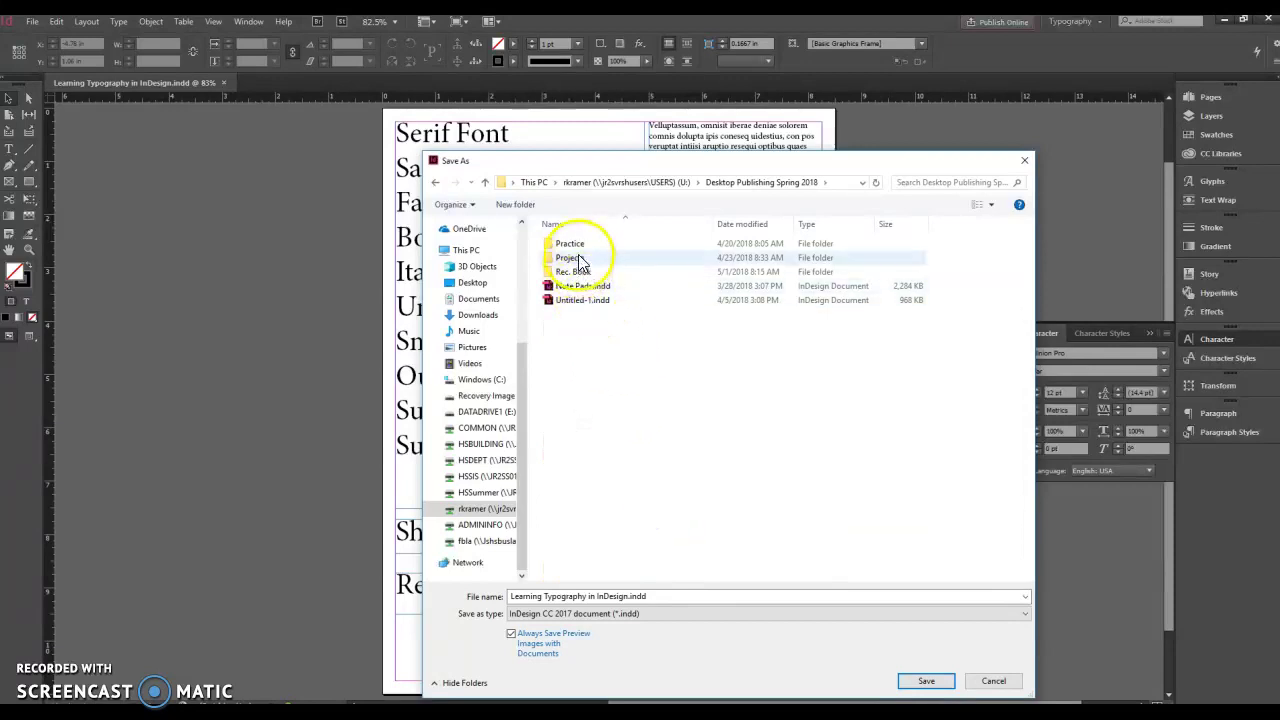
pyautogui.doubleClick(572, 245)
pyautogui.moveTo(620, 594); pyautogui.dragTo(427, 594)
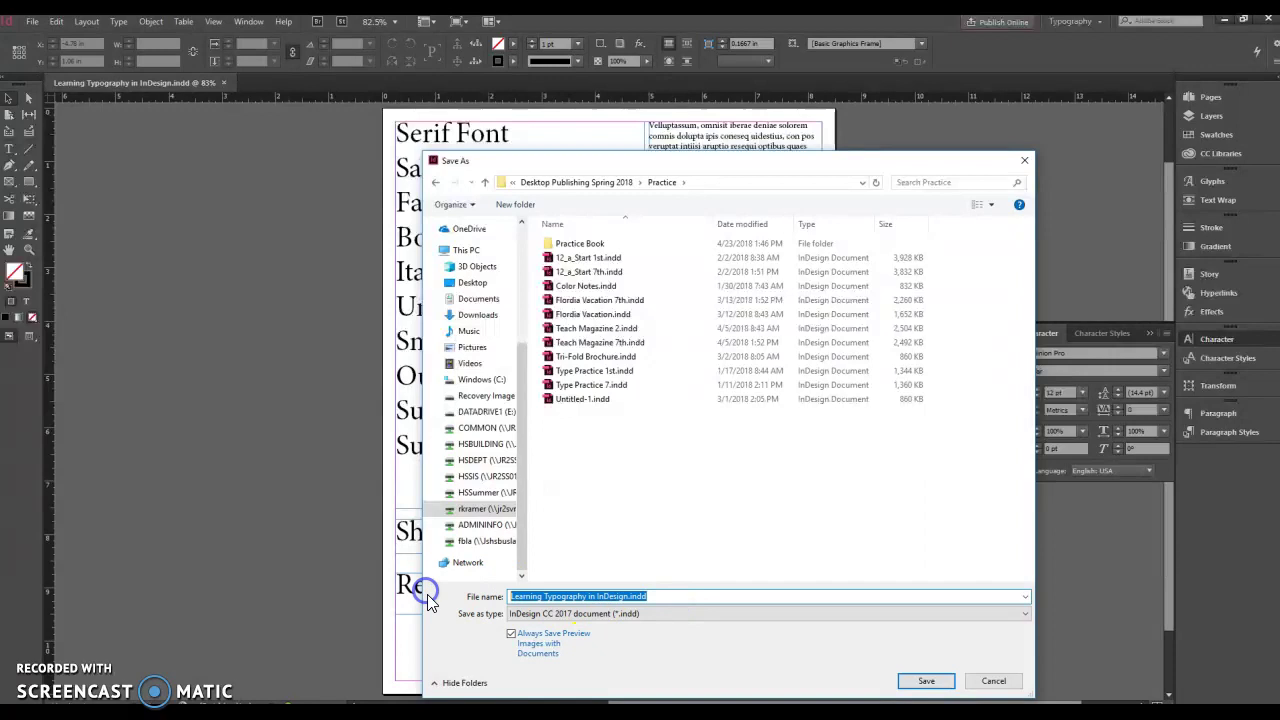
pyautogui.write('Typ')
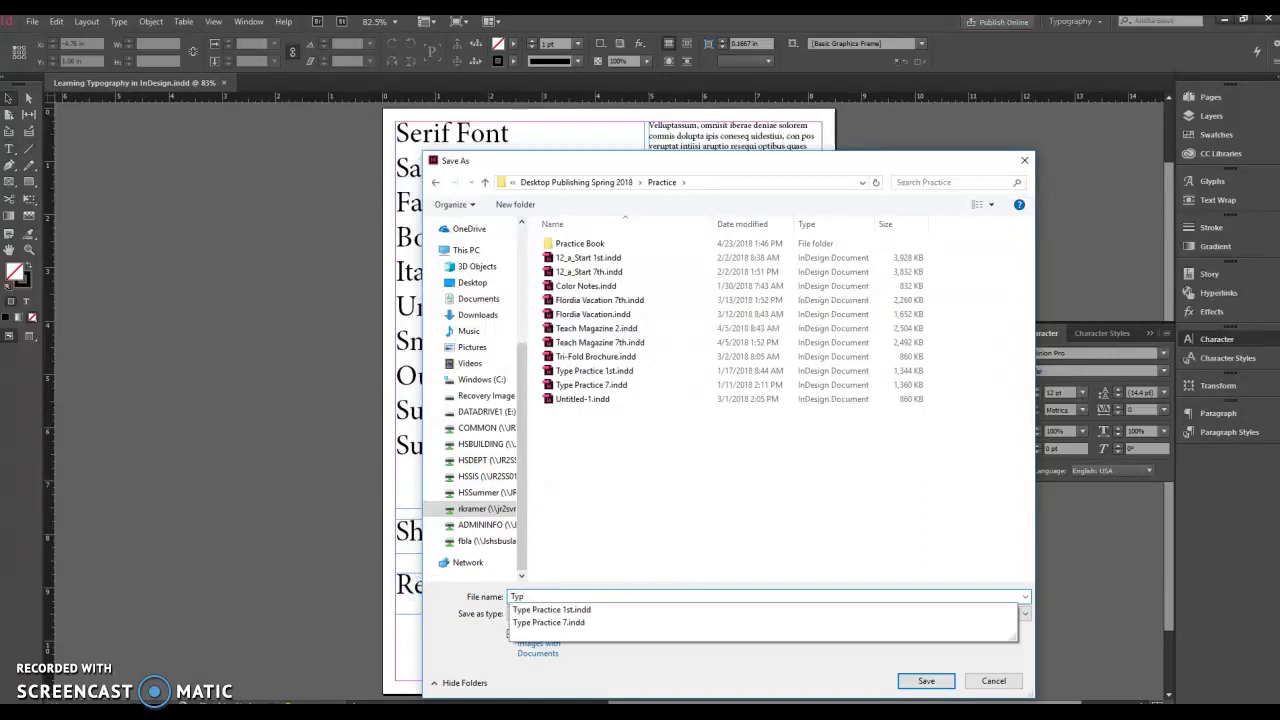
pyautogui.write('ography Practice')
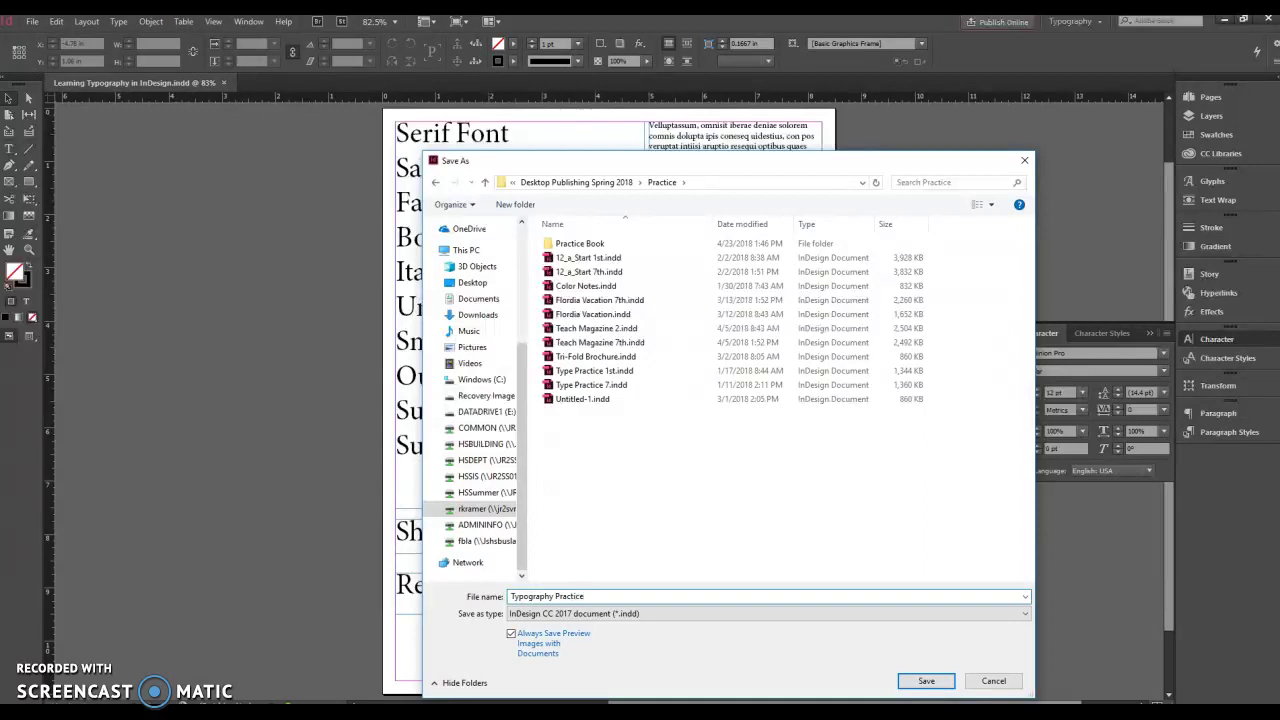
pyautogui.click(924, 681)
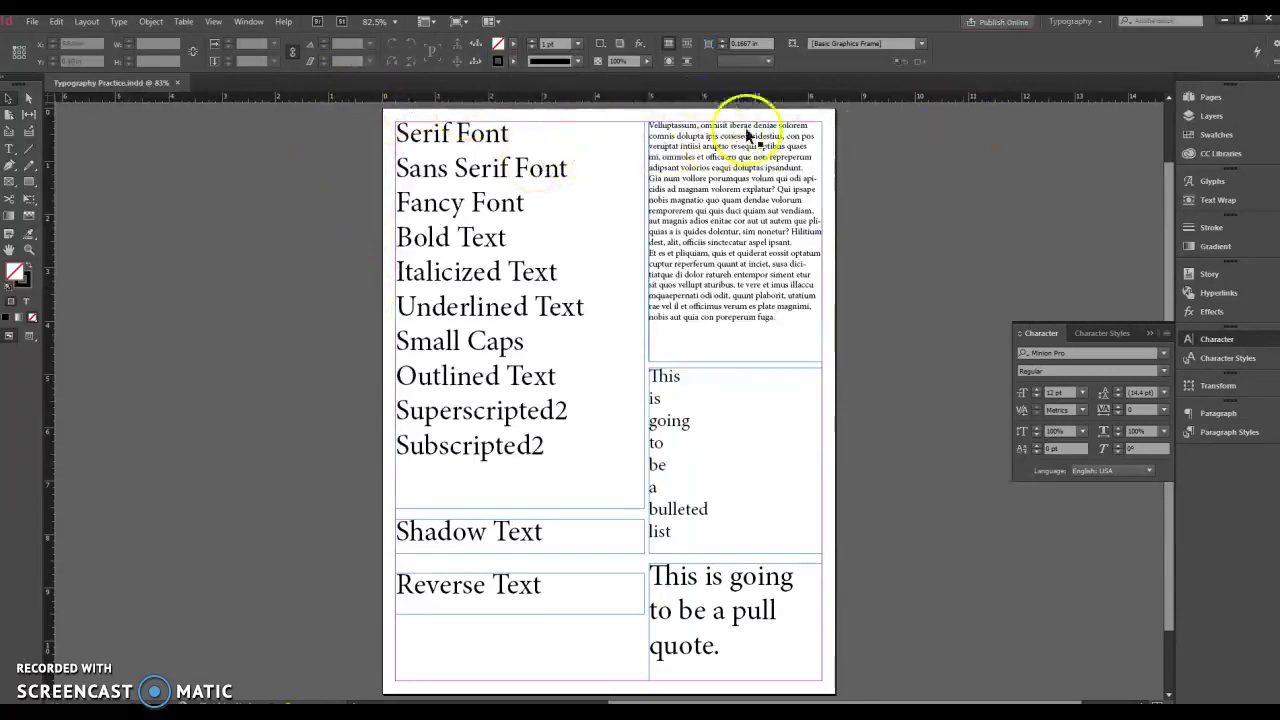
pyautogui.click(562, 150)
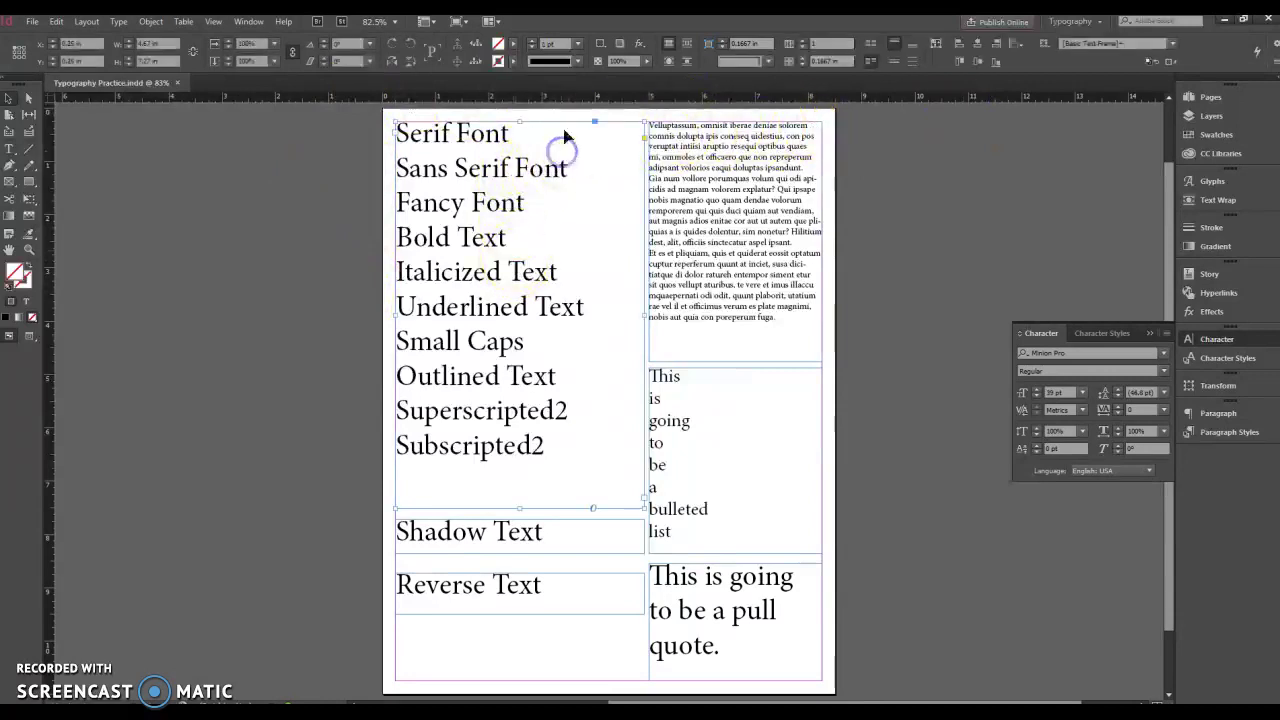
pyautogui.click(700, 230)
pyautogui.click(734, 433)
pyautogui.click(752, 608)
pyautogui.click(590, 600)
pyautogui.click(586, 534)
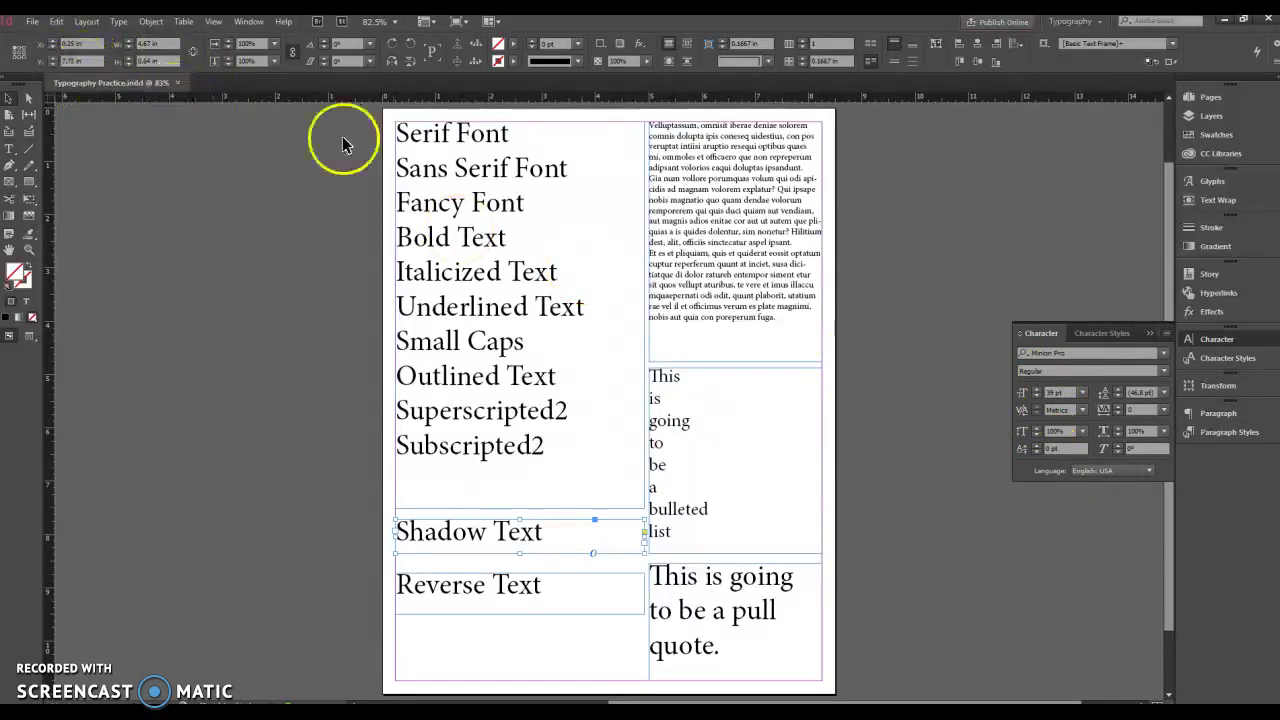
# - Set the font of the "Serif Font" line to Adobe Caslon Pro
pyautogui.doubleClick(441, 133)
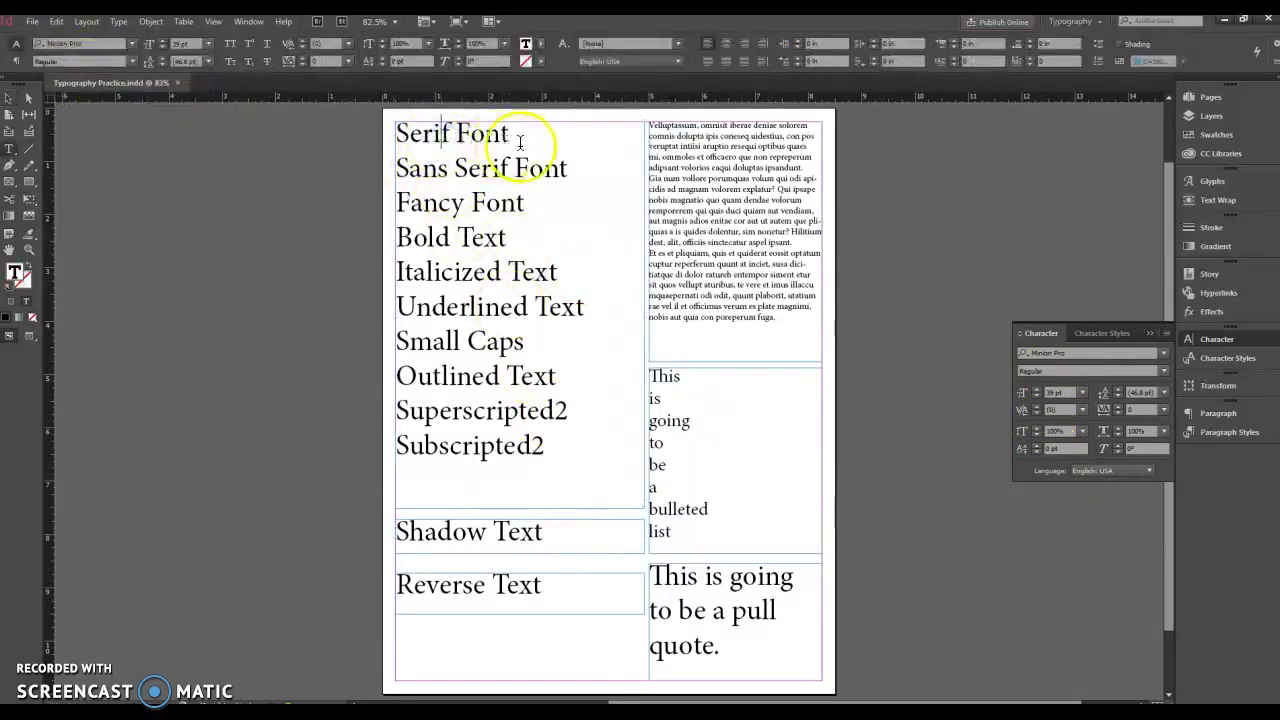
pyautogui.moveTo(516, 134); pyautogui.dragTo(328, 115)
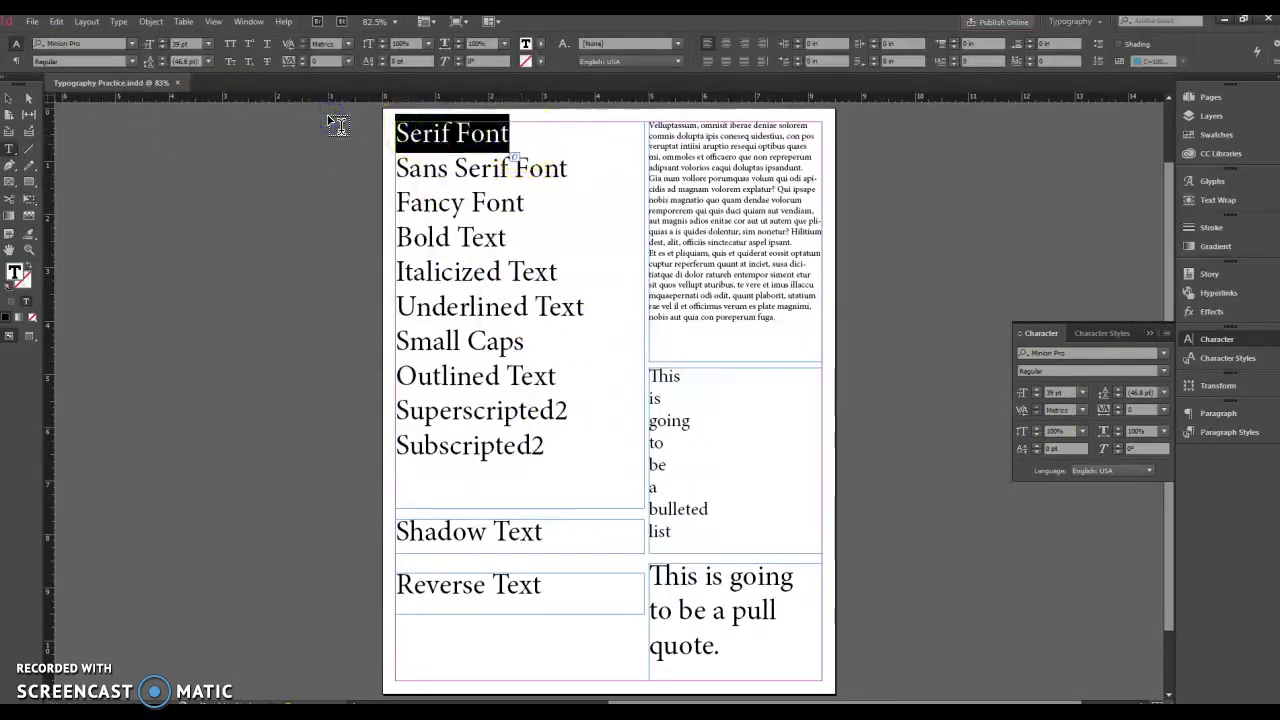
pyautogui.click(131, 44)
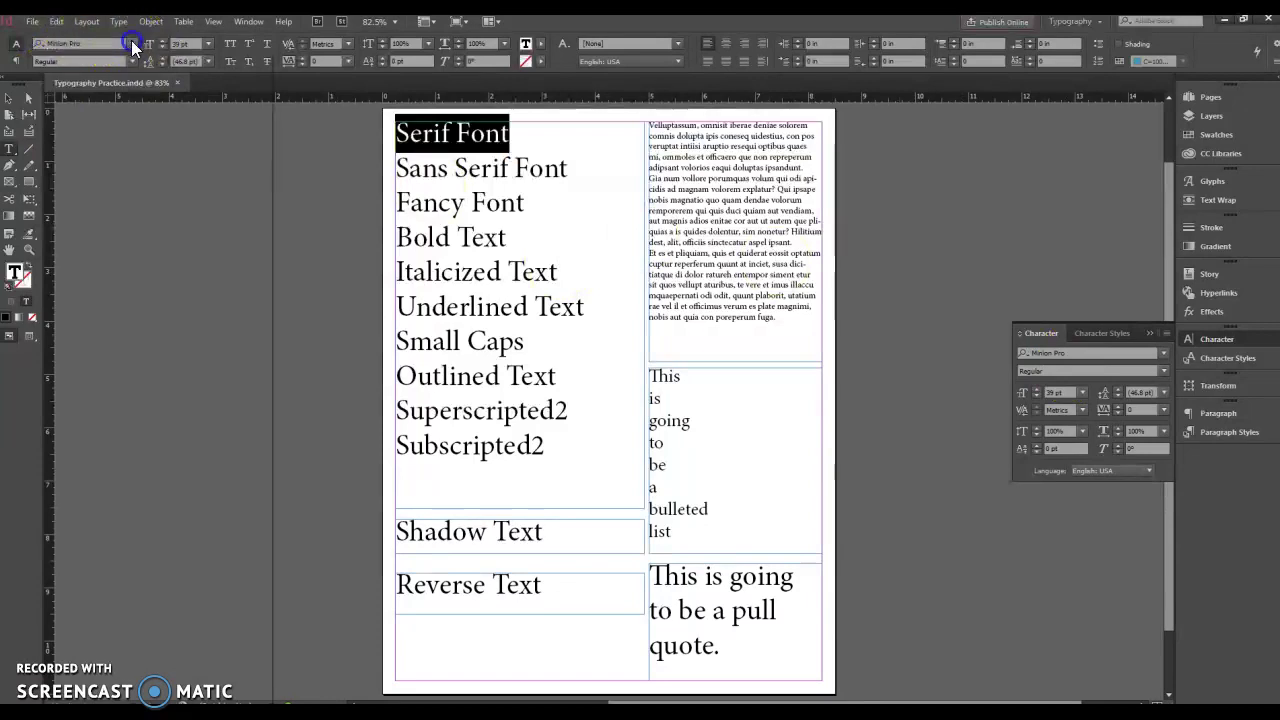
pyautogui.click(131, 44)
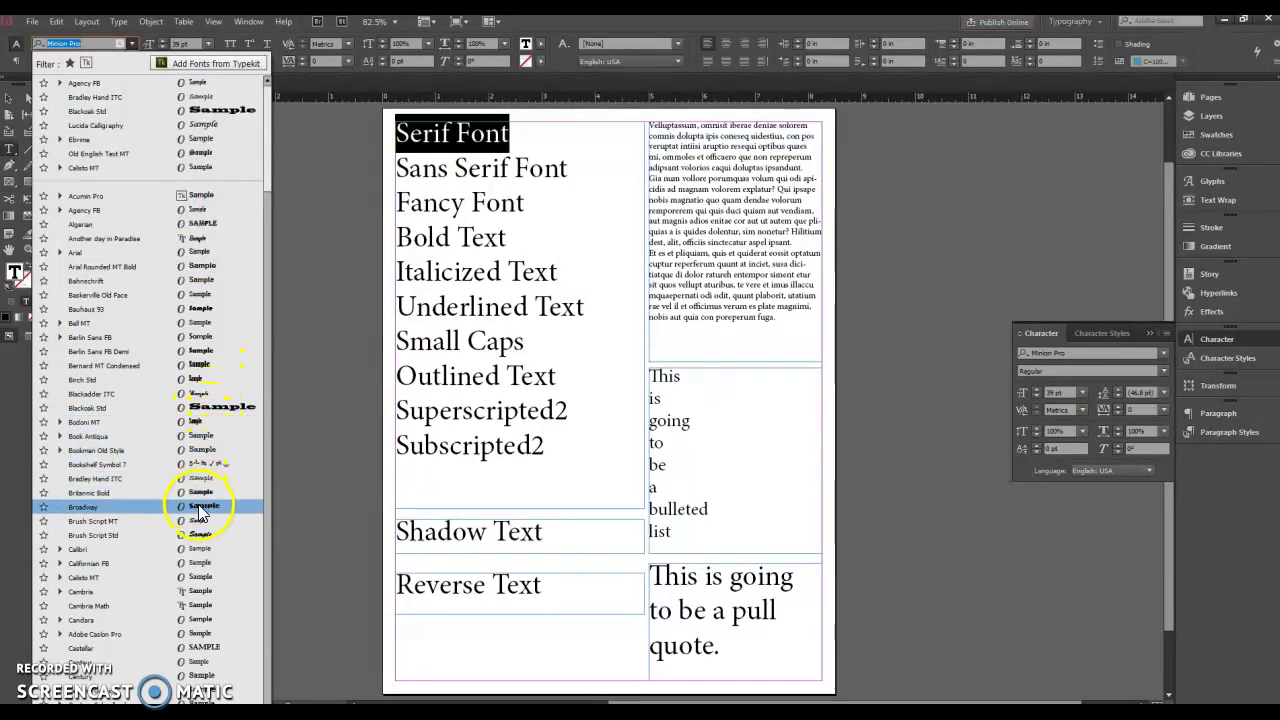
pyautogui.scroll(-1, 203, 563)
pyautogui.scroll(-1, 203, 563)
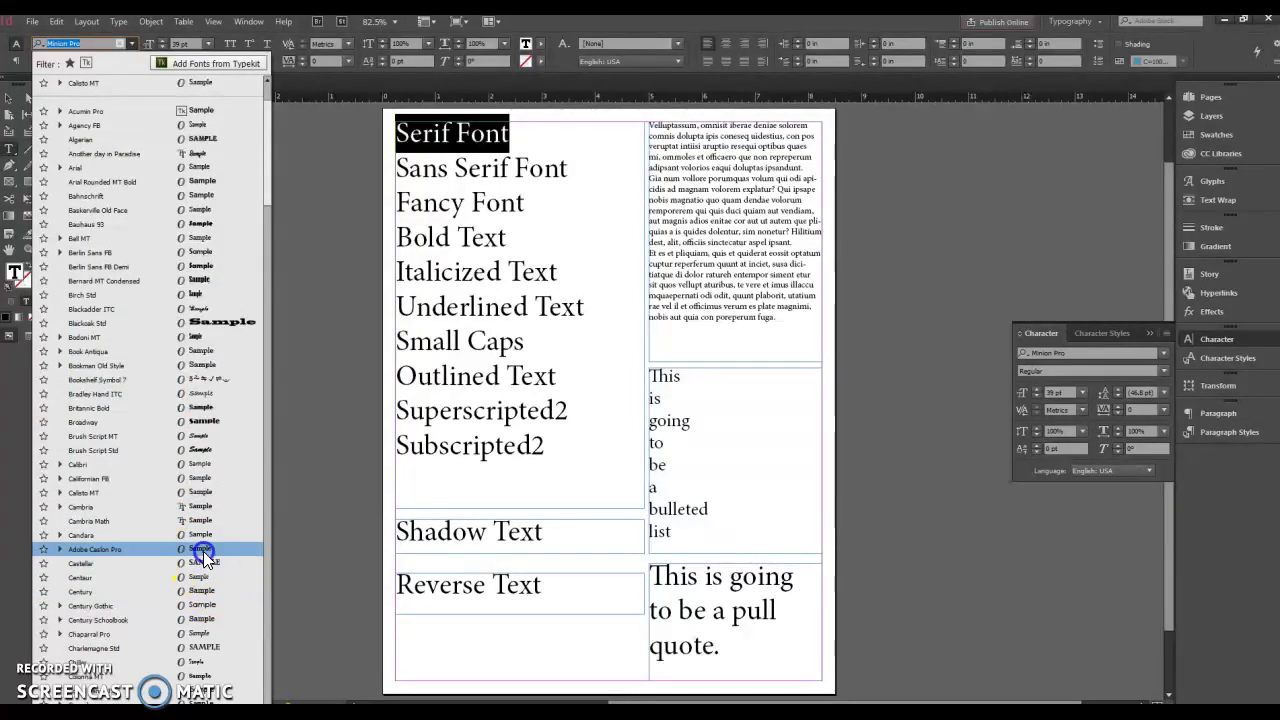
pyautogui.click(203, 551)
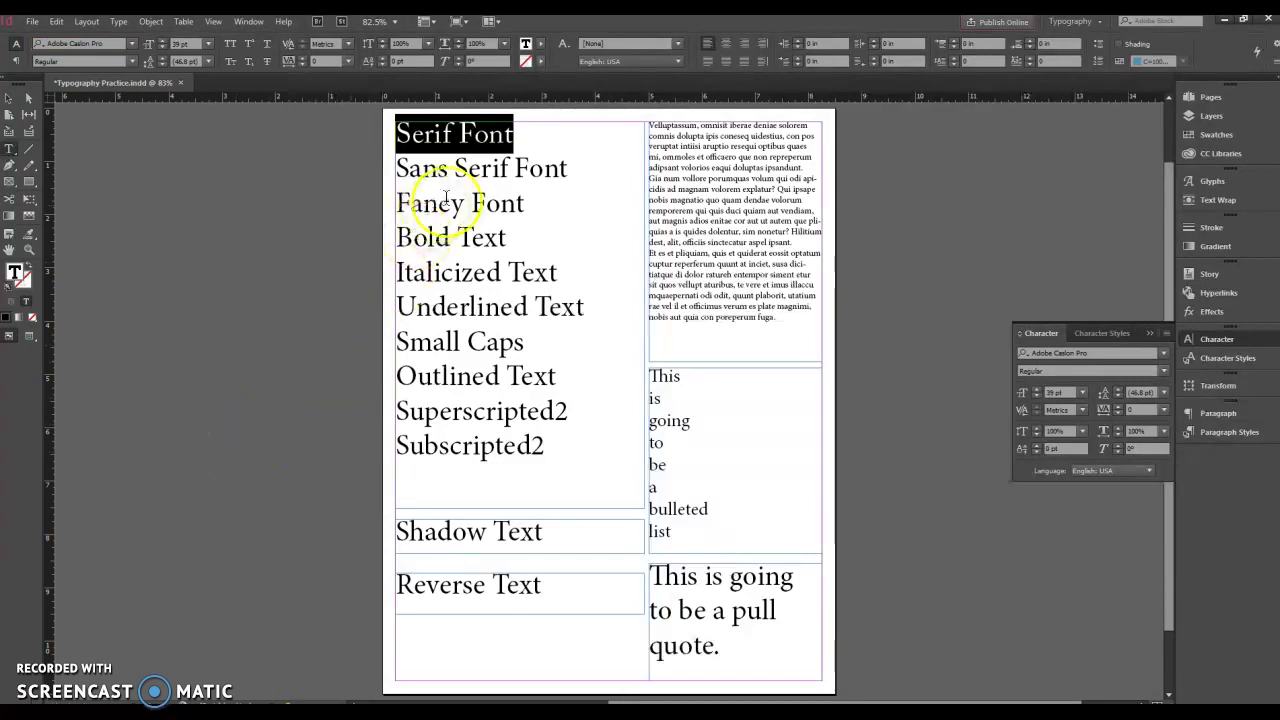
# - Change the "Sans Serif Font" line to the HP Simplified font and deselect it
pyautogui.doubleClick(472, 170)
pyautogui.tripleClick(472, 171)
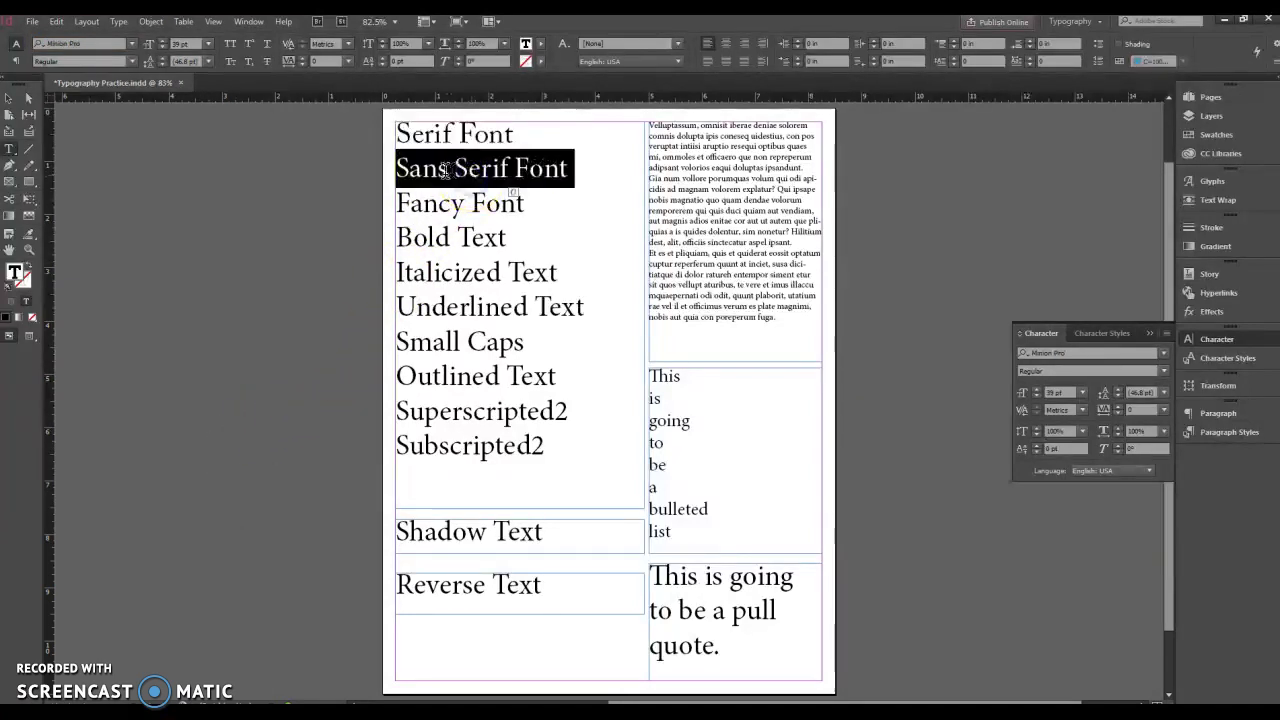
pyautogui.click(132, 44)
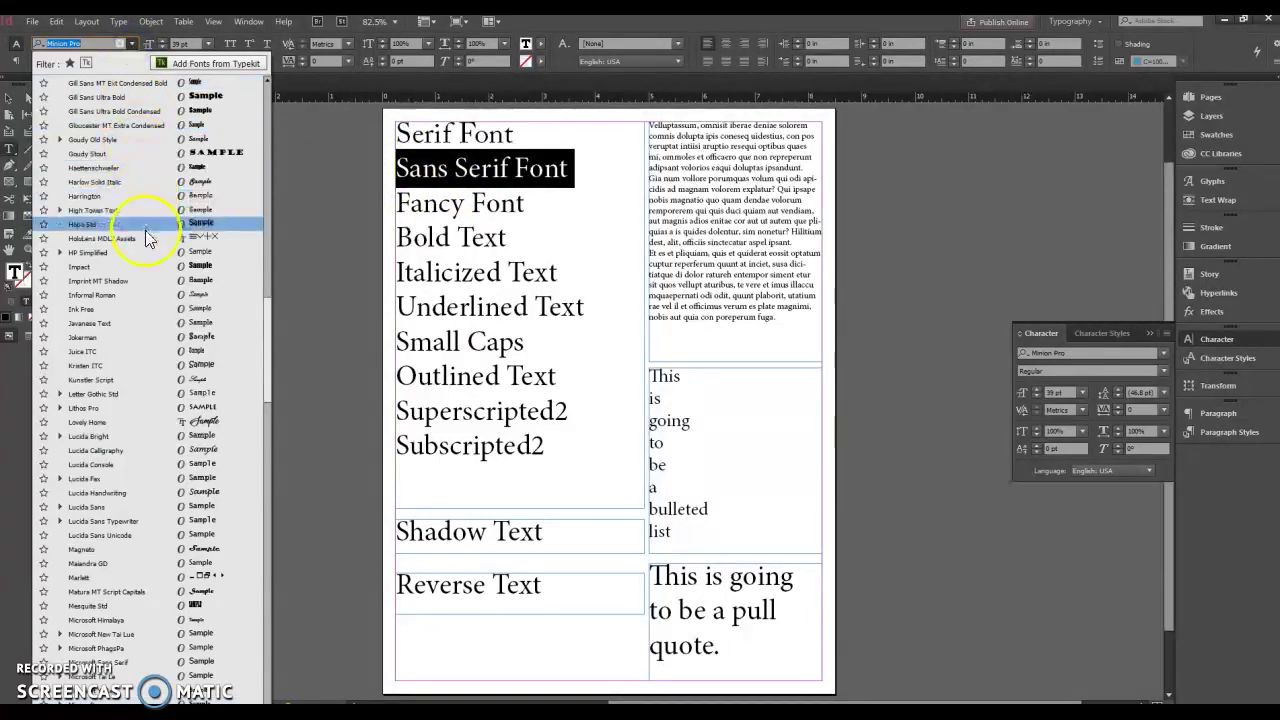
pyautogui.click(163, 254)
pyautogui.click(205, 257)
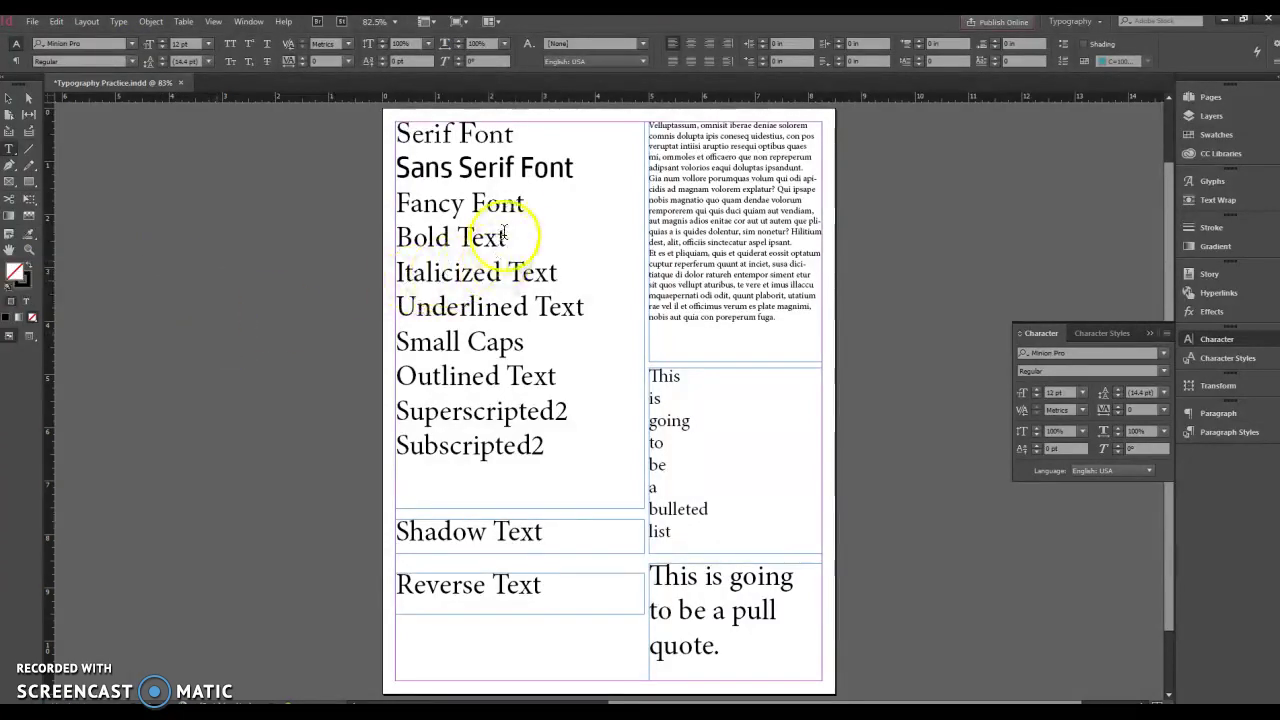
# - Apply the Harrington font to the "Fancy Font" line and clear the selection
pyautogui.moveTo(530, 203); pyautogui.dragTo(383, 202)
pyautogui.click(131, 42)
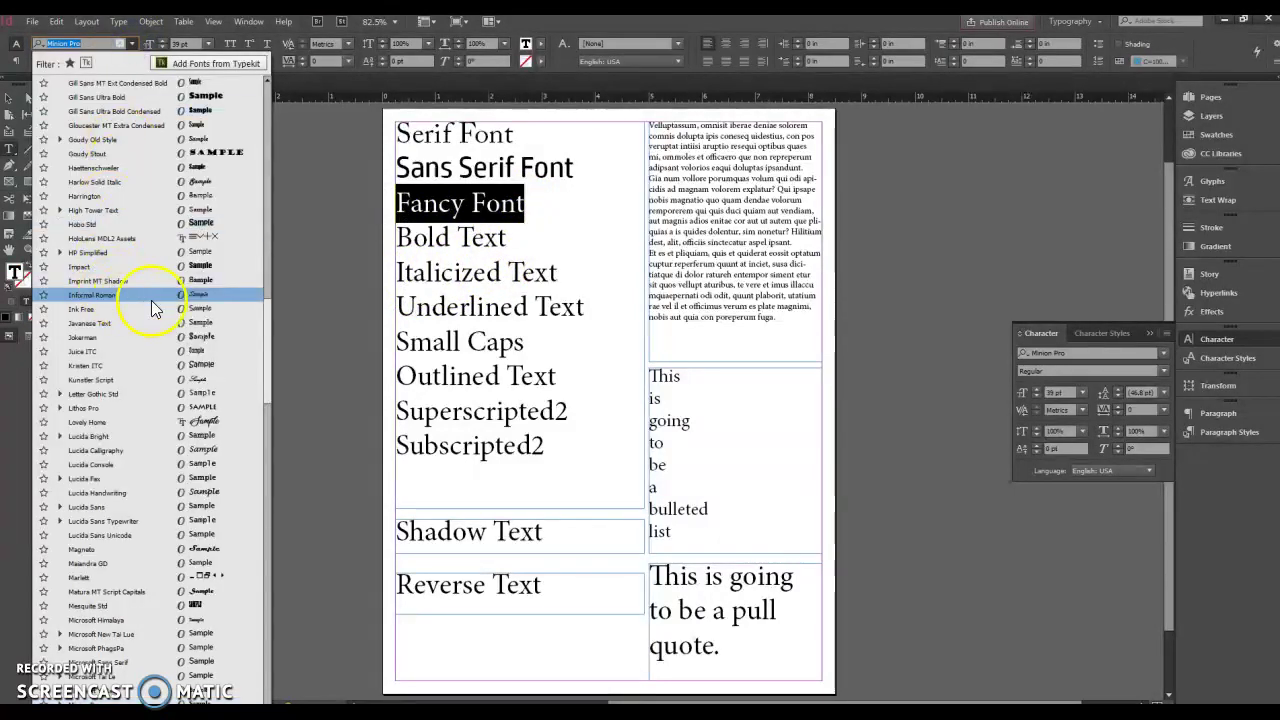
pyautogui.click(187, 194)
pyautogui.click(253, 290)
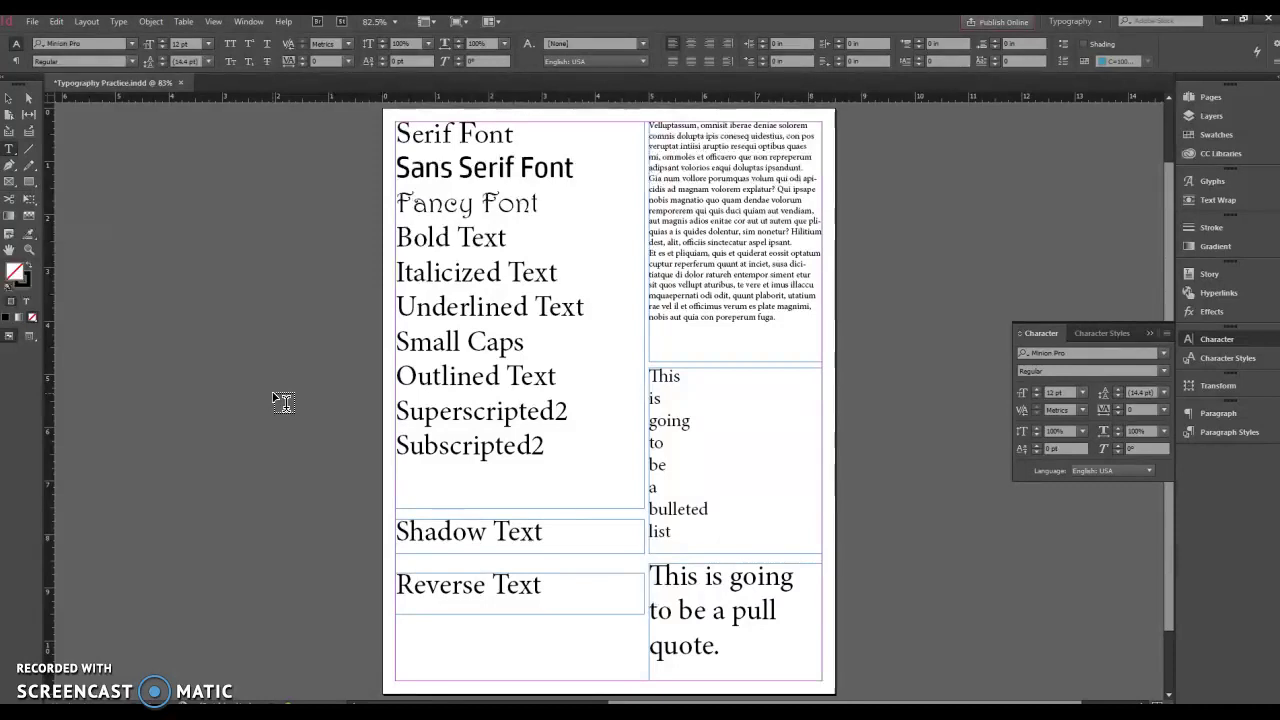
# - Set the font style of the "Bold Text" line to Bold
pyautogui.click(526, 246)
pyautogui.moveTo(526, 246); pyautogui.dragTo(394, 234)
pyautogui.click(127, 60)
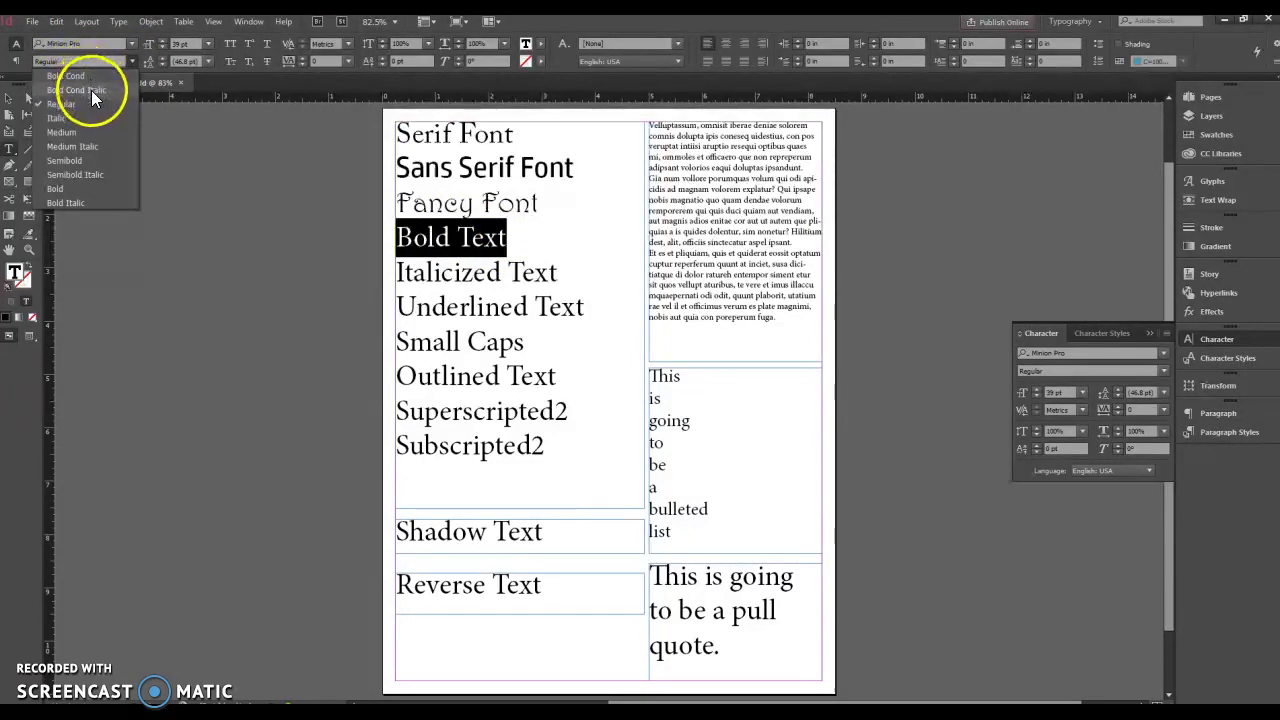
pyautogui.click(81, 195)
# - Set the font style of the "Italicized Text" line to Italic
pyautogui.click(450, 275)
pyautogui.moveTo(560, 282); pyautogui.dragTo(380, 268)
pyautogui.click(133, 62)
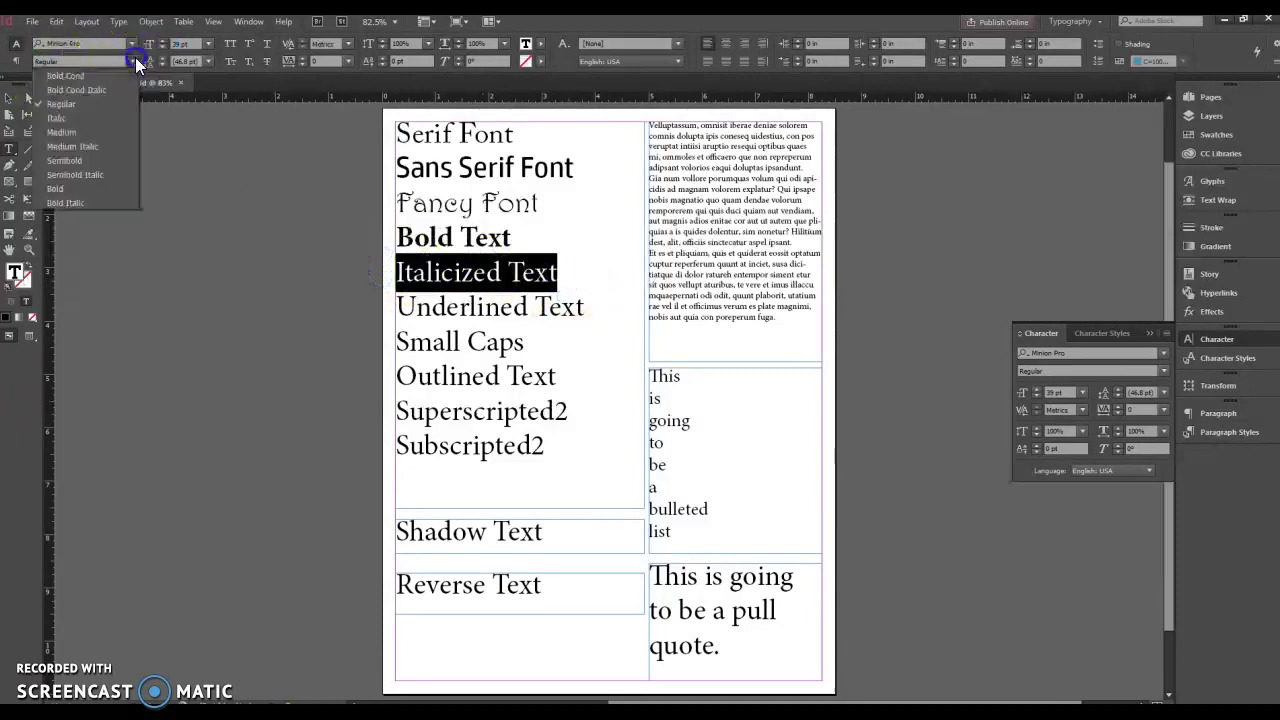
pyautogui.click(87, 117)
# - Select the whole "Underlined Text" line and apply underlining to it
pyautogui.moveTo(588, 310); pyautogui.dragTo(334, 303)
pyautogui.click(266, 300)
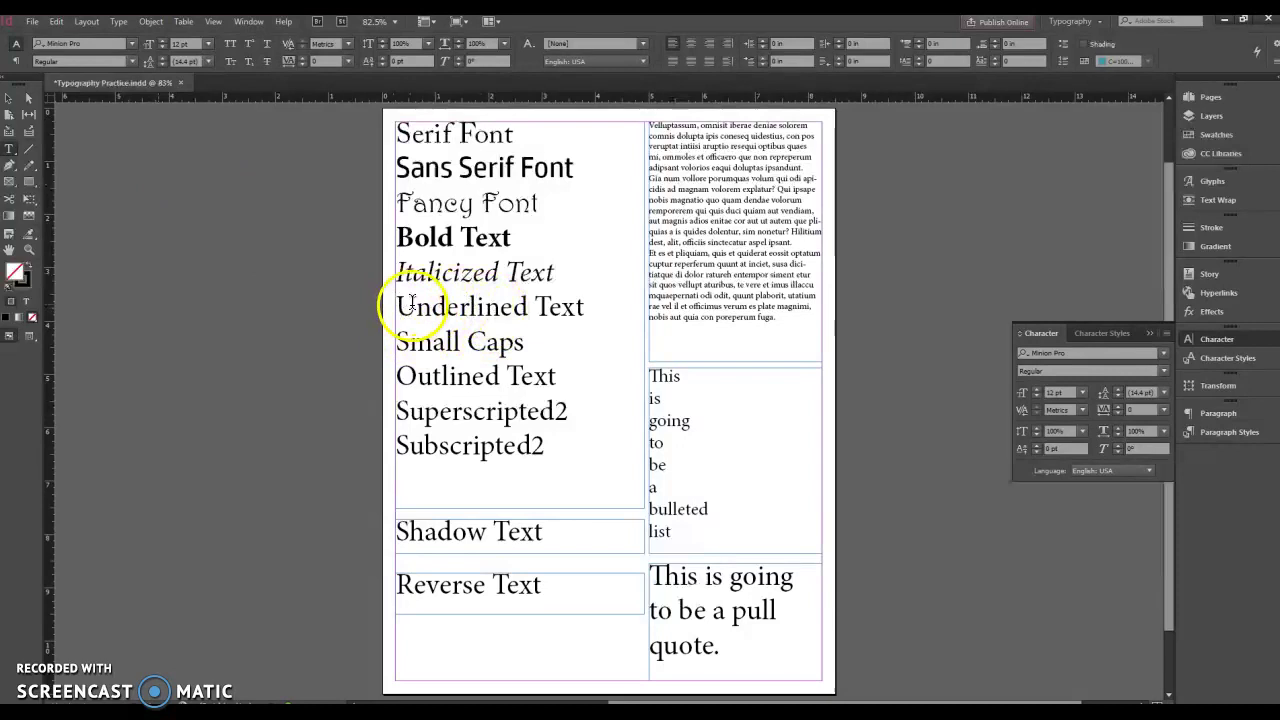
pyautogui.click(461, 311)
pyautogui.moveTo(584, 310); pyautogui.dragTo(392, 322)
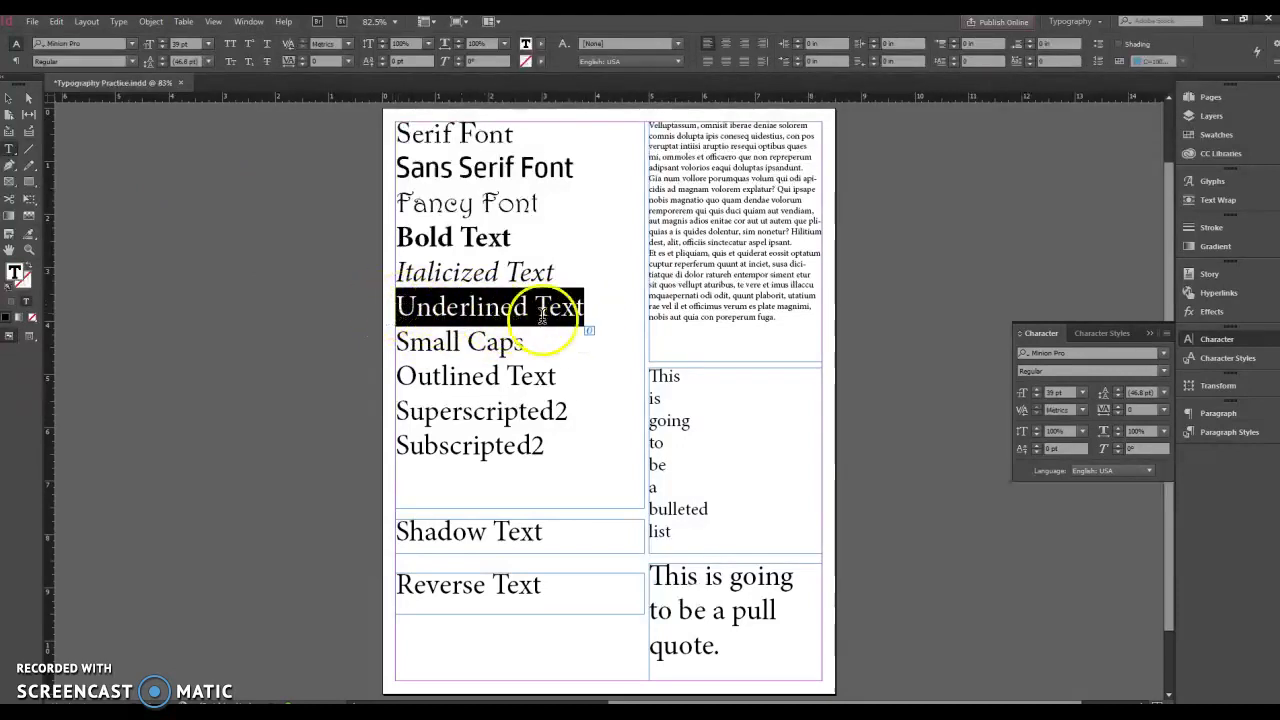
pyautogui.click(486, 309)
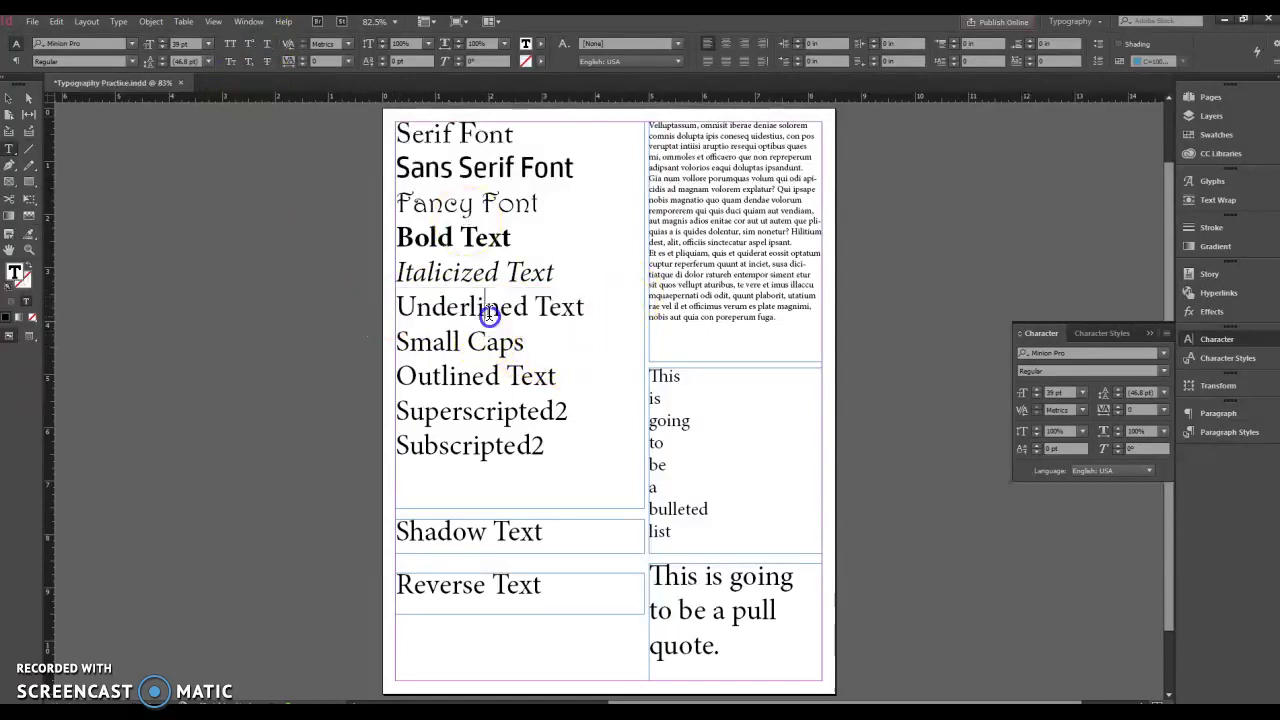
pyautogui.click(545, 314)
pyautogui.tripleClick(545, 314)
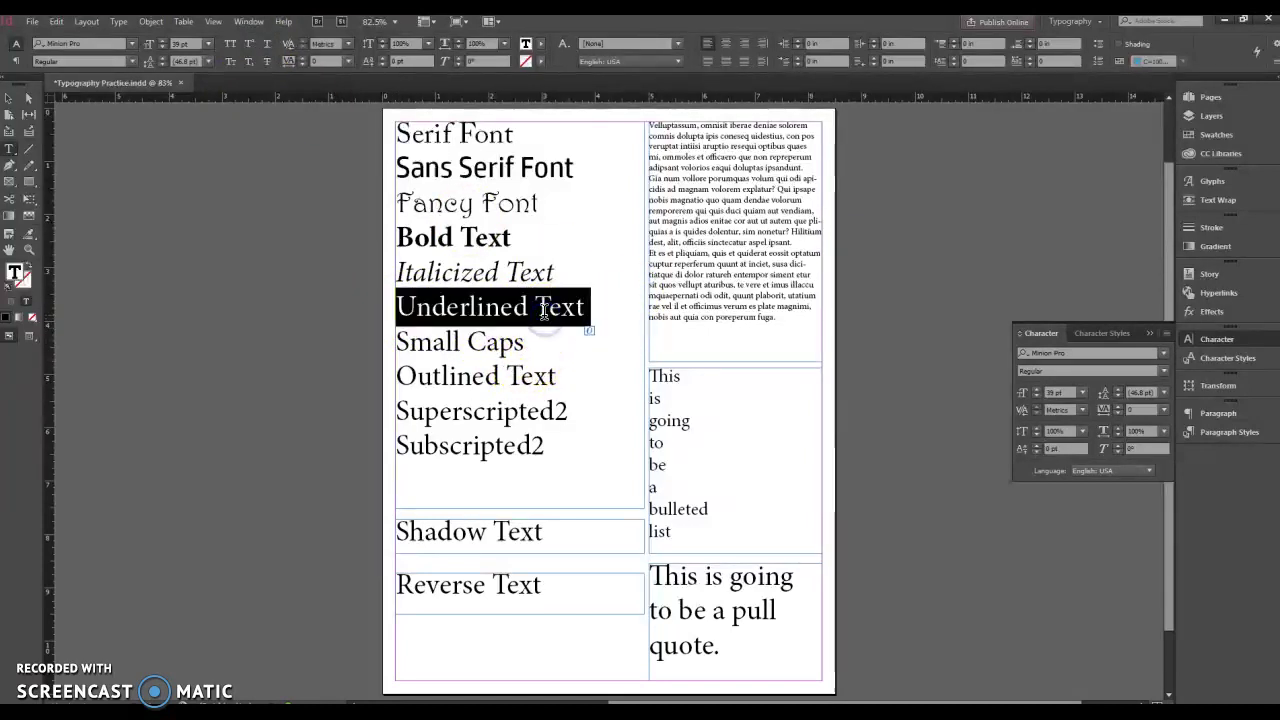
pyautogui.click(480, 341)
pyautogui.moveTo(543, 343); pyautogui.dragTo(390, 342)
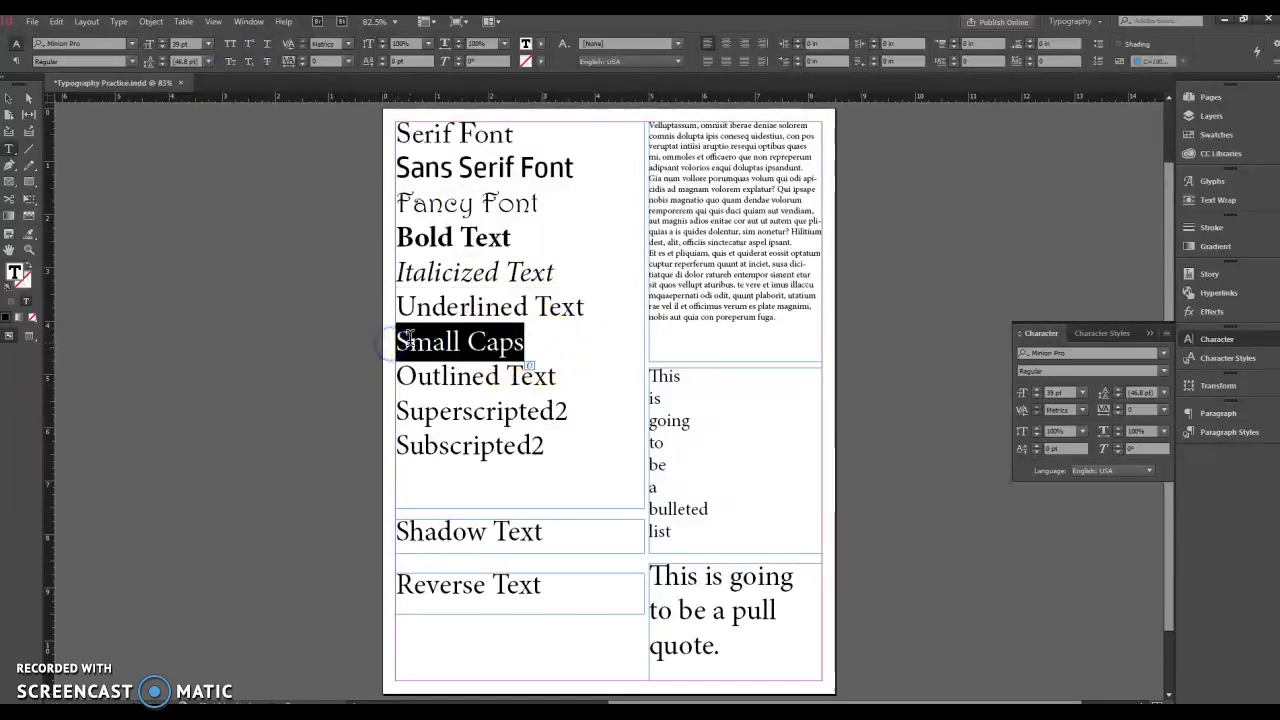
pyautogui.tripleClick(481, 304)
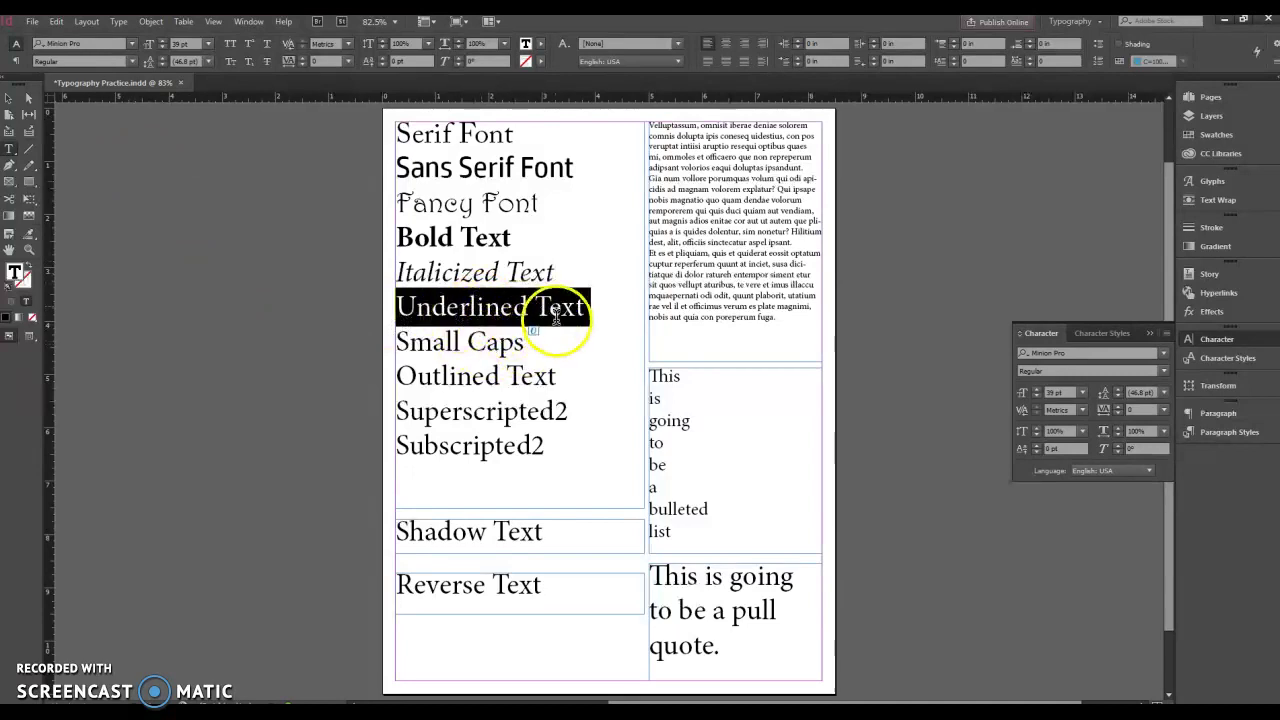
pyautogui.click(270, 45)
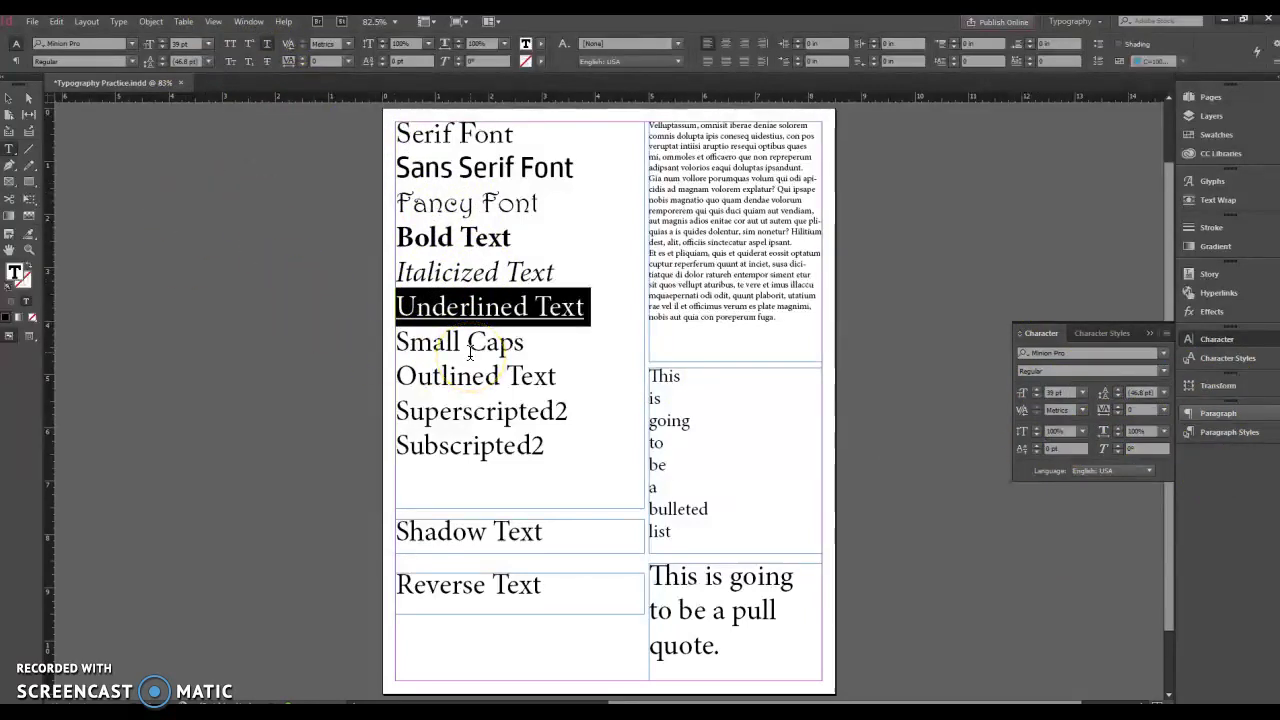
# - Apply small caps formatting to the "Small Caps" line
pyautogui.click(529, 350)
pyautogui.click(530, 342)
pyautogui.moveTo(530, 342); pyautogui.dragTo(390, 338)
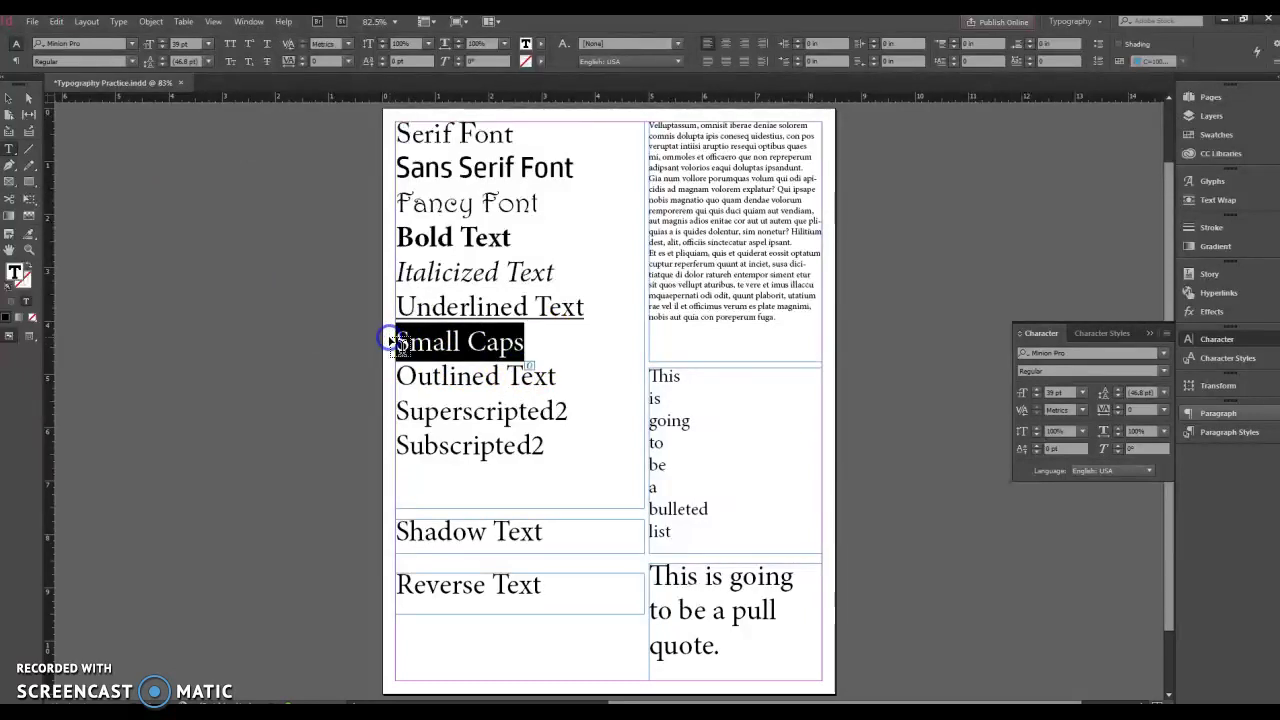
pyautogui.click(231, 62)
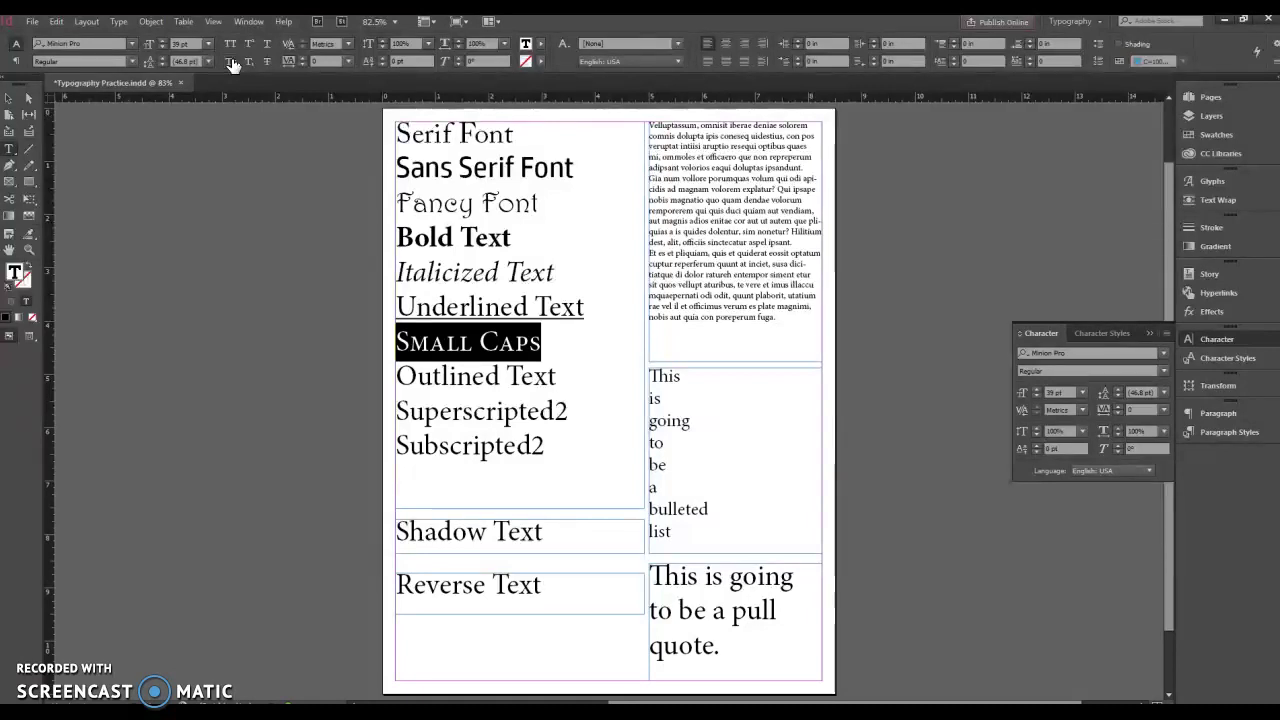
# - Select the whole "Outlined Text" line and set its stroke weight to 2 pt
pyautogui.click(272, 64)
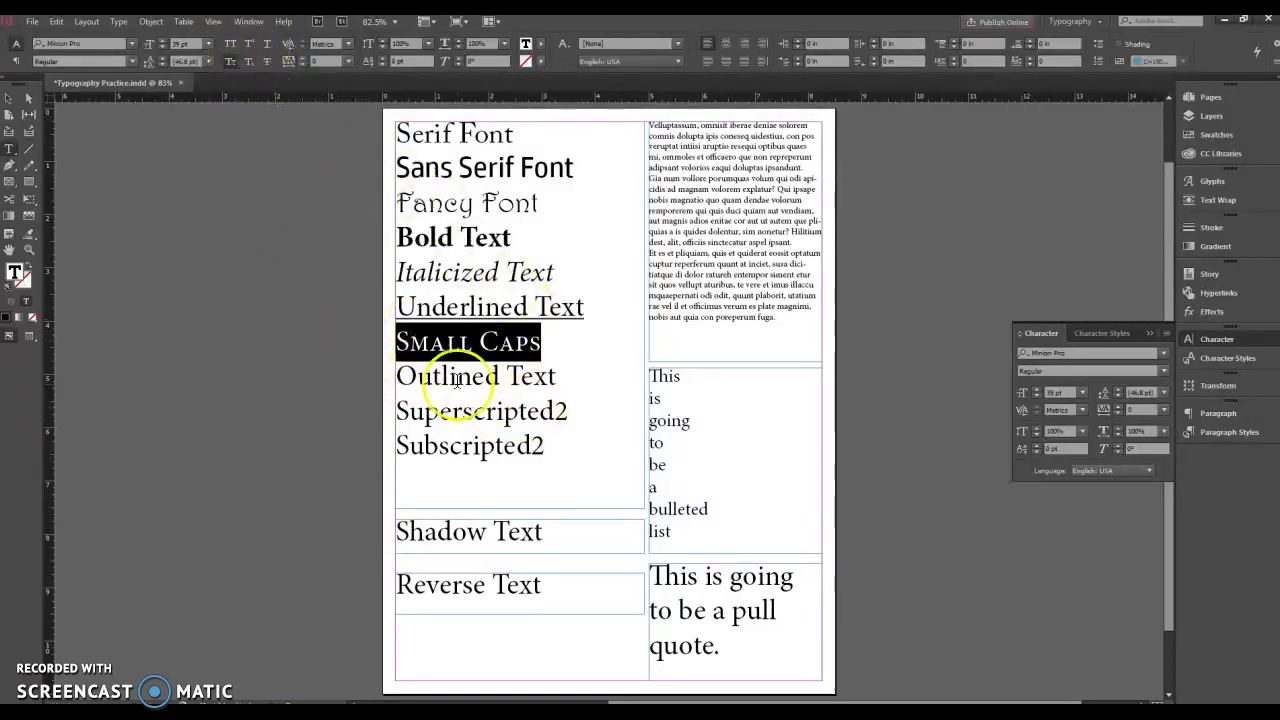
pyautogui.click(567, 376)
pyautogui.moveTo(567, 376); pyautogui.dragTo(257, 354)
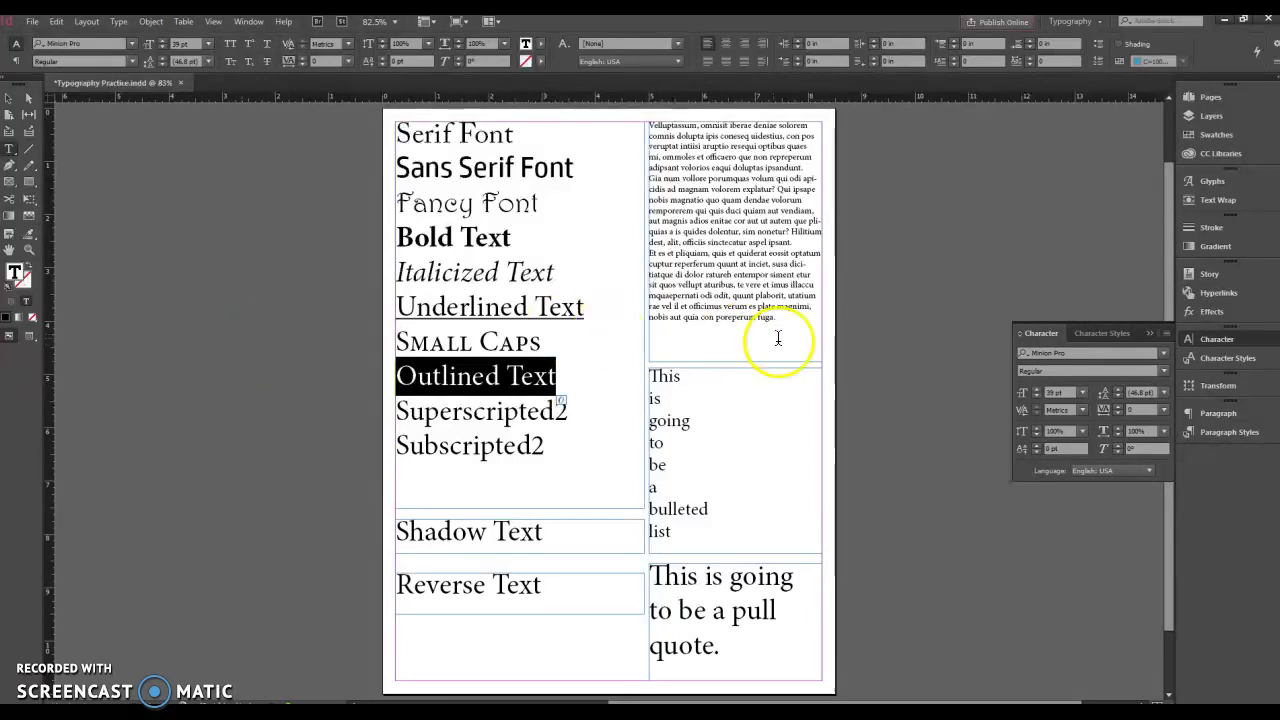
pyautogui.click(1214, 232)
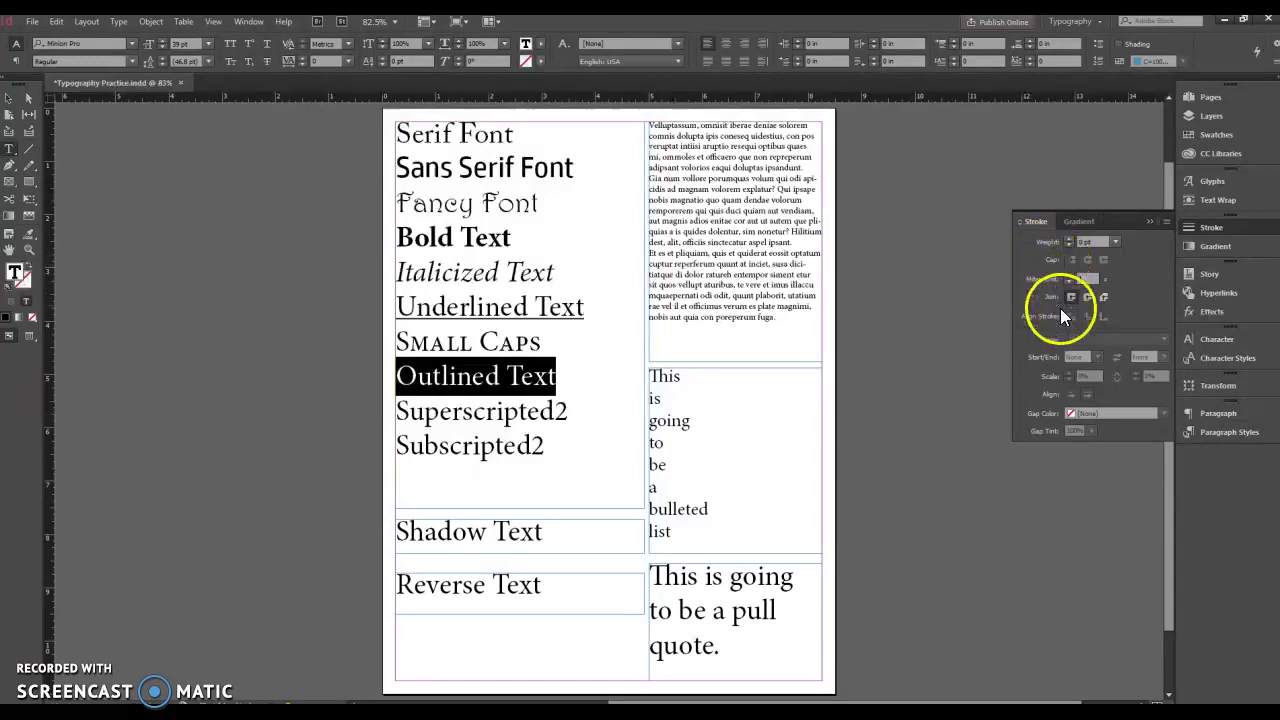
pyautogui.click(1069, 241)
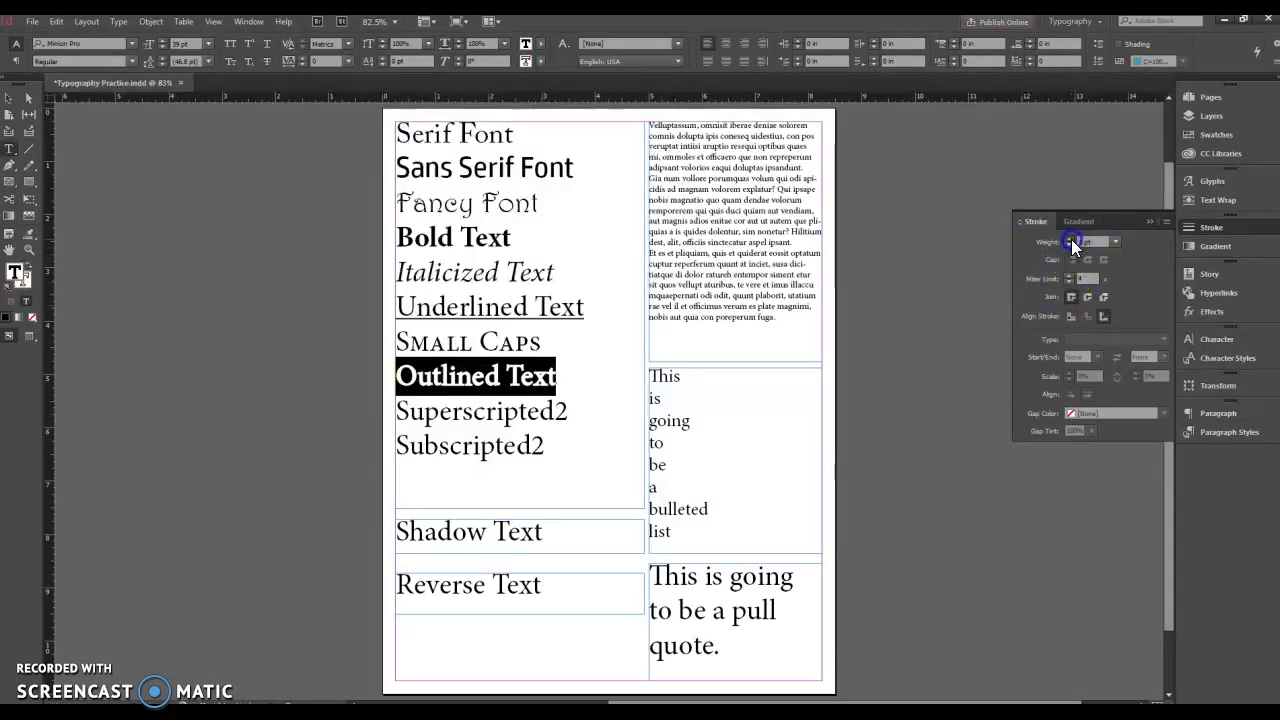
pyautogui.click(1069, 241)
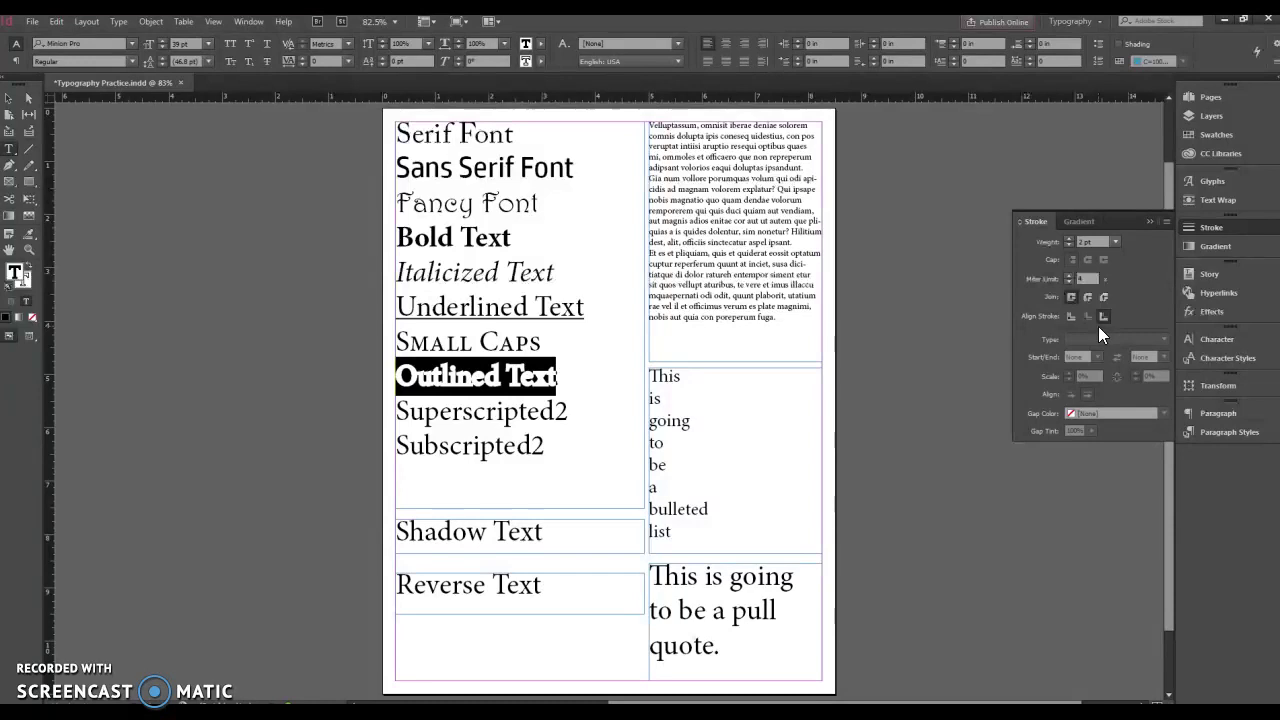
# - Remove the fill colour from the "Outlined Text" line and colour its stroke magenta (C=0 M=100 Y=0 K=0)
pyautogui.click(1213, 137)
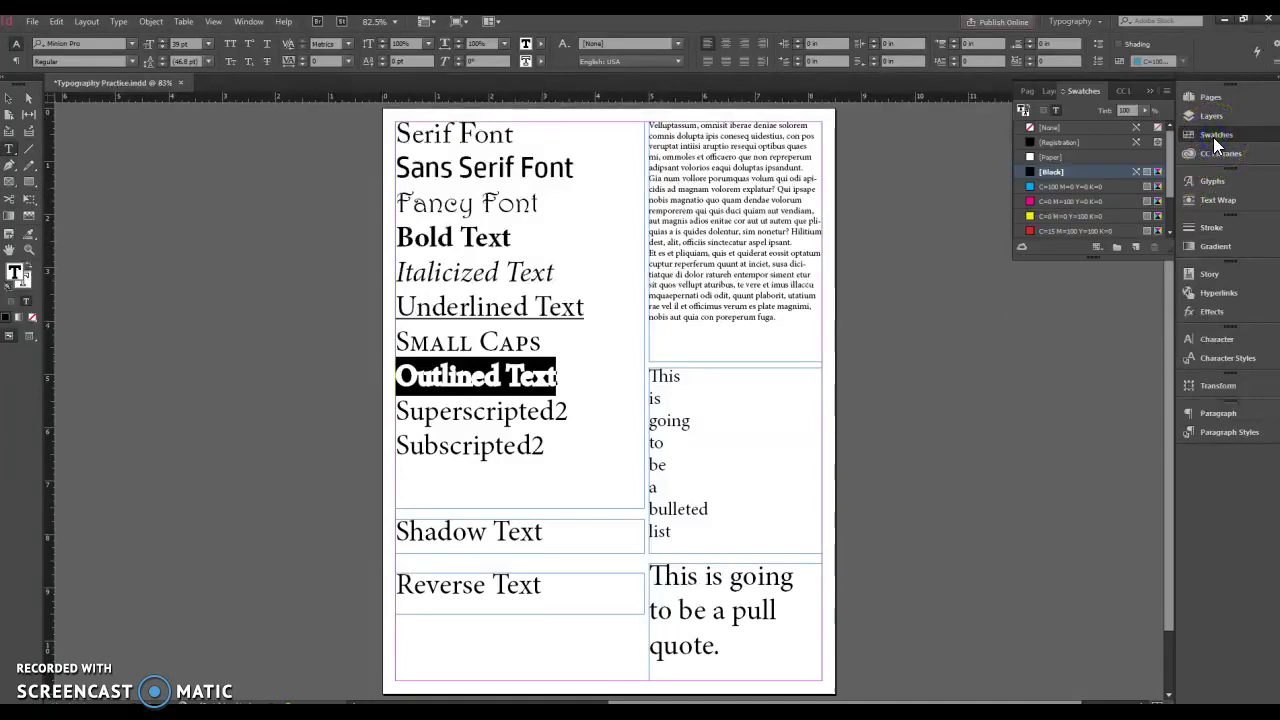
pyautogui.moveTo(1166, 257); pyautogui.dragTo(1163, 343)
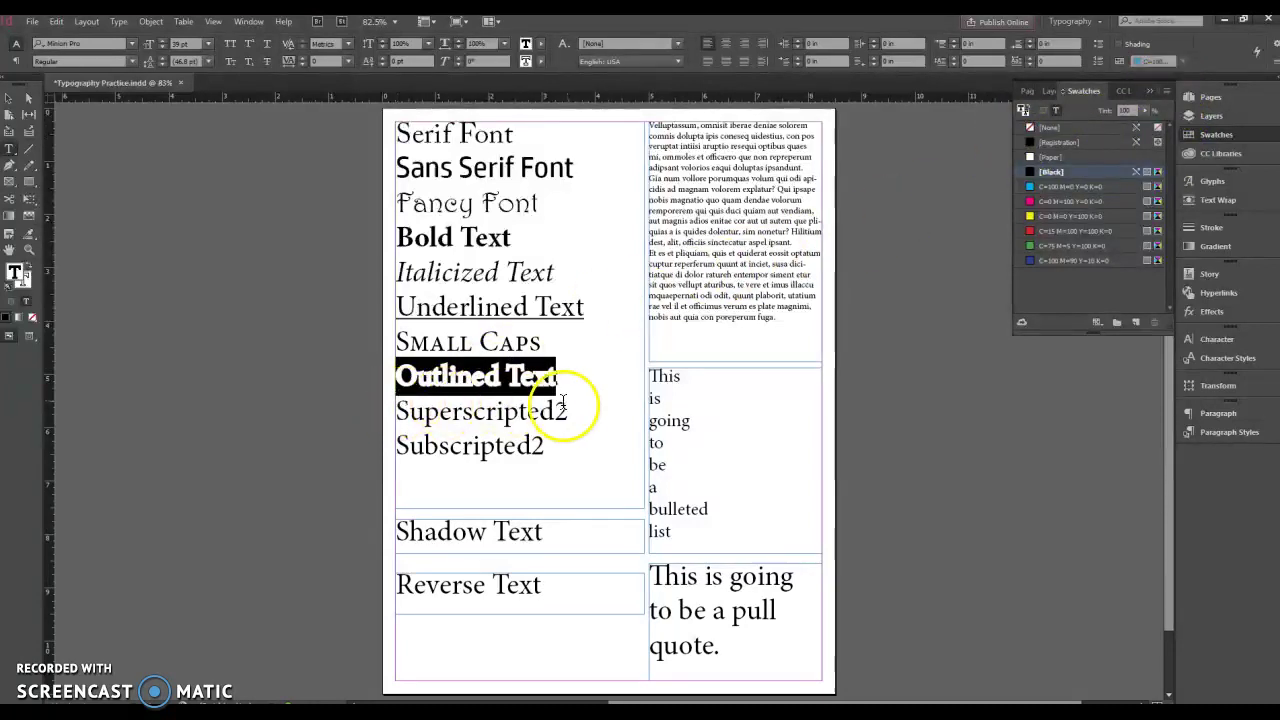
pyautogui.click(1028, 124)
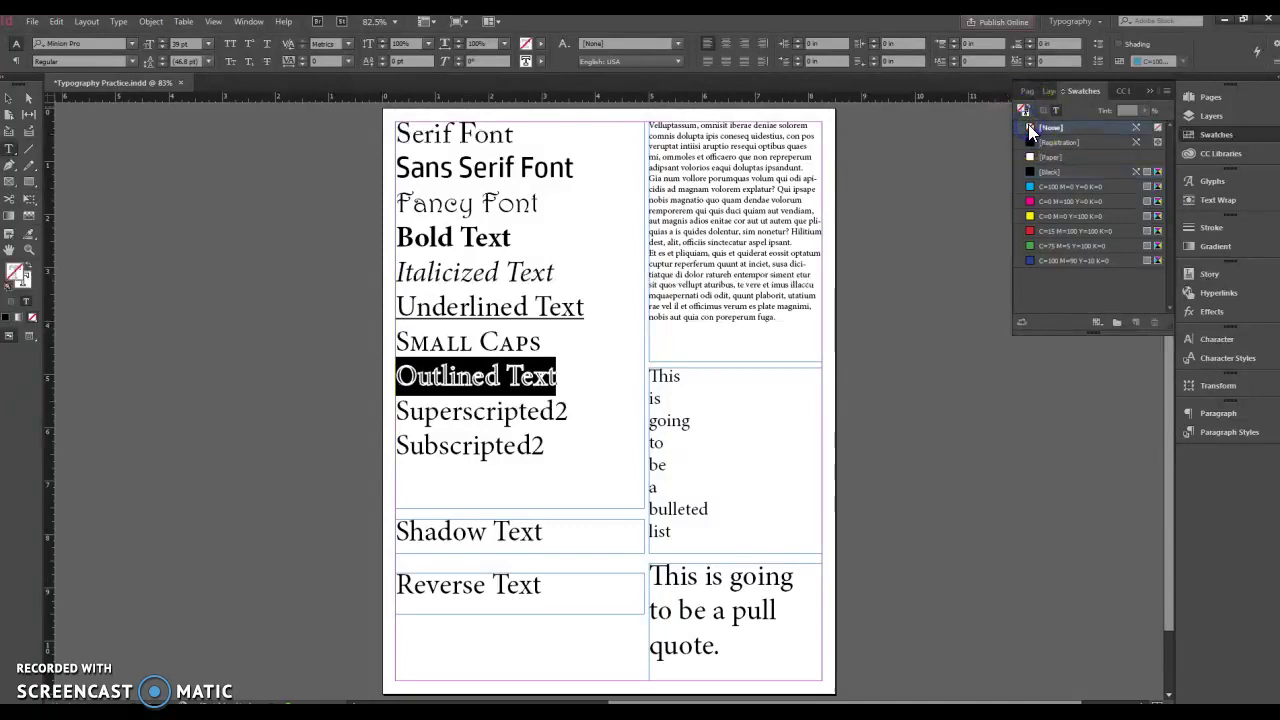
pyautogui.click(1028, 115)
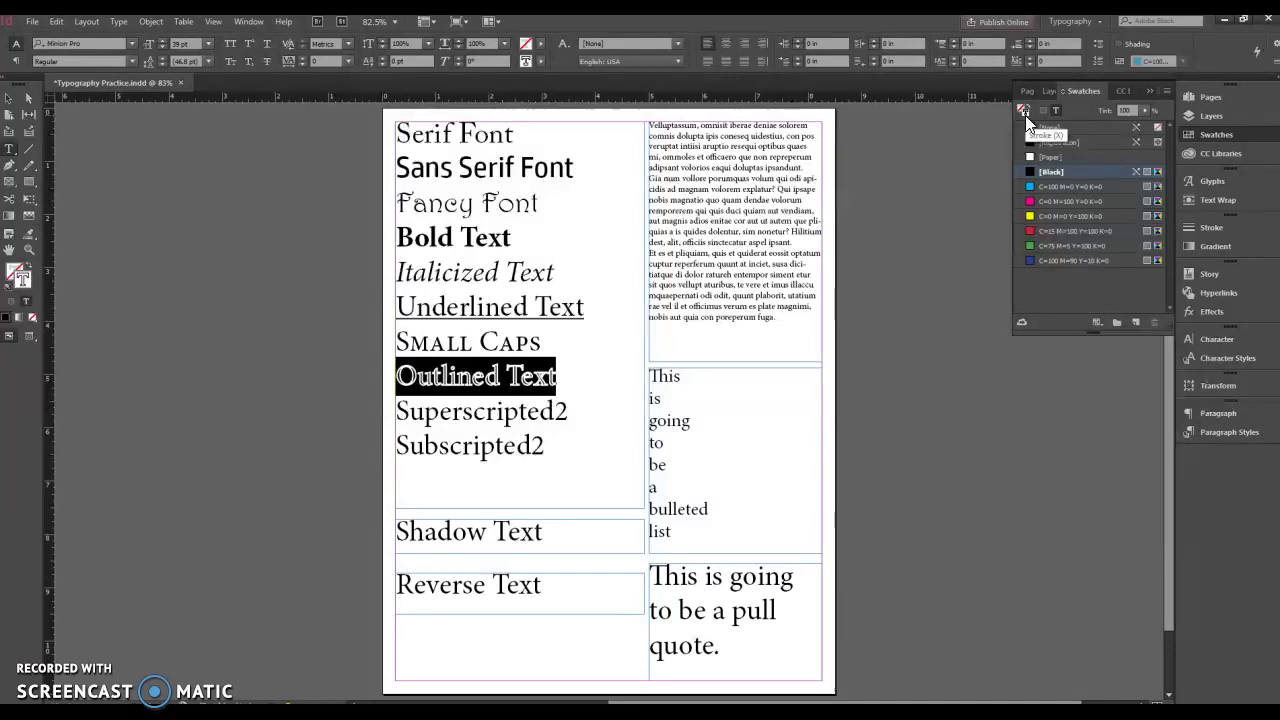
pyautogui.click(1025, 115)
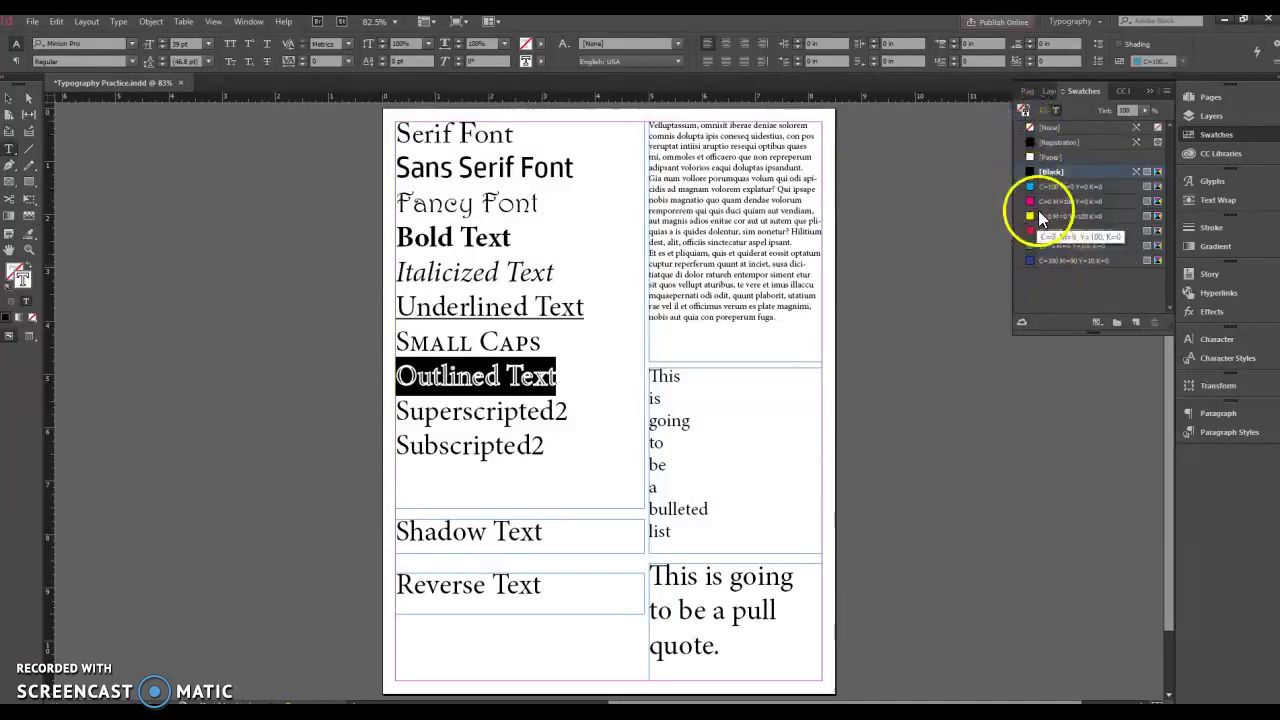
pyautogui.click(1039, 205)
pyautogui.click(960, 340)
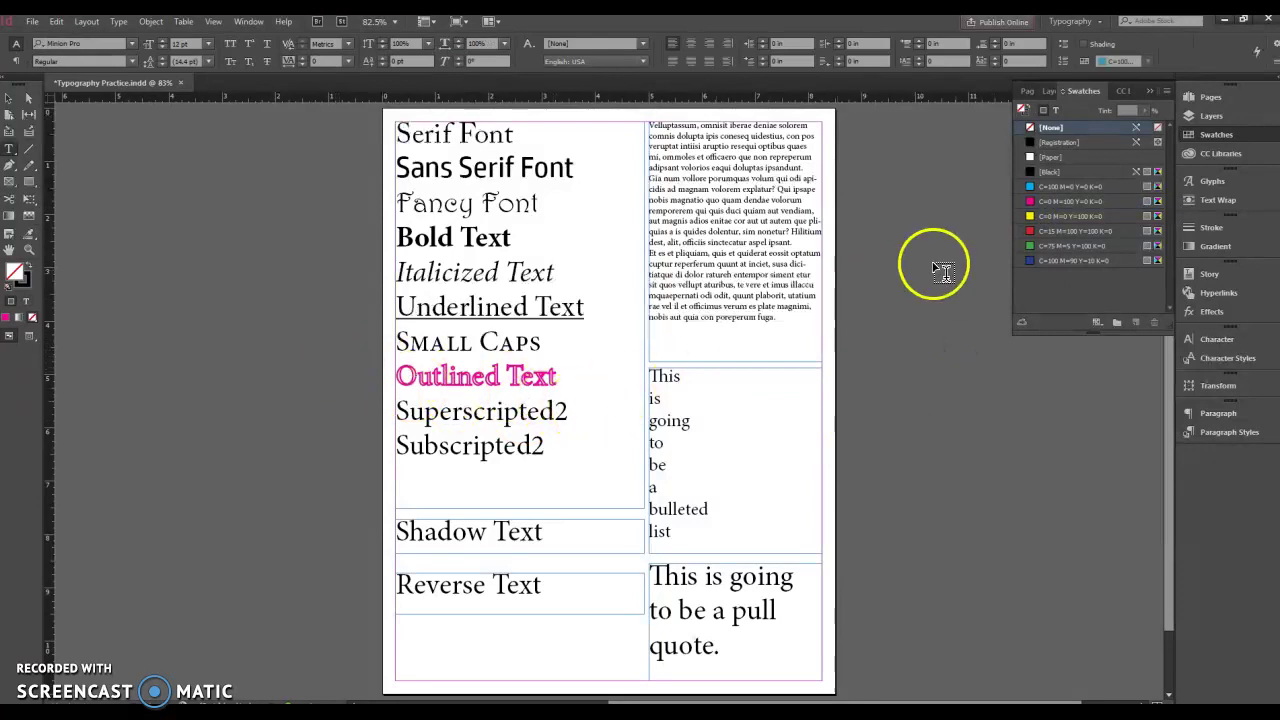
# - Fill the letters of the "Outlined Text" line with the cyan swatch C=100 M=0 Y=0 K=0
pyautogui.click(474, 377)
pyautogui.moveTo(562, 377); pyautogui.dragTo(382, 367)
pyautogui.click(1022, 112)
pyautogui.click(1031, 188)
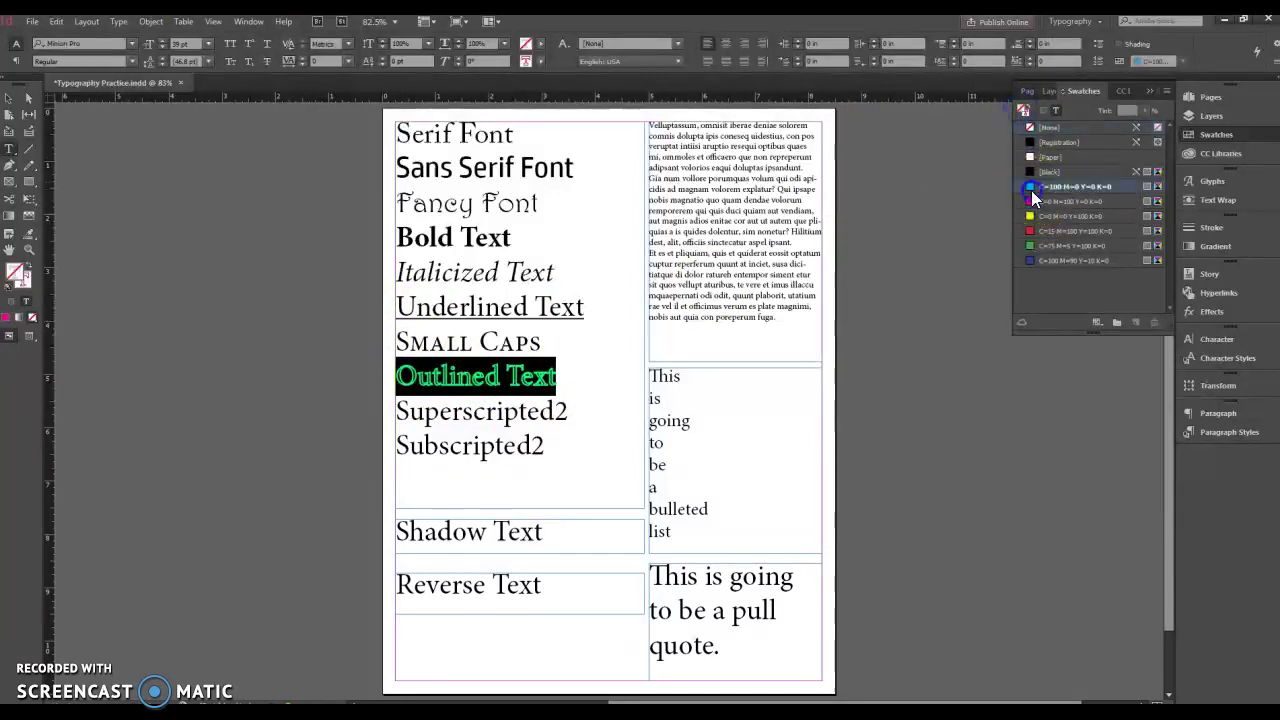
pyautogui.click(980, 343)
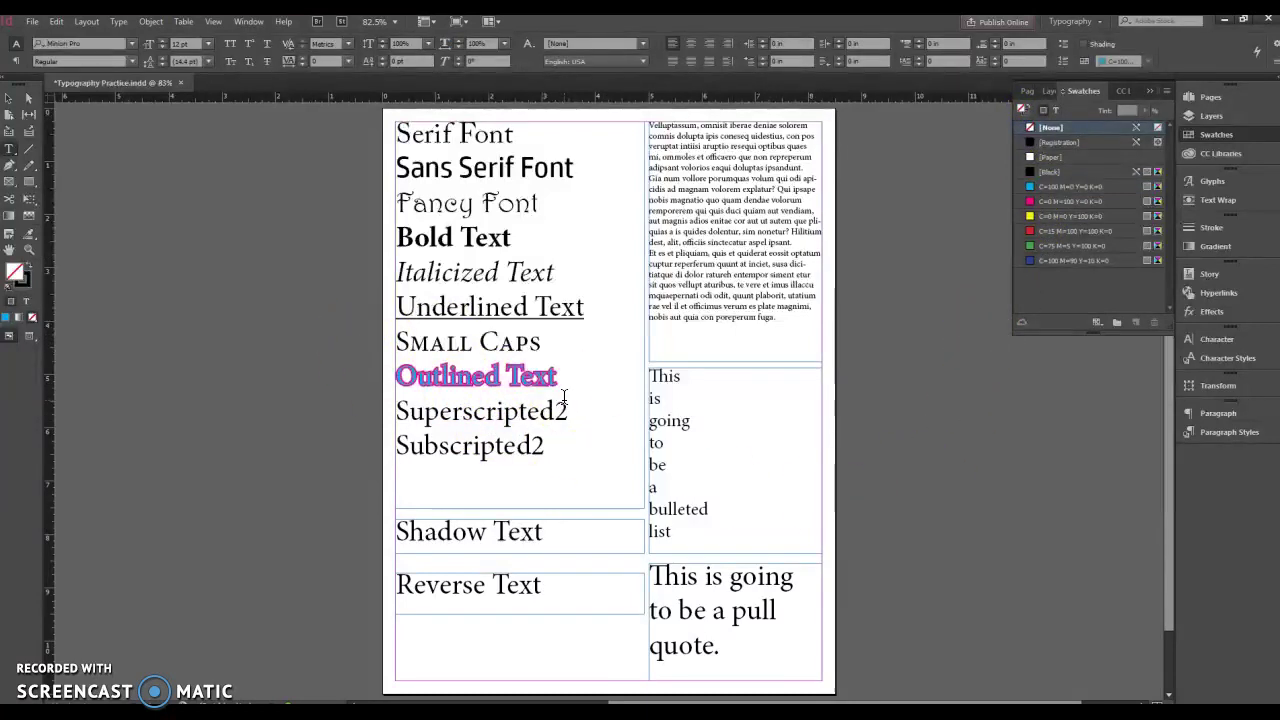
# - Fill the "Outlined Text" line with a new CMYK process swatch of C=50 M=61 Y=0 K=54
pyautogui.click(500, 377)
pyautogui.moveTo(557, 376); pyautogui.dragTo(383, 378)
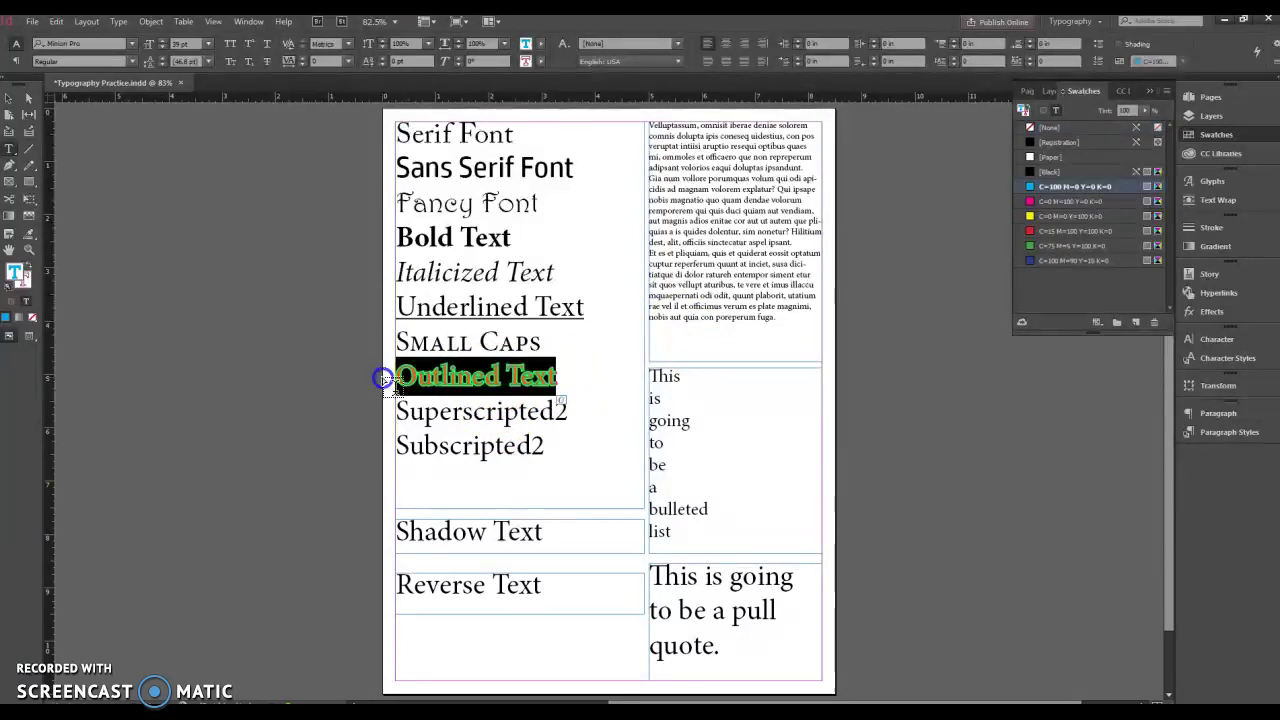
pyautogui.click(1124, 218)
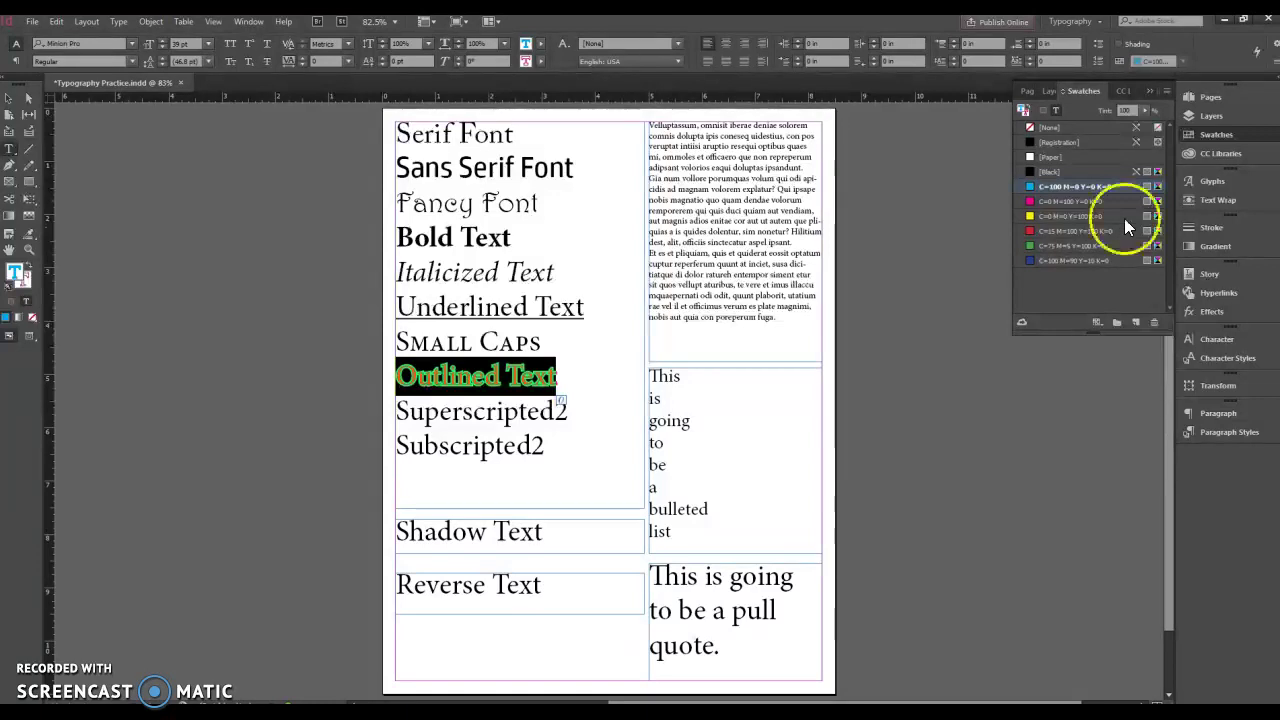
pyautogui.click(1166, 90)
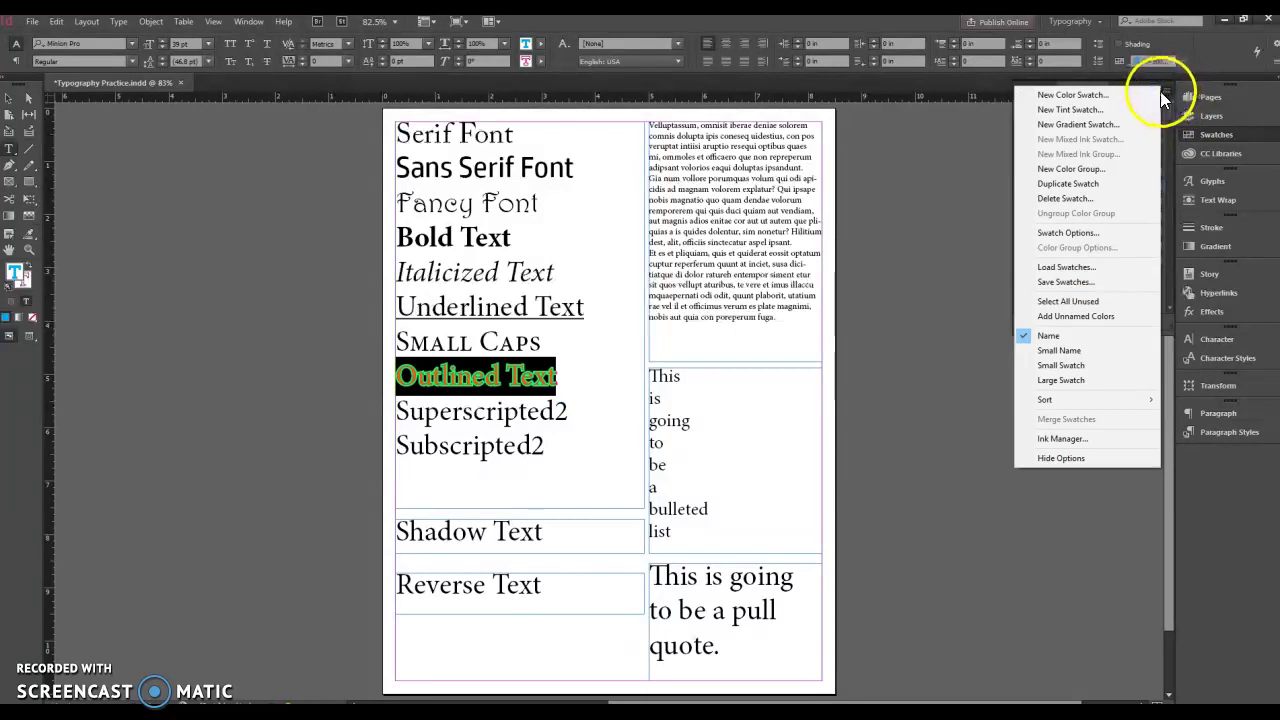
pyautogui.click(1101, 97)
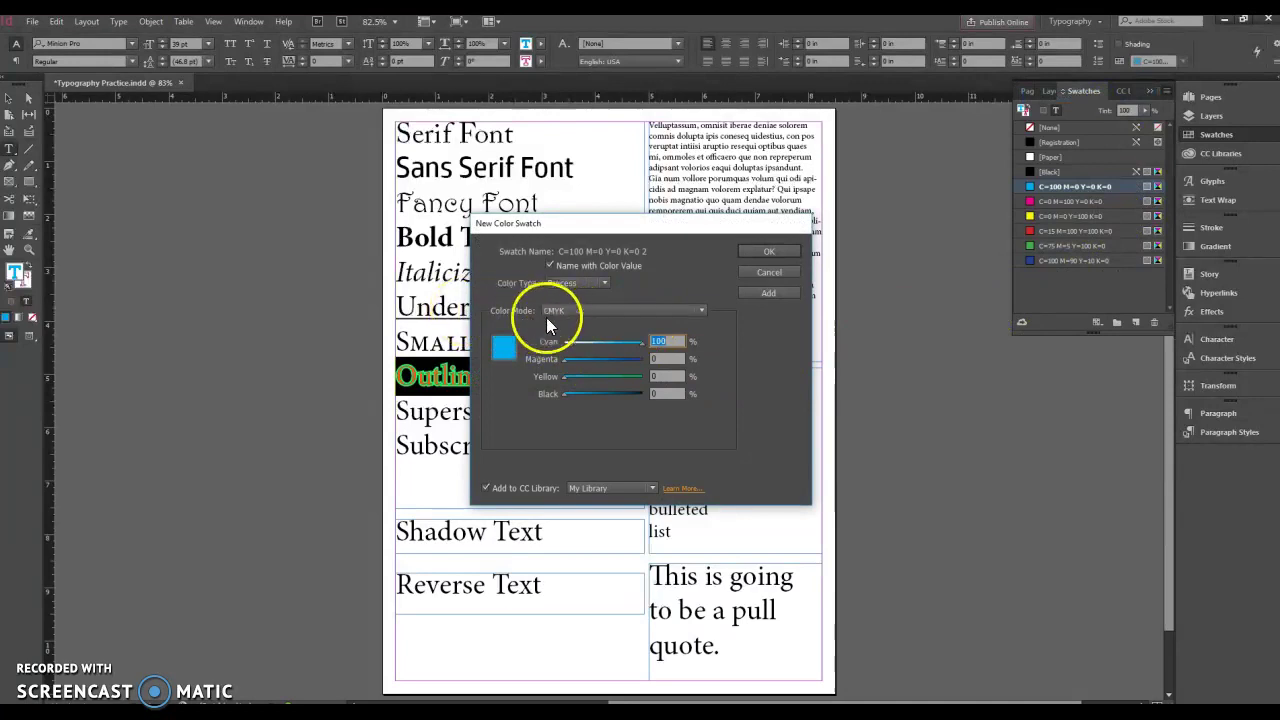
pyautogui.moveTo(646, 354); pyautogui.dragTo(599, 345)
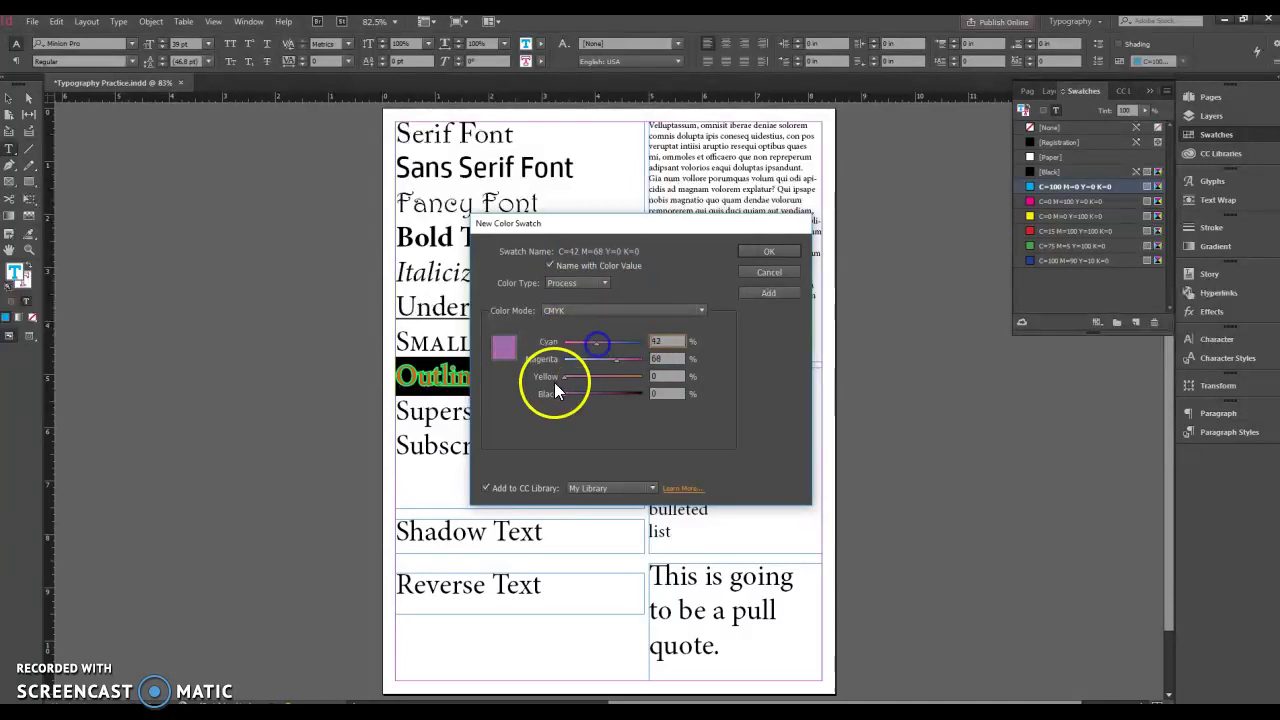
pyautogui.moveTo(563, 393); pyautogui.dragTo(605, 396)
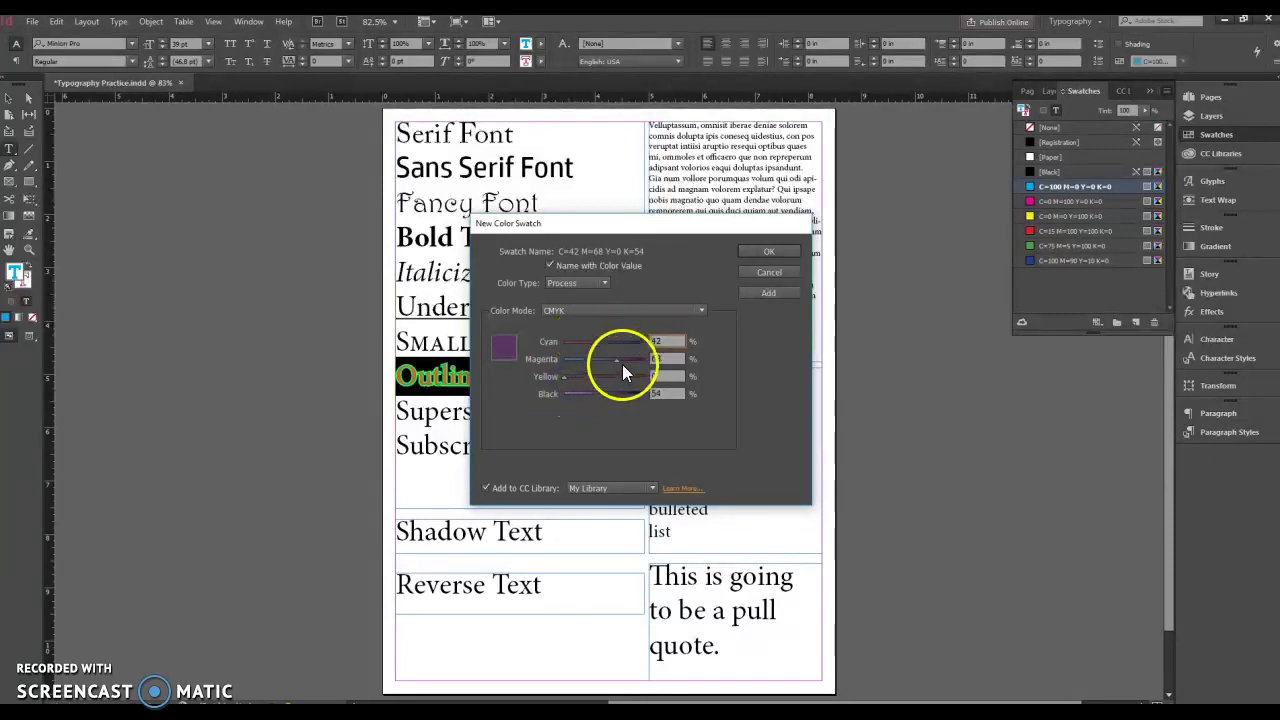
pyautogui.moveTo(594, 343); pyautogui.dragTo(606, 345)
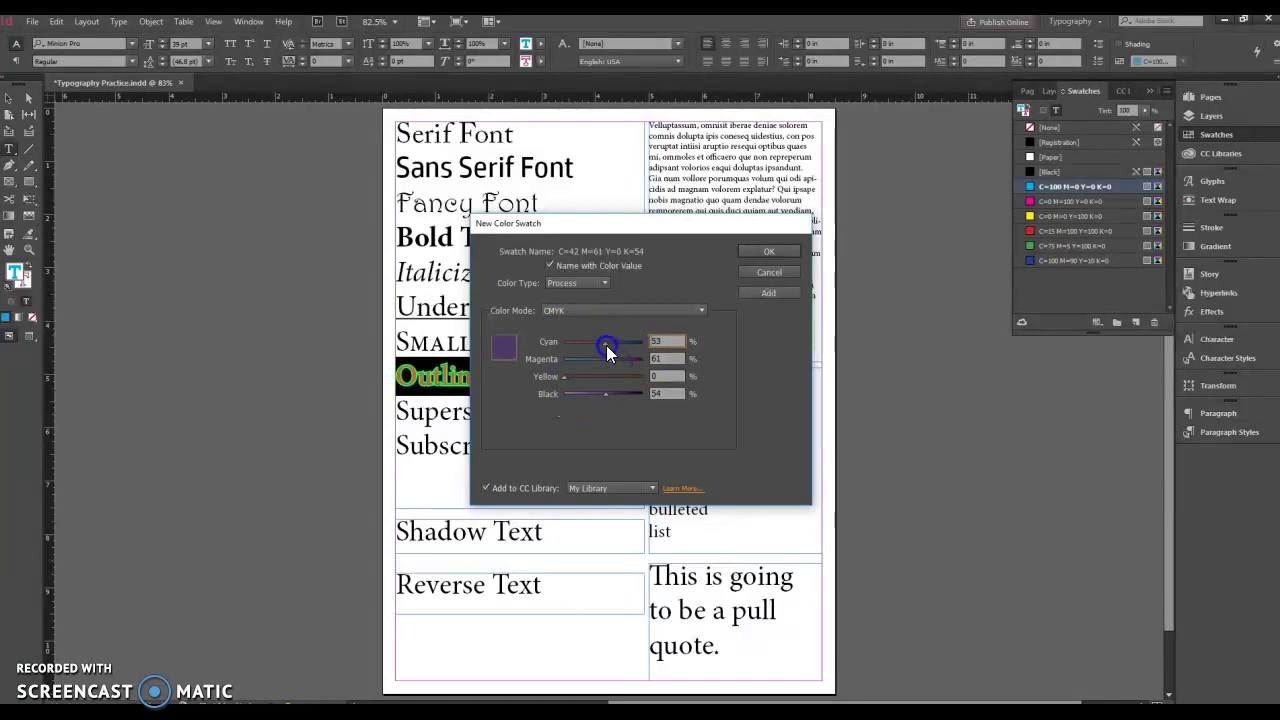
pyautogui.click(764, 293)
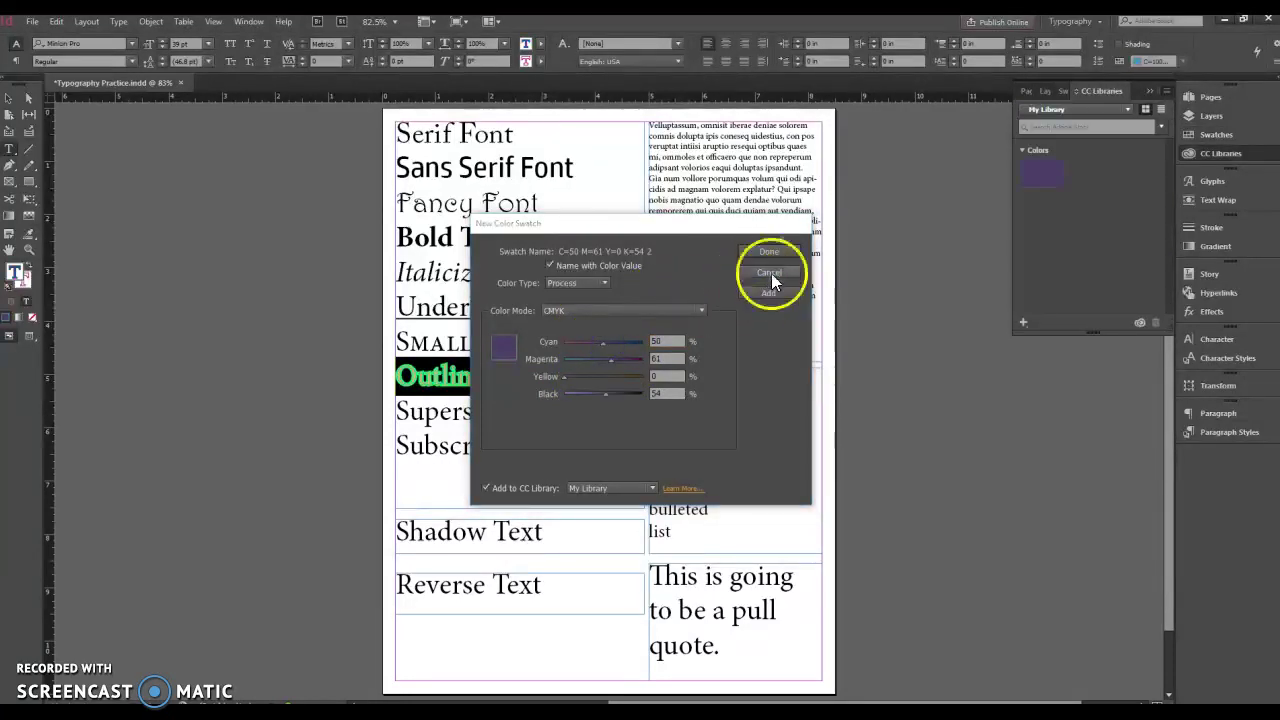
pyautogui.click(770, 251)
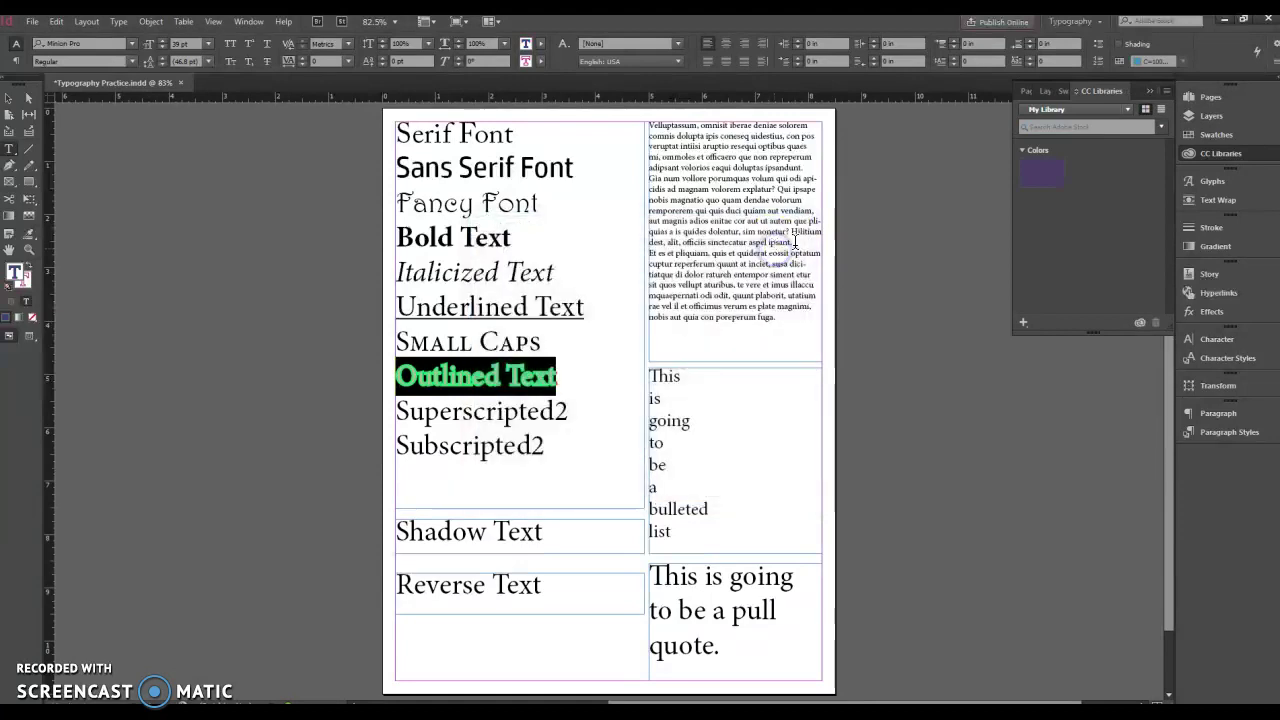
pyautogui.click(1063, 92)
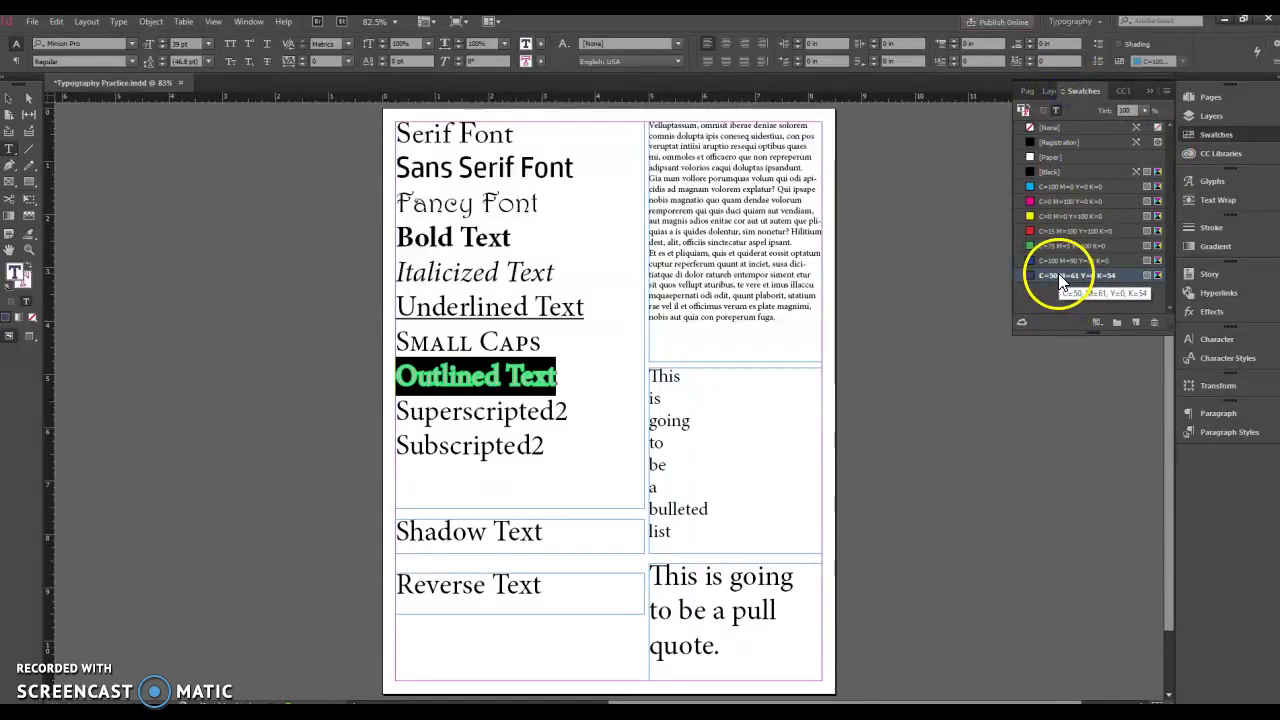
pyautogui.click(1022, 111)
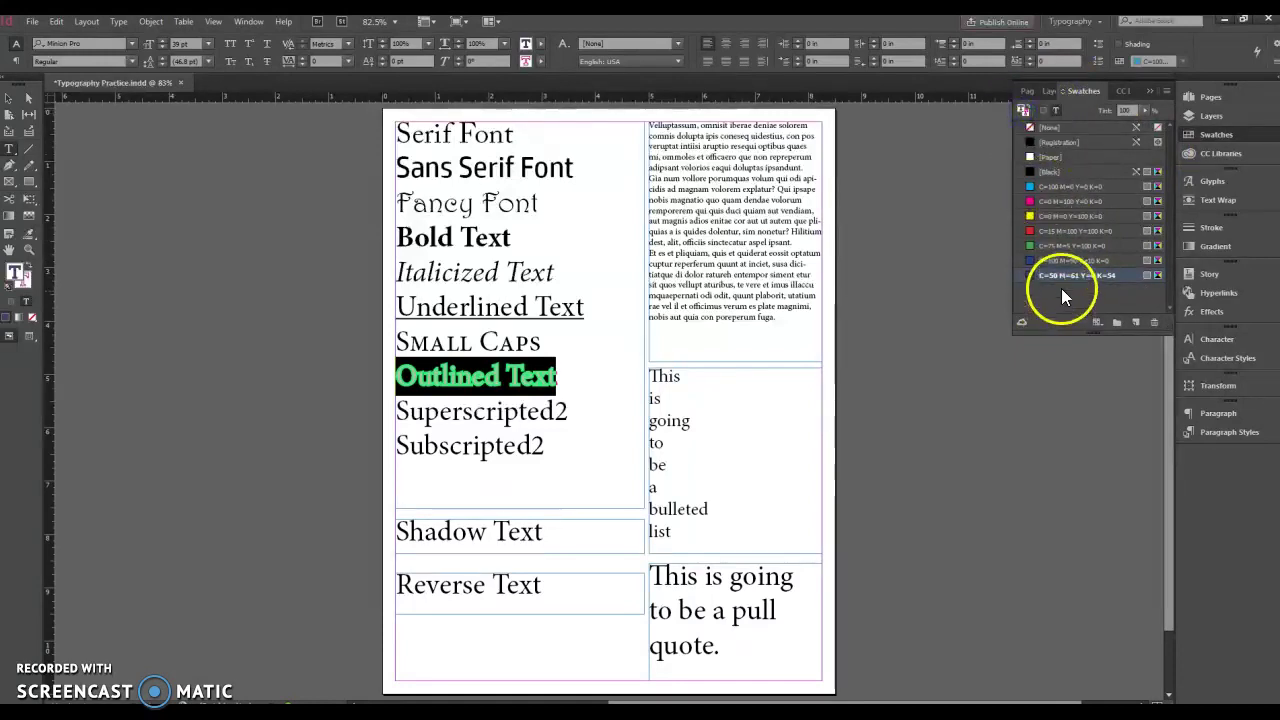
pyautogui.click(960, 404)
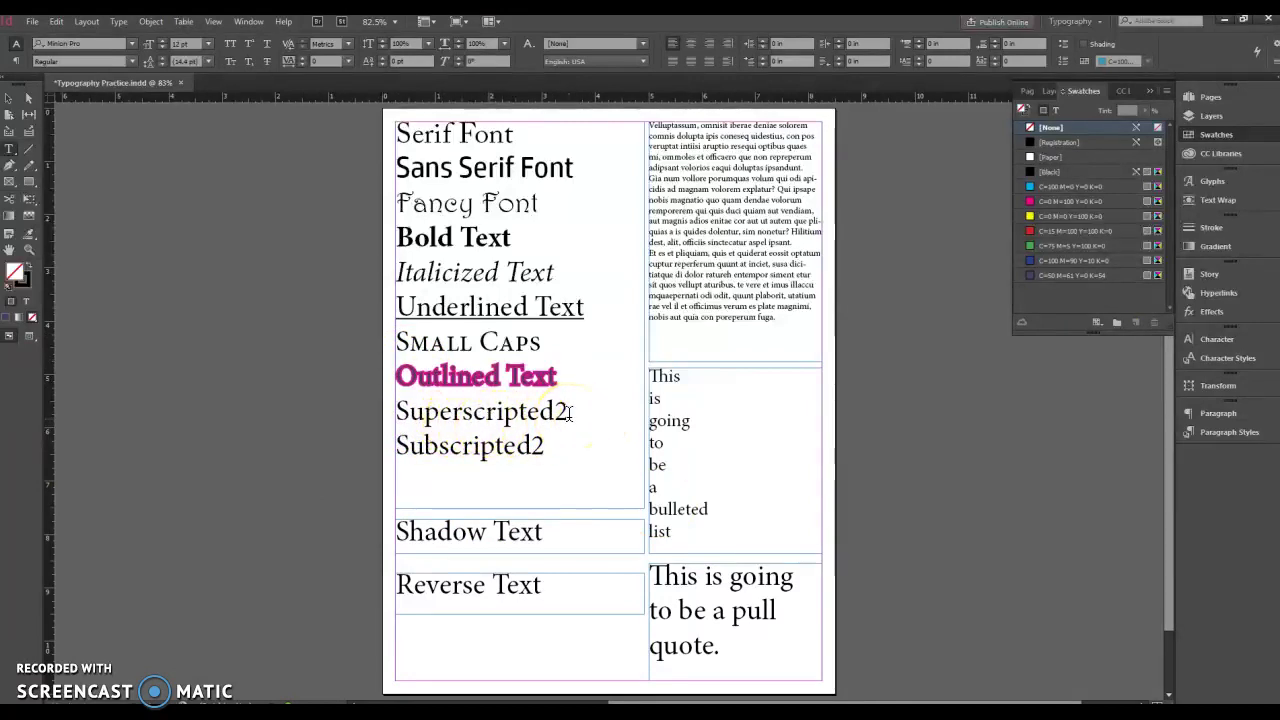
# - Make the "2" at the end of the "Superscripted2" line superscript
pyautogui.moveTo(571, 414); pyautogui.dragTo(557, 412)
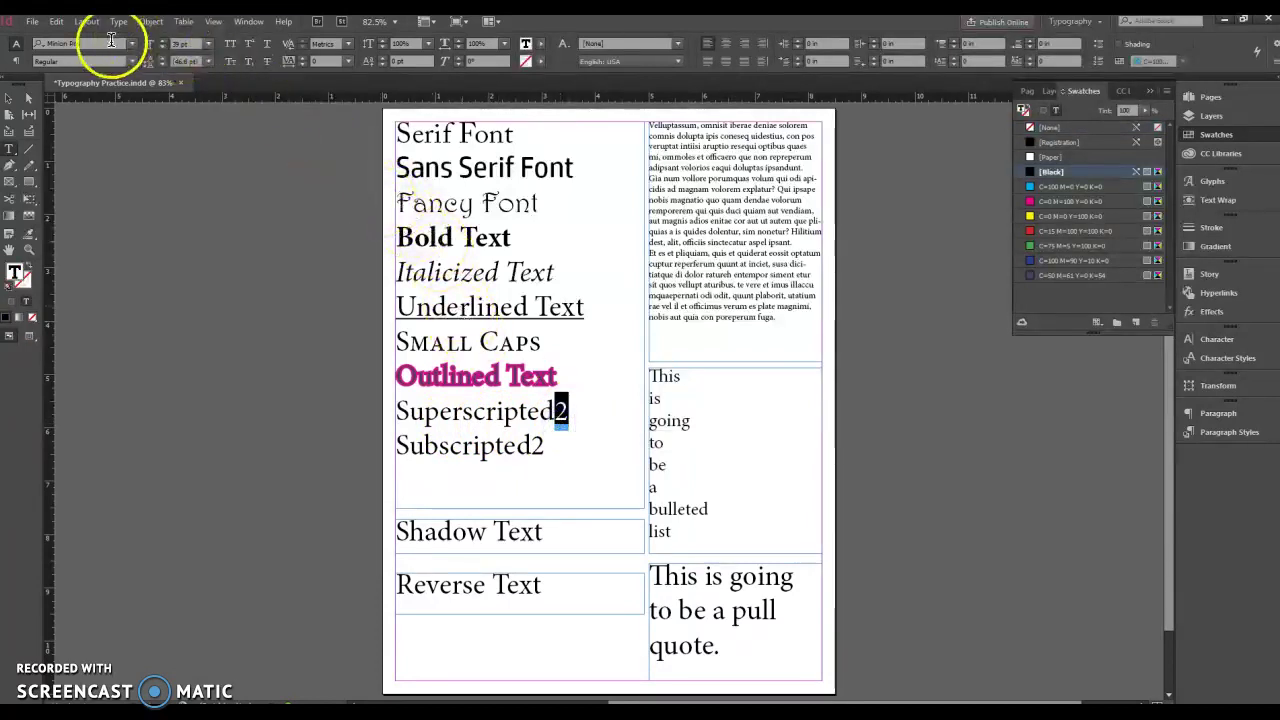
pyautogui.click(252, 46)
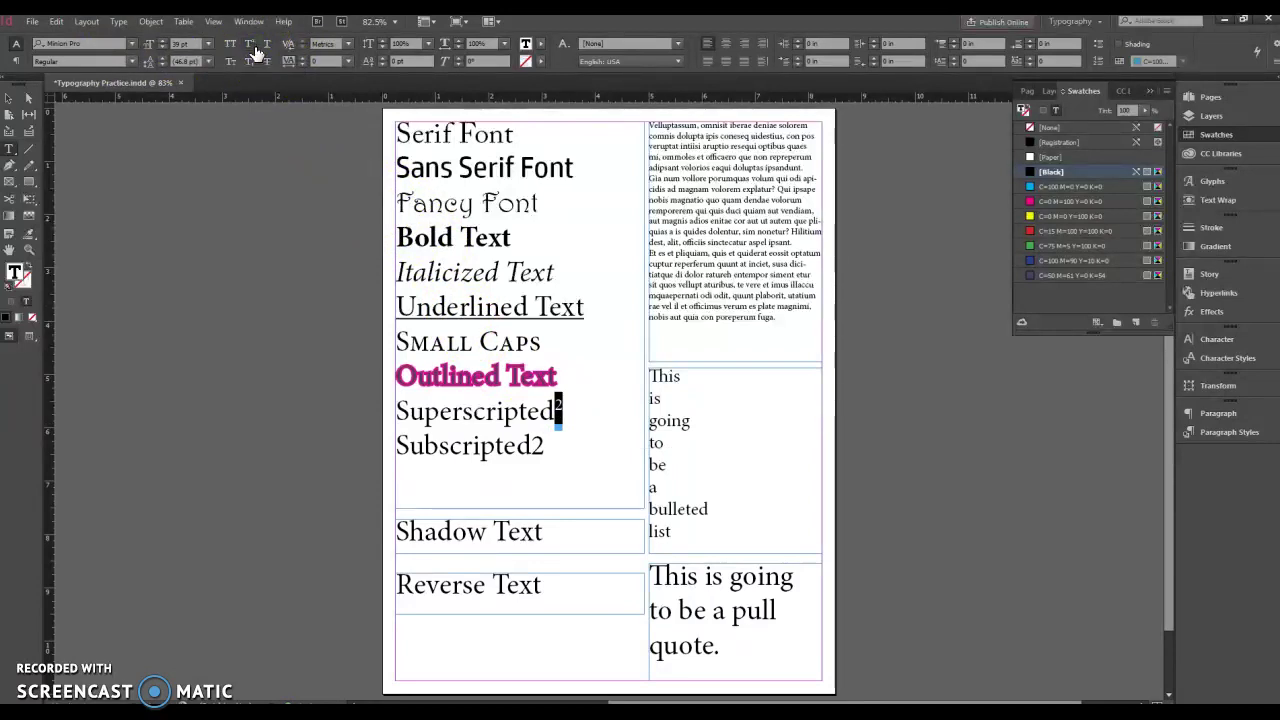
pyautogui.click(250, 44)
# - Make the "2" at the end of the "Subscripted2" line subscript
pyautogui.moveTo(546, 447); pyautogui.dragTo(538, 447)
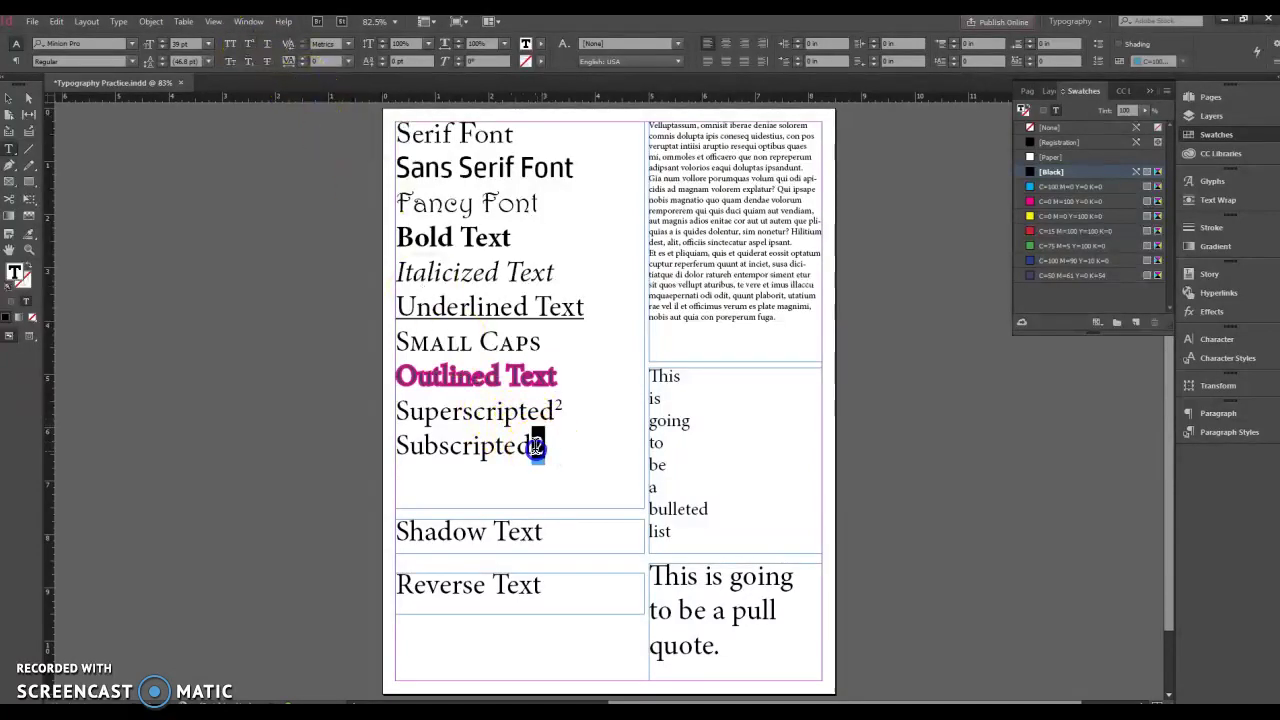
pyautogui.click(250, 62)
pyautogui.click(600, 480)
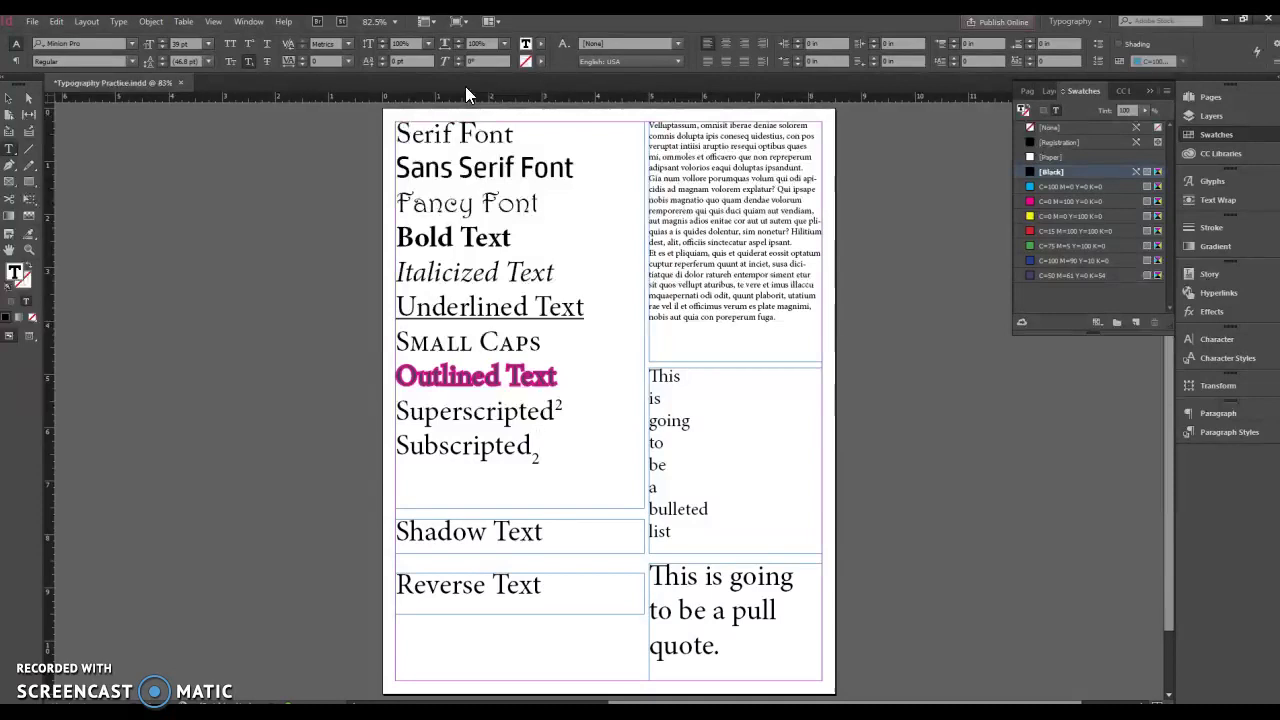
# - Add a Drop Shadow effect to the "Shadow Text" frame and turn on its preview
pyautogui.click(7, 101)
pyautogui.click(425, 530)
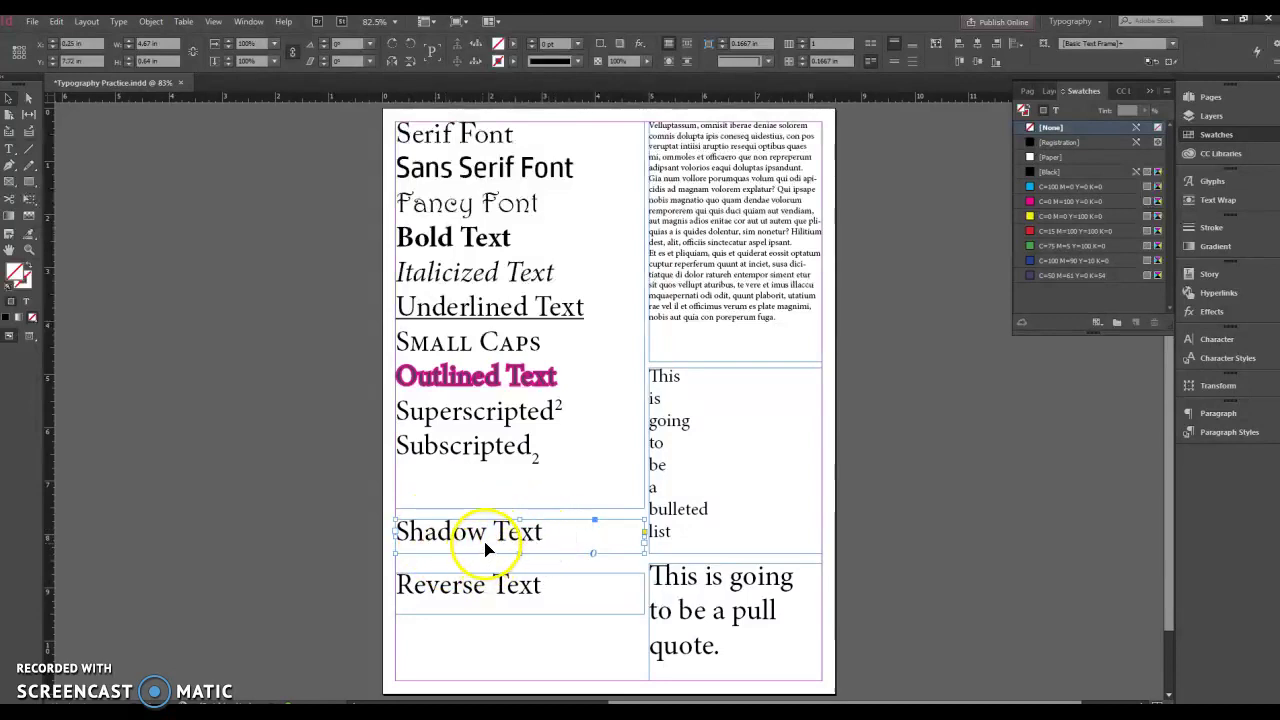
pyautogui.click(151, 22)
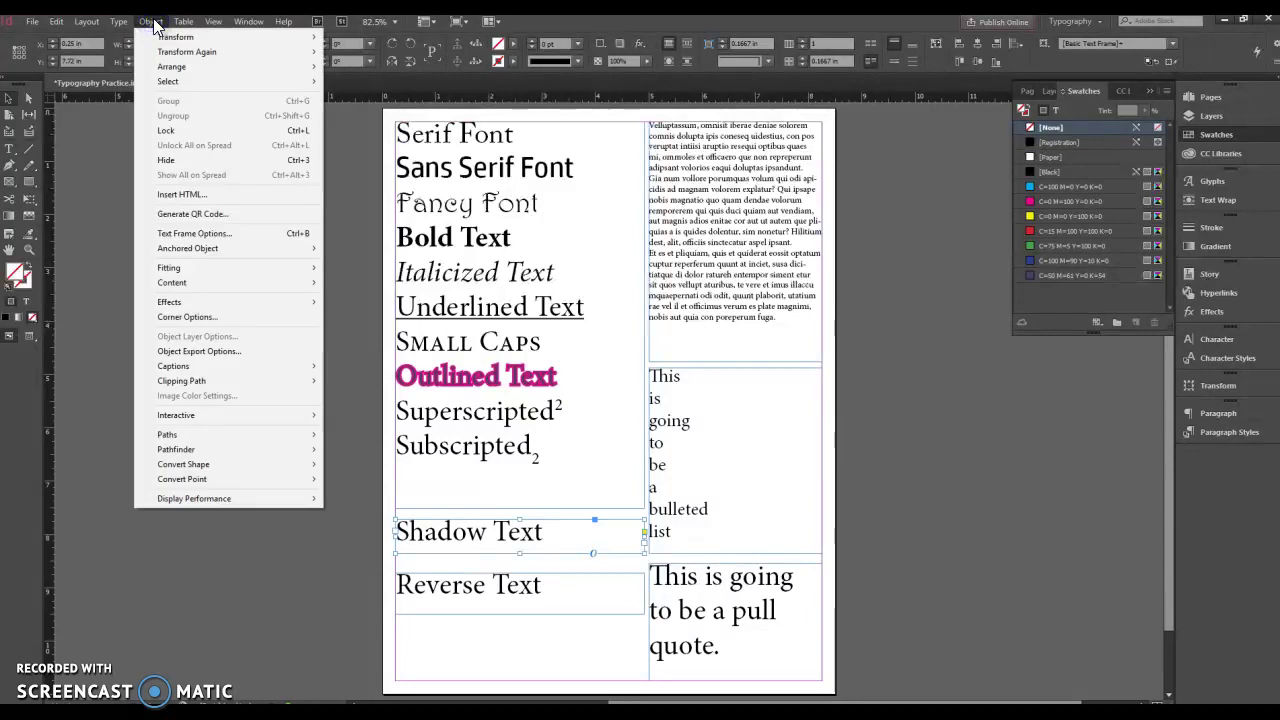
pyautogui.moveTo(259, 302)
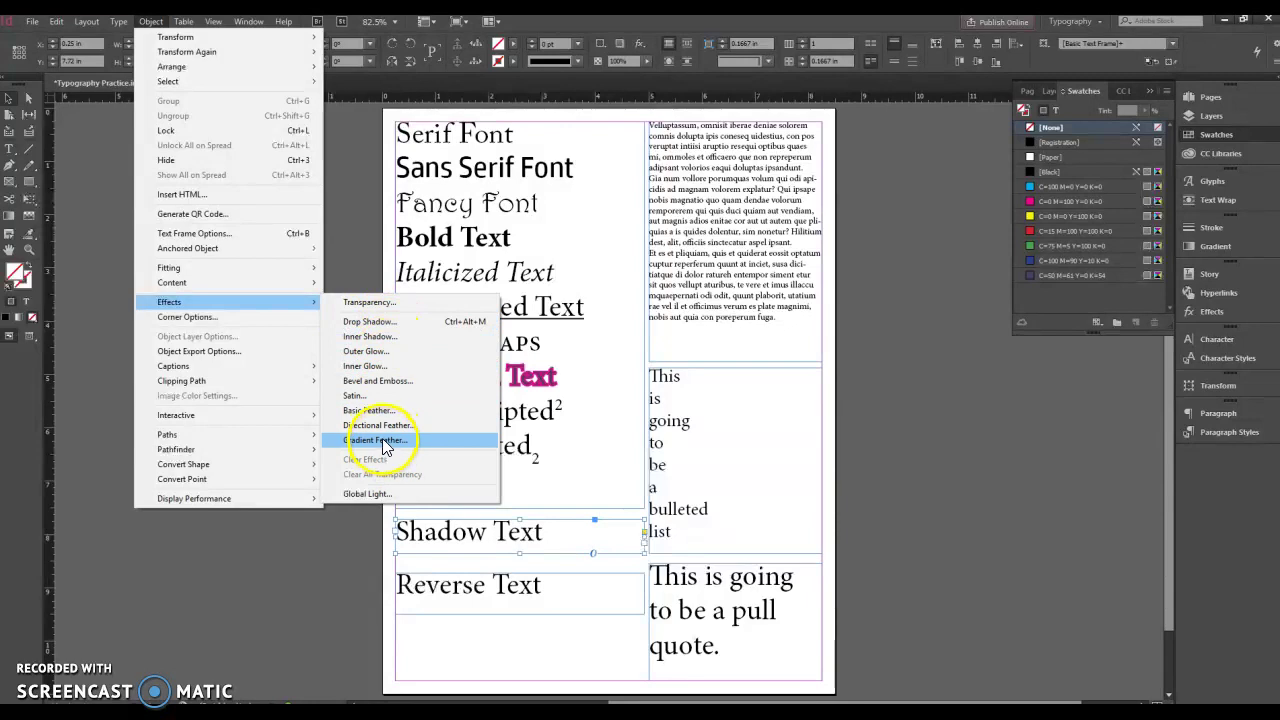
pyautogui.click(370, 321)
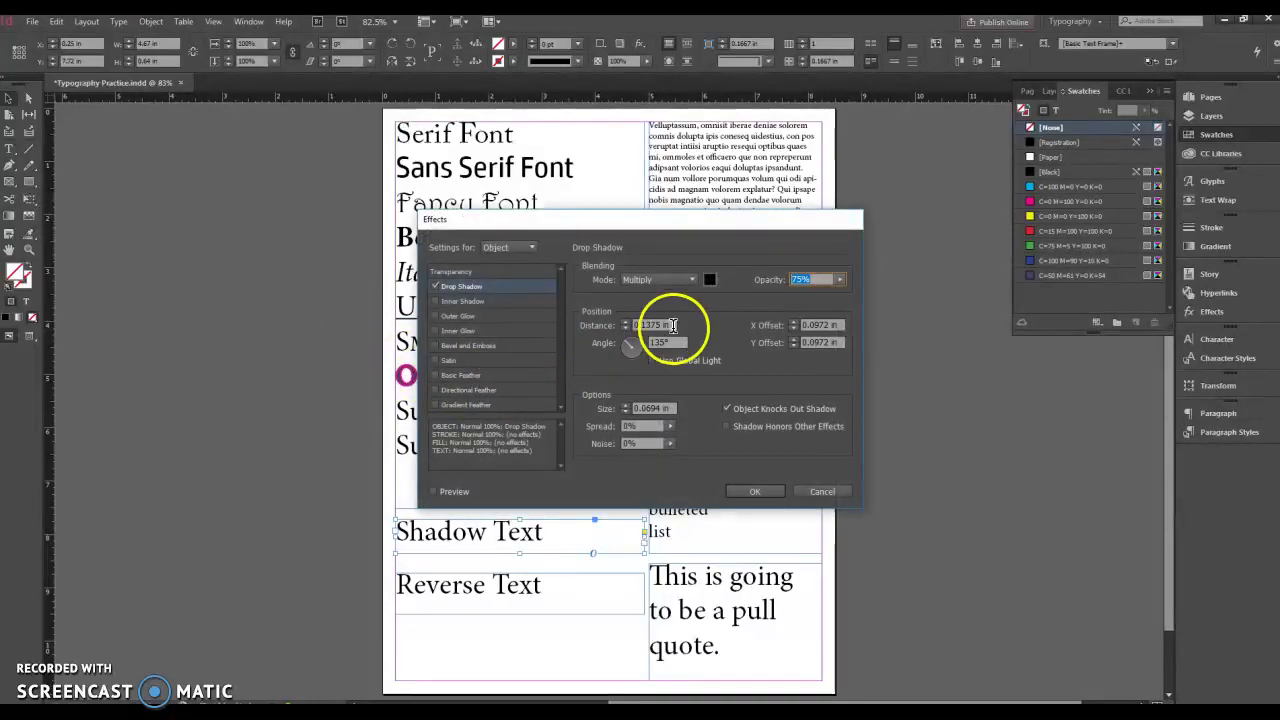
pyautogui.click(433, 491)
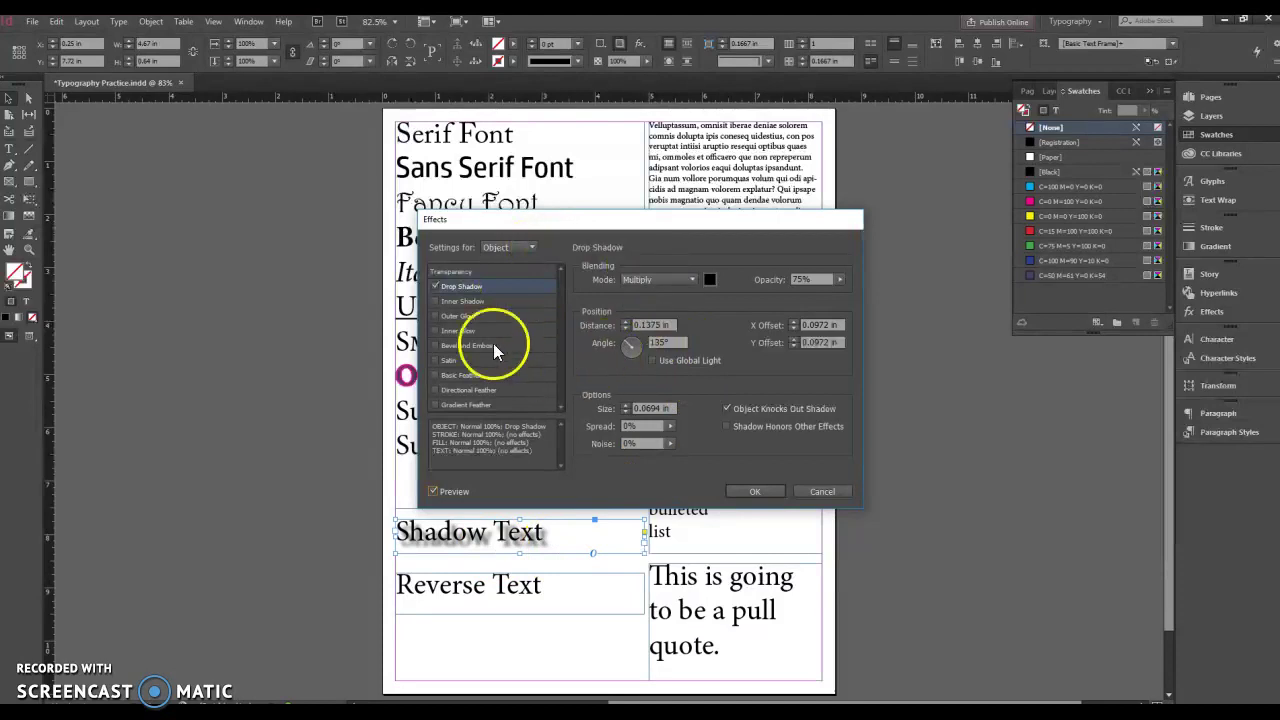
# - Set the drop shadow's opacity to 76% and keep its angle at 135°
pyautogui.click(433, 302)
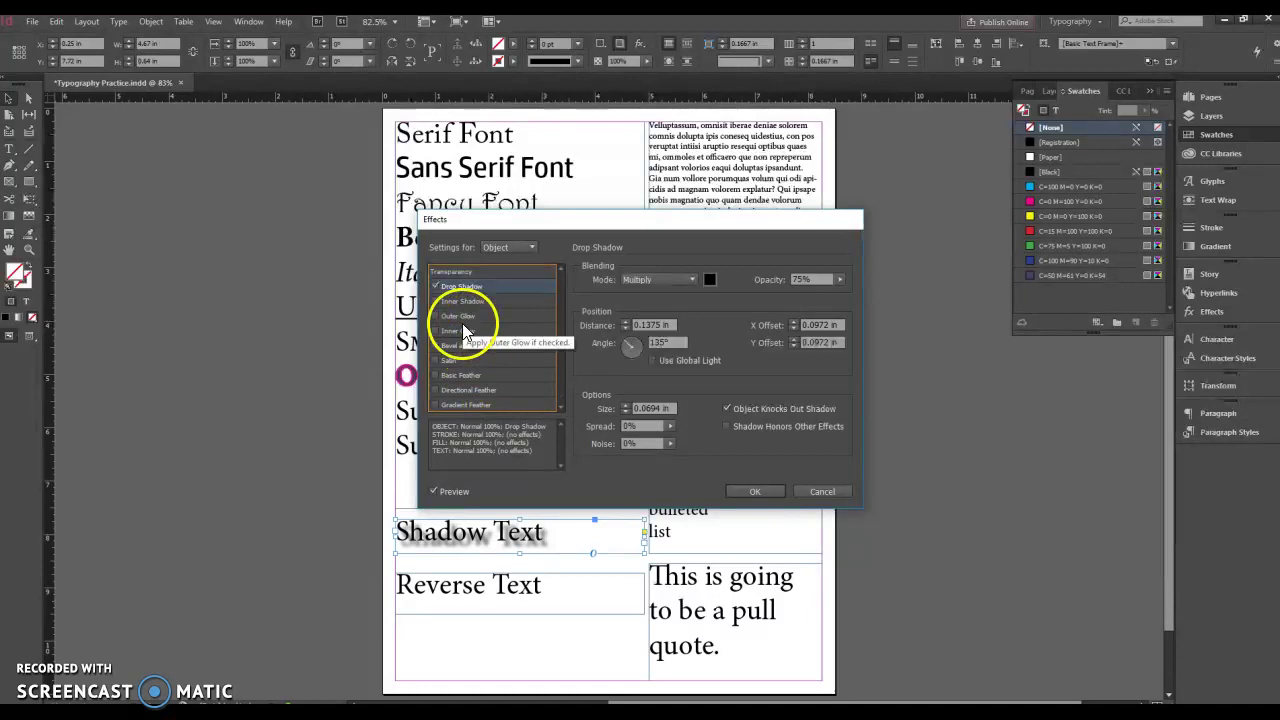
pyautogui.click(650, 325)
pyautogui.click(488, 284)
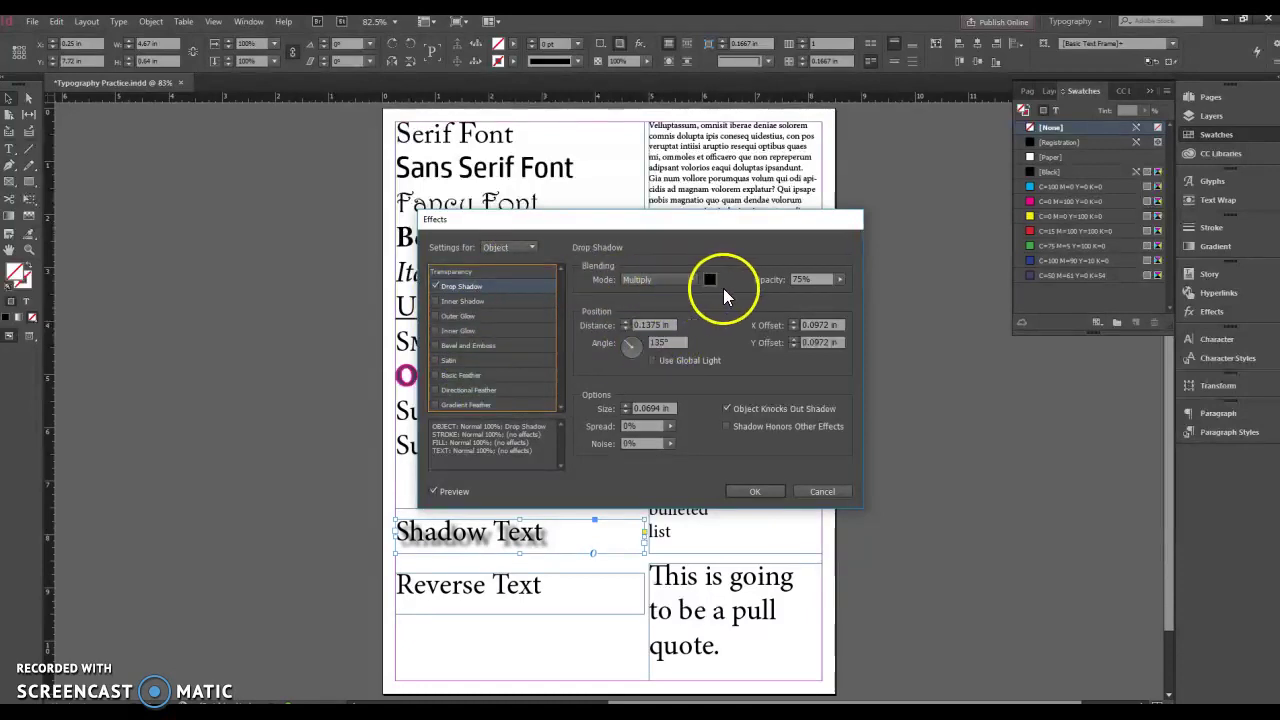
pyautogui.click(837, 280)
pyautogui.moveTo(829, 292)
pyautogui.mouseDown()
pyautogui.moveTo(790, 301)
pyautogui.moveTo(857, 303)
pyautogui.moveTo(828, 295)
pyautogui.mouseUp()
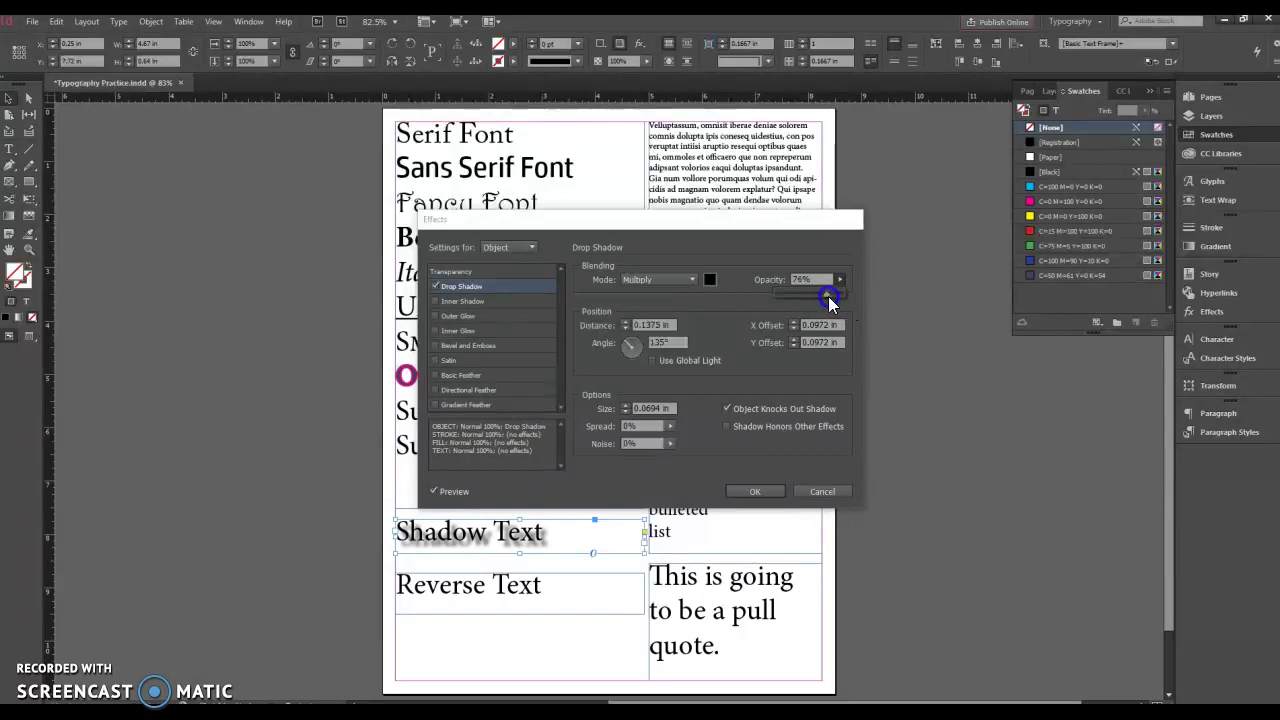
pyautogui.moveTo(630, 347)
pyautogui.mouseDown()
pyautogui.moveTo(655, 360)
pyautogui.moveTo(629, 344)
pyautogui.mouseUp()
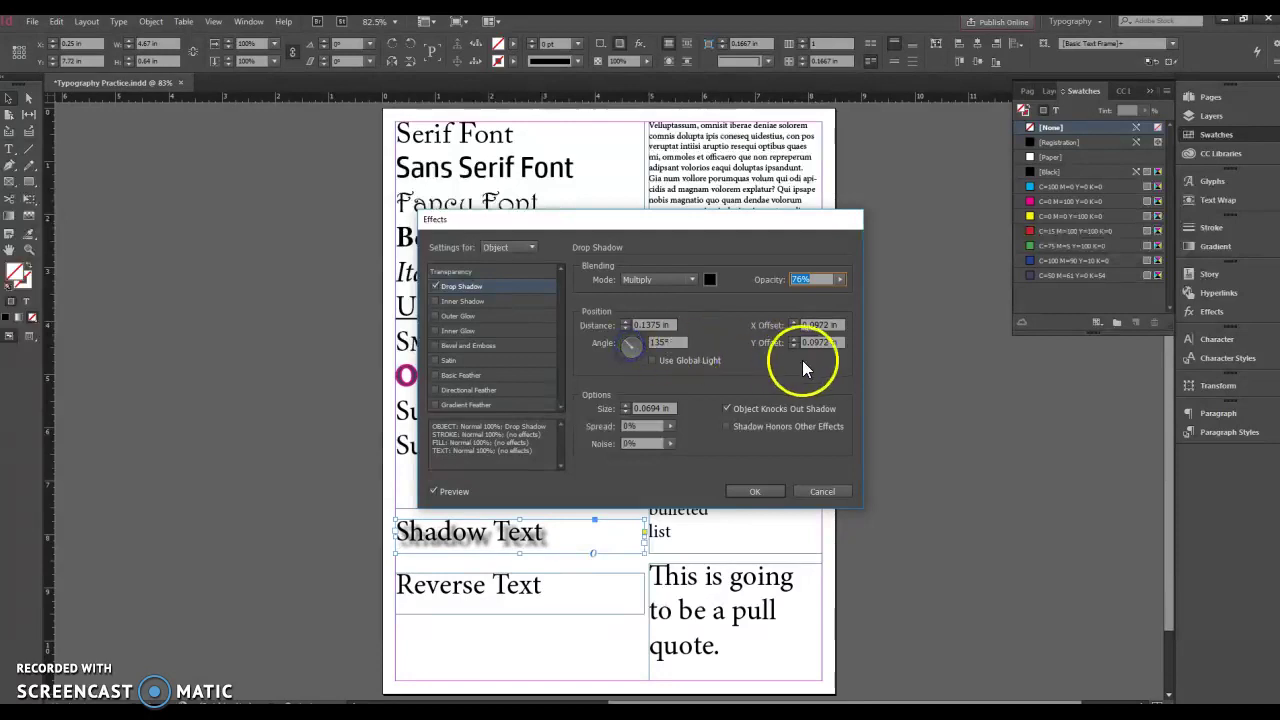
# - Try the cyan and magenta swatches as the shadow colour, go back to [Black], and apply the drop shadow
pyautogui.click(710, 280)
pyautogui.click(575, 364)
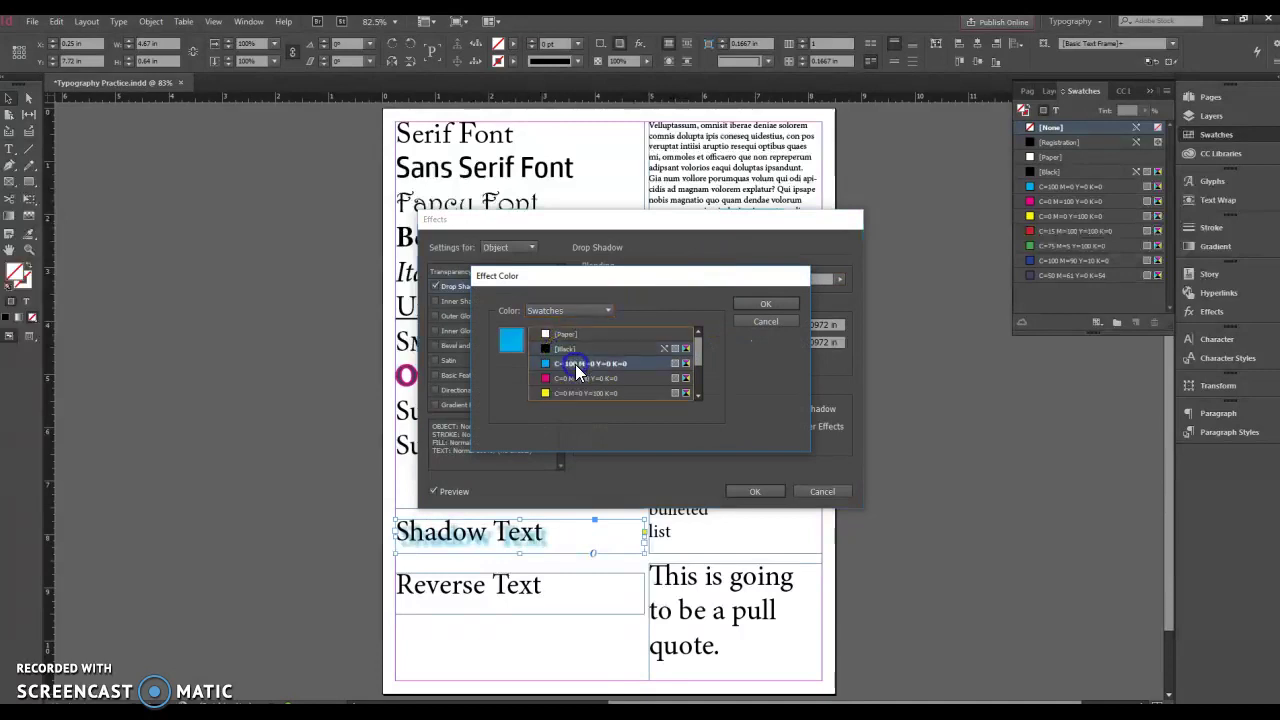
pyautogui.click(574, 379)
pyautogui.click(567, 350)
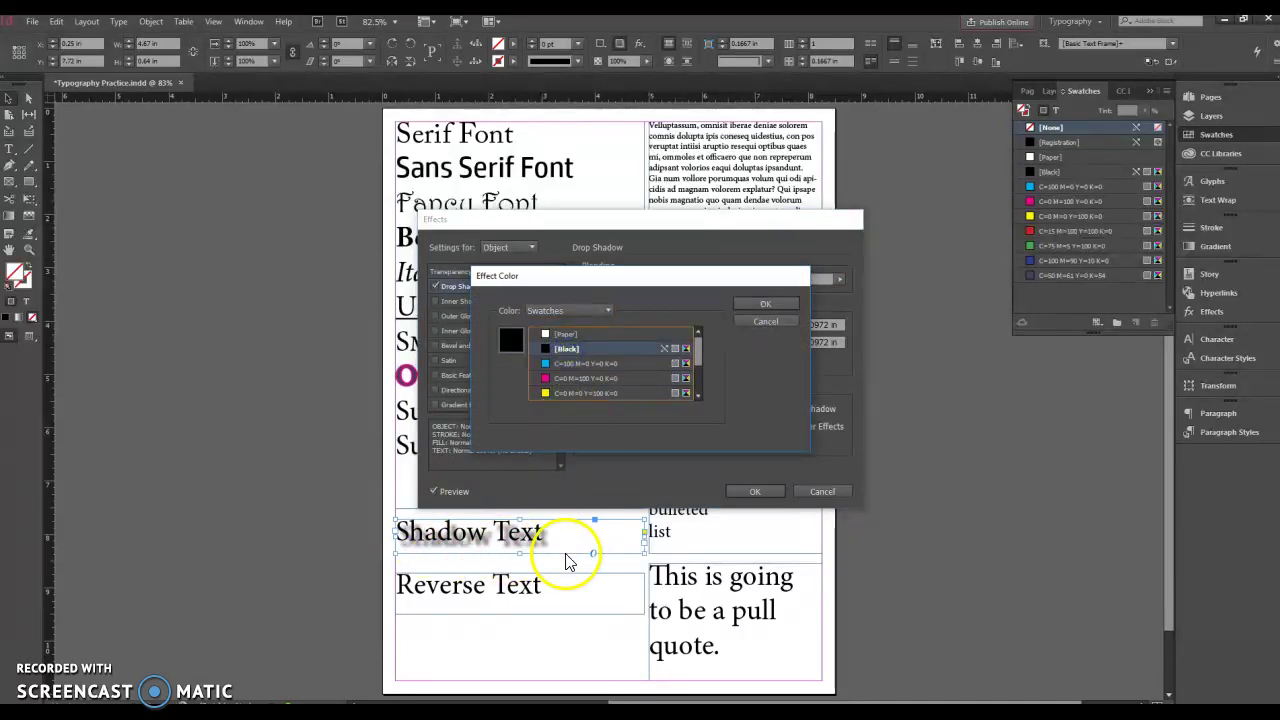
pyautogui.click(748, 304)
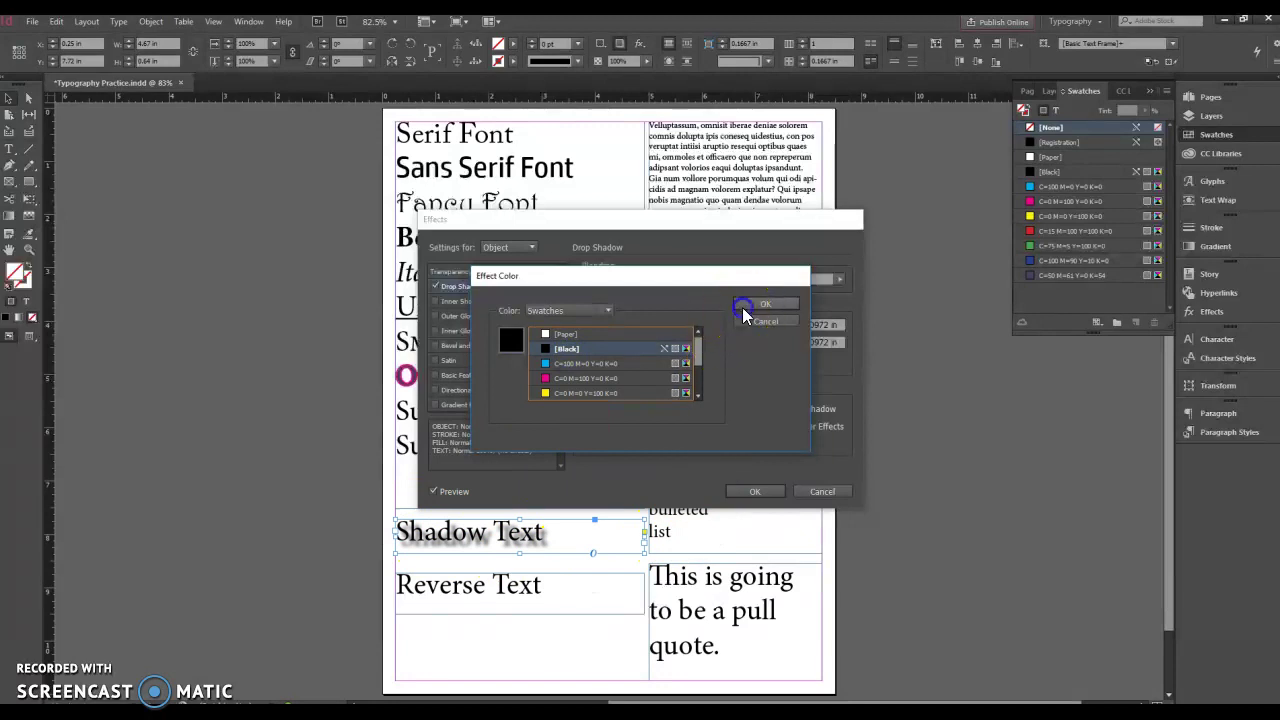
pyautogui.click(764, 492)
# - Check which effects are available with the "Shadow Text" characters highlighted, and reselect the text's frame as an object
pyautogui.click(545, 580)
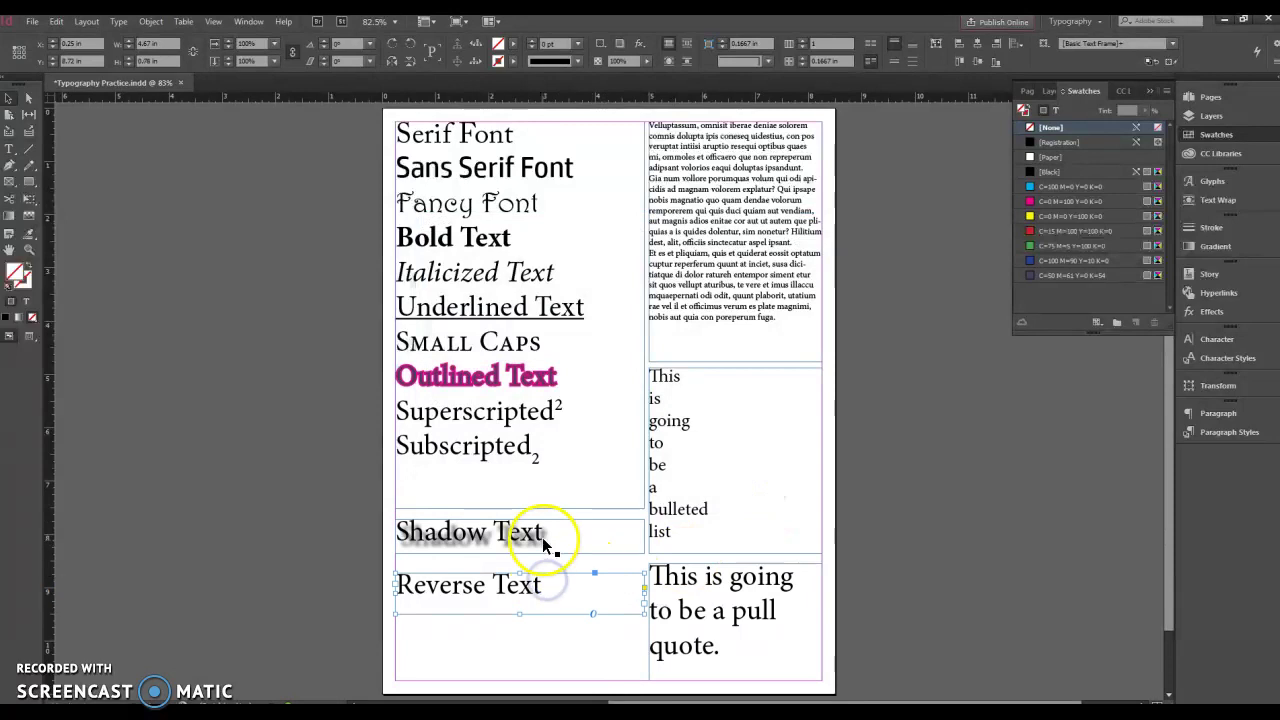
pyautogui.doubleClick(545, 532)
pyautogui.click(400, 528)
pyautogui.moveTo(559, 545); pyautogui.dragTo(371, 529)
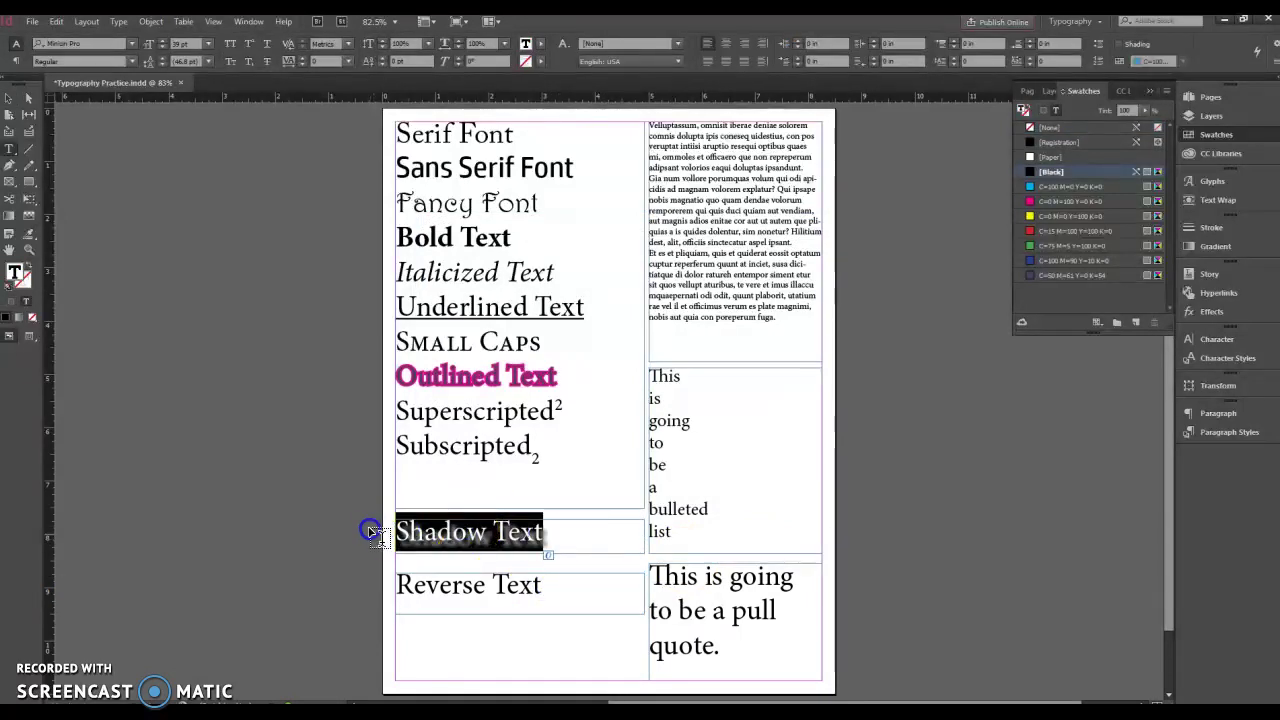
pyautogui.click(151, 30)
pyautogui.moveTo(184, 296)
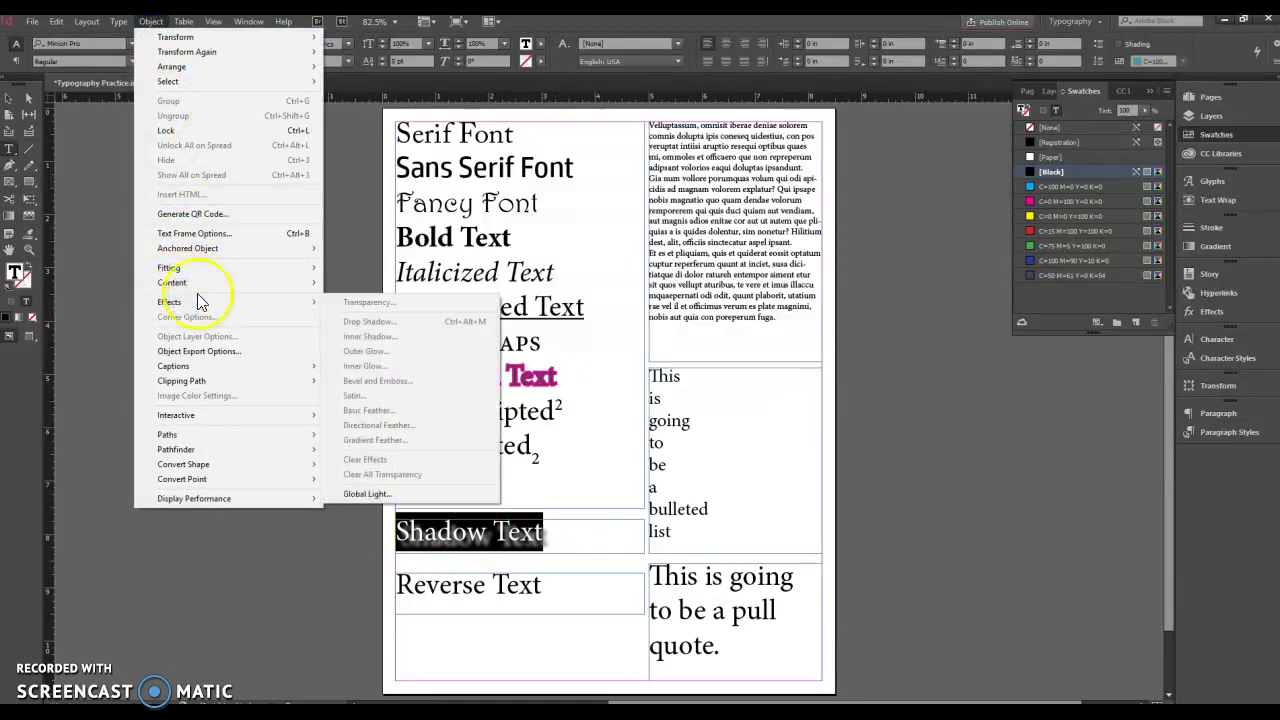
pyautogui.click(344, 543)
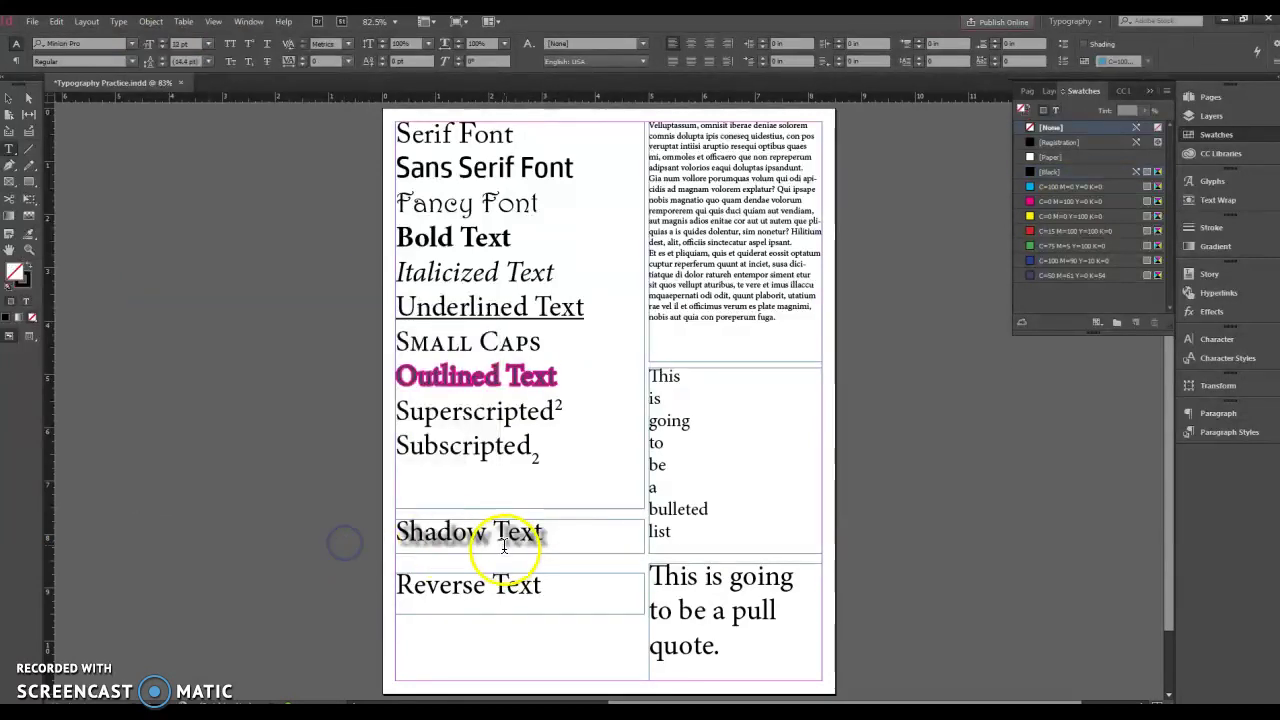
pyautogui.click(10, 97)
pyautogui.click(582, 505)
pyautogui.click(582, 525)
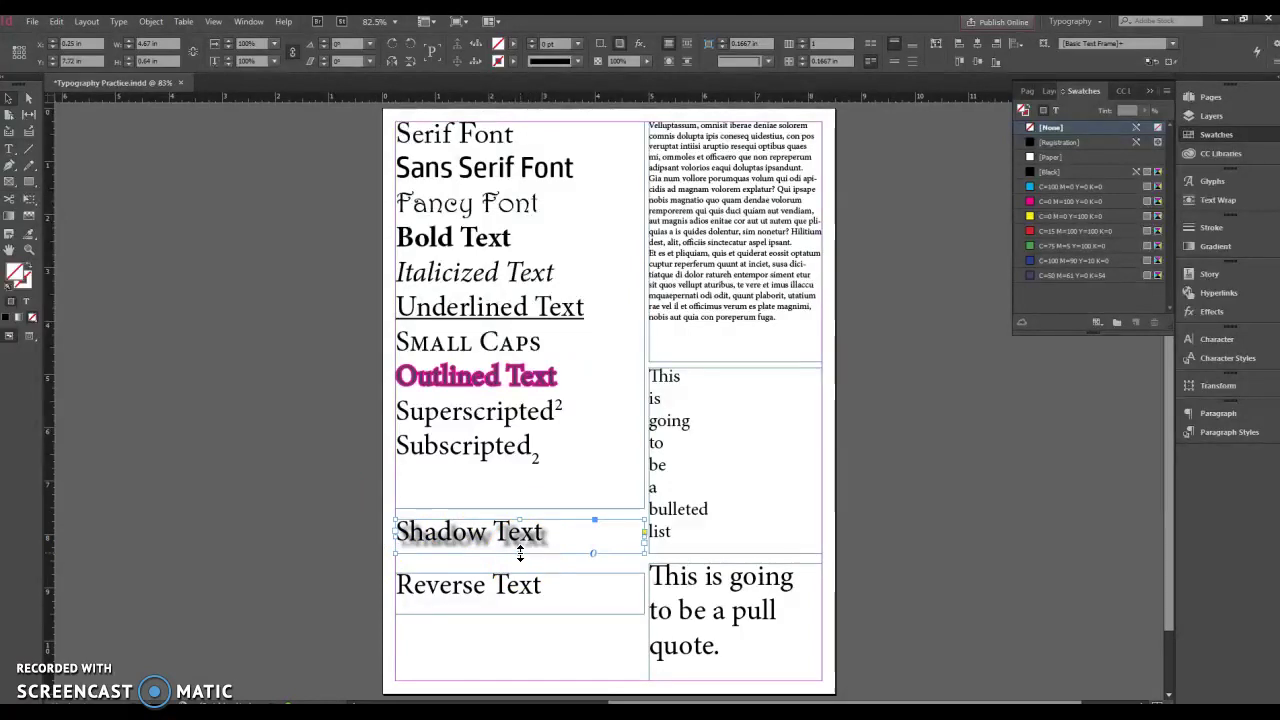
# - Draw a rectangle about 3.125 in by 0.64 in over the "Reverse Text" line and give it a black fill without a stroke
pyautogui.click(466, 614)
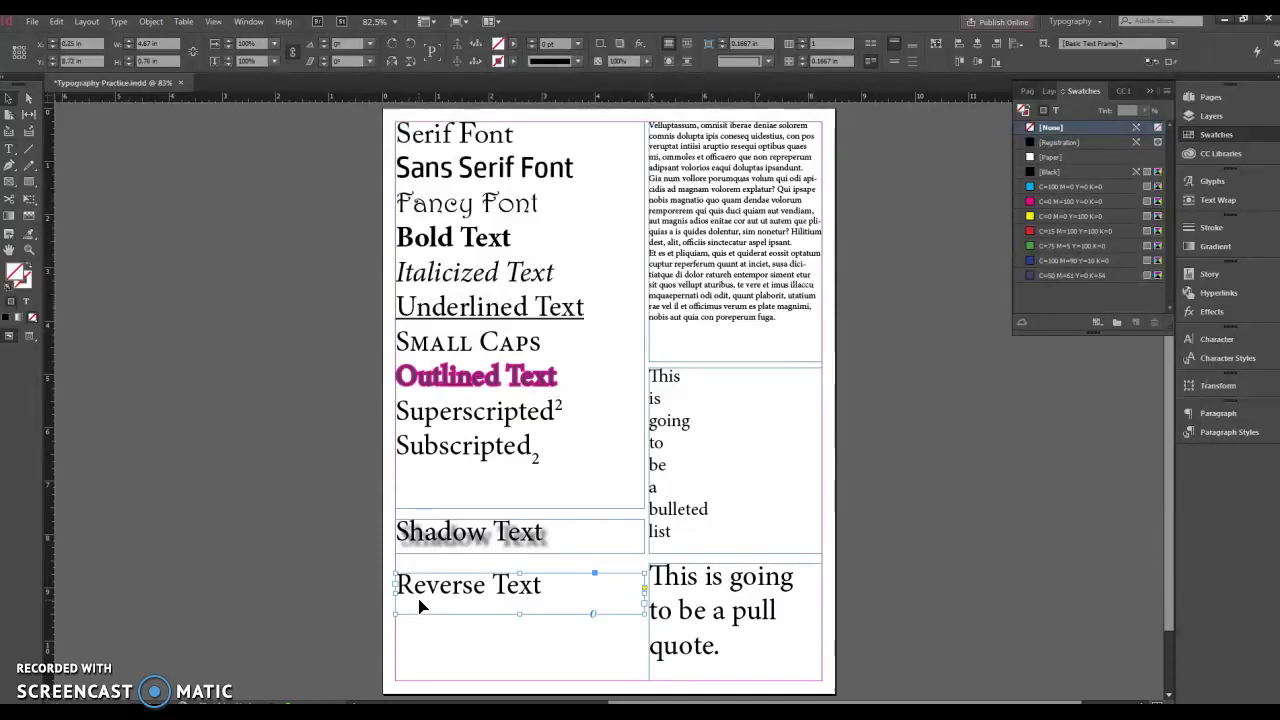
pyautogui.click(545, 592)
pyautogui.click(63, 237)
pyautogui.click(30, 182)
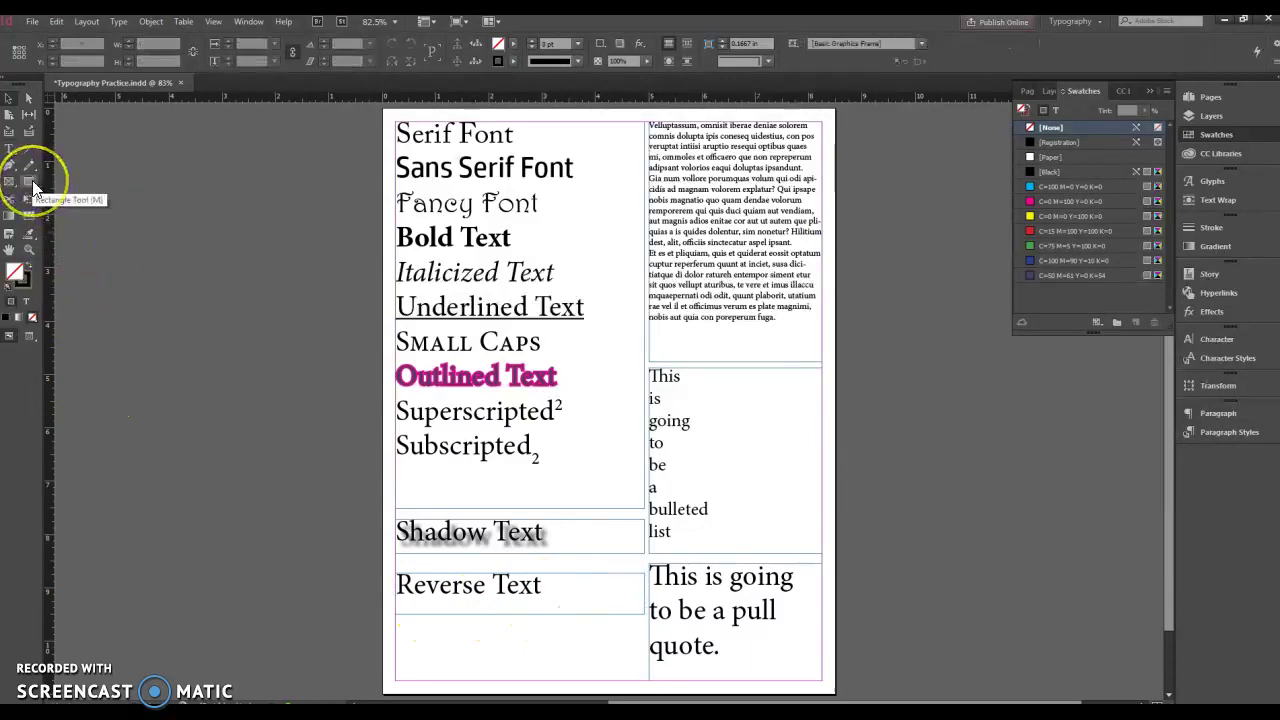
pyautogui.click(490, 682)
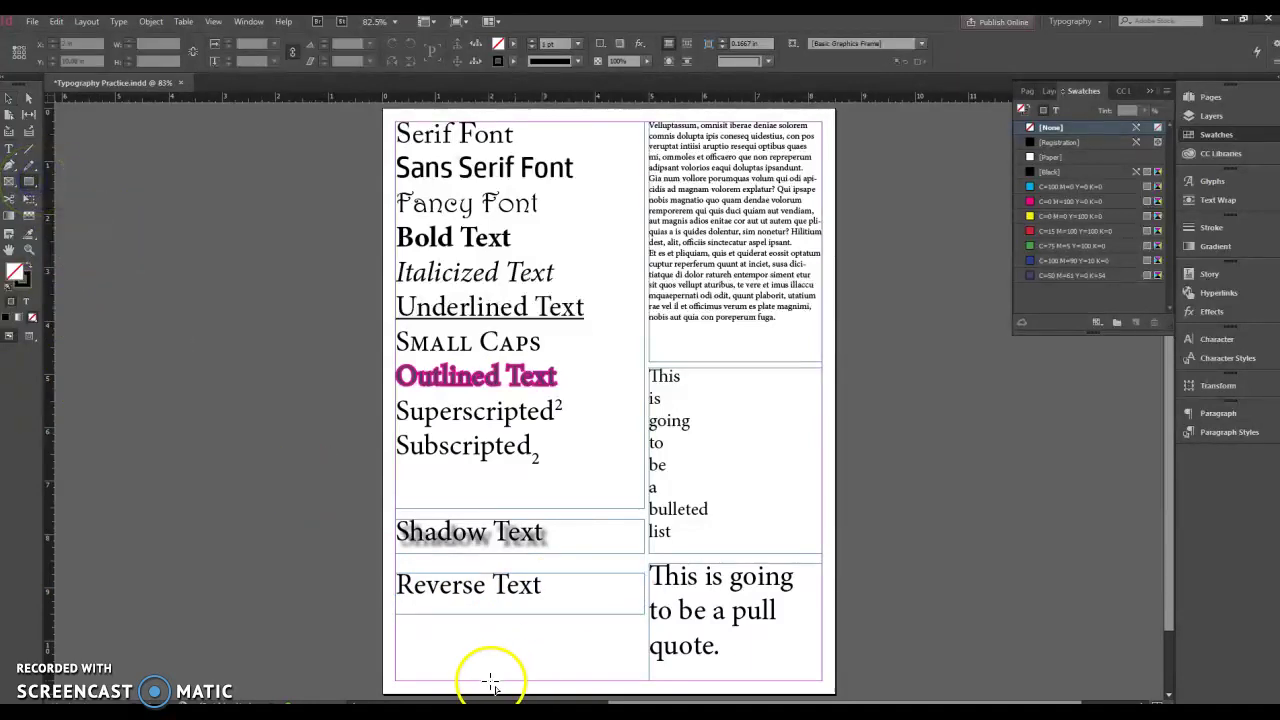
pyautogui.moveTo(396, 573); pyautogui.dragTo(562, 608)
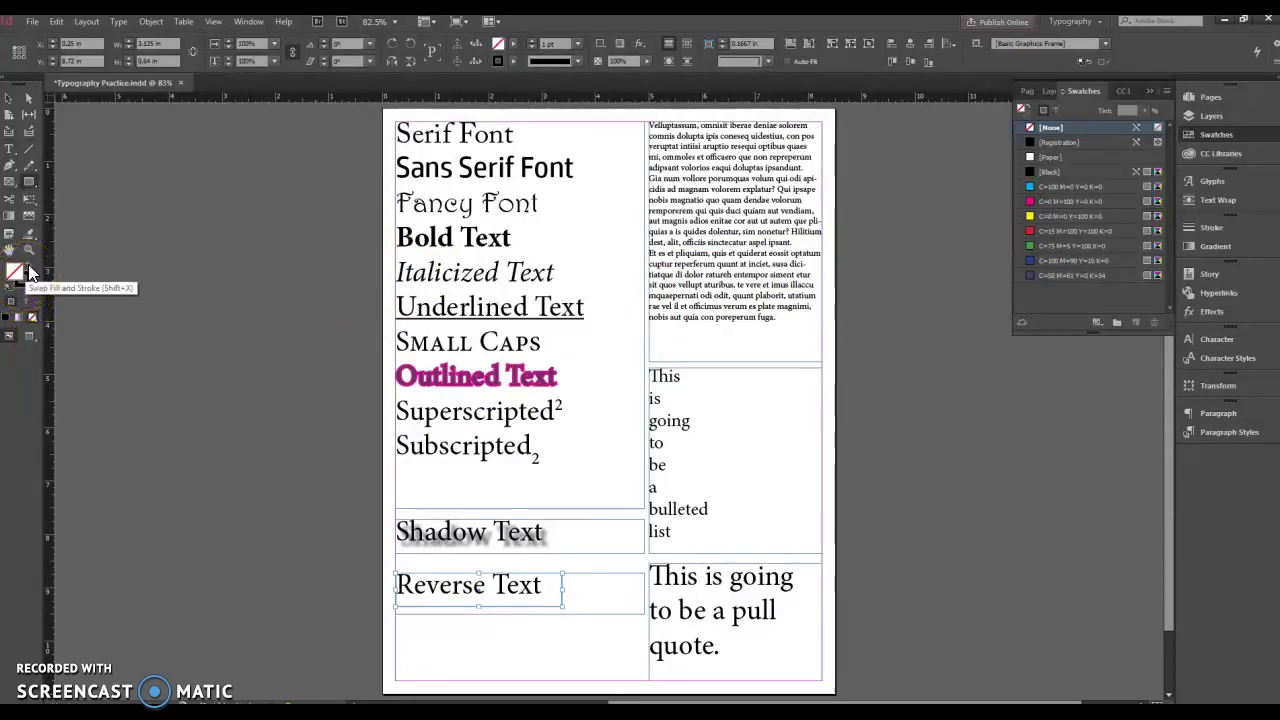
pyautogui.click(30, 271)
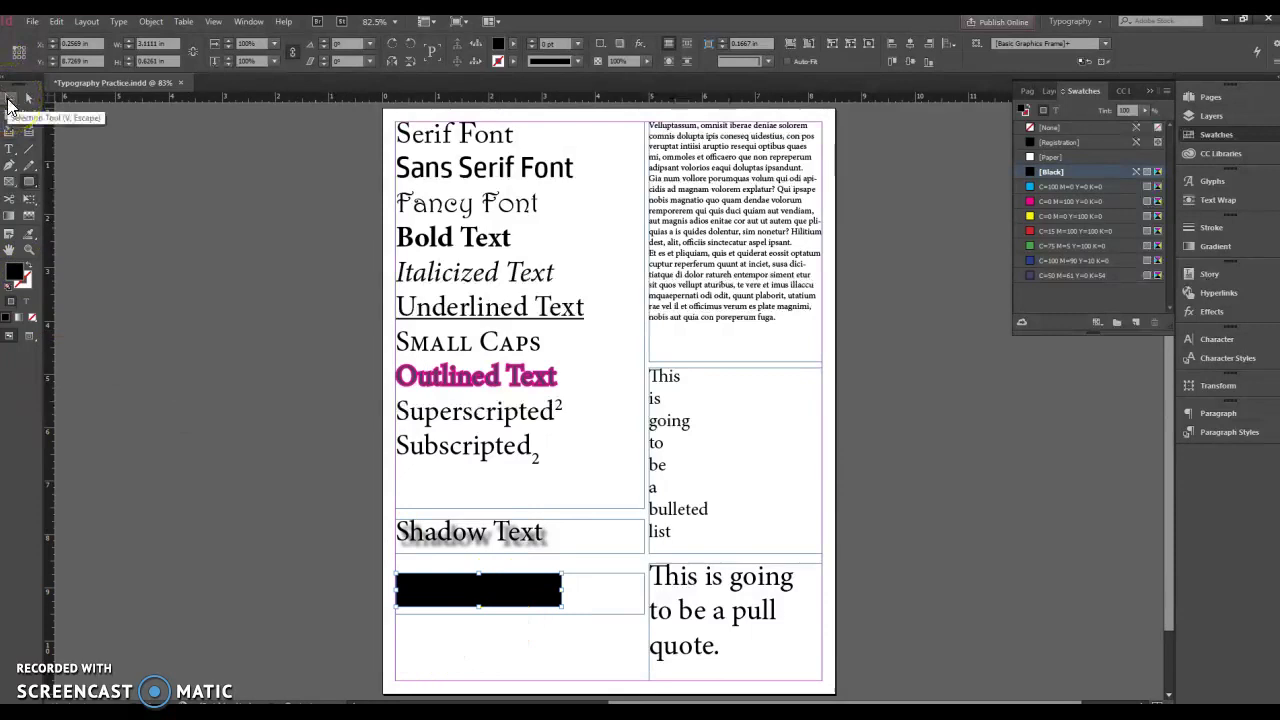
# - Send the black rectangle to the back, behind the "Reverse Text" frame
pyautogui.click(8, 100)
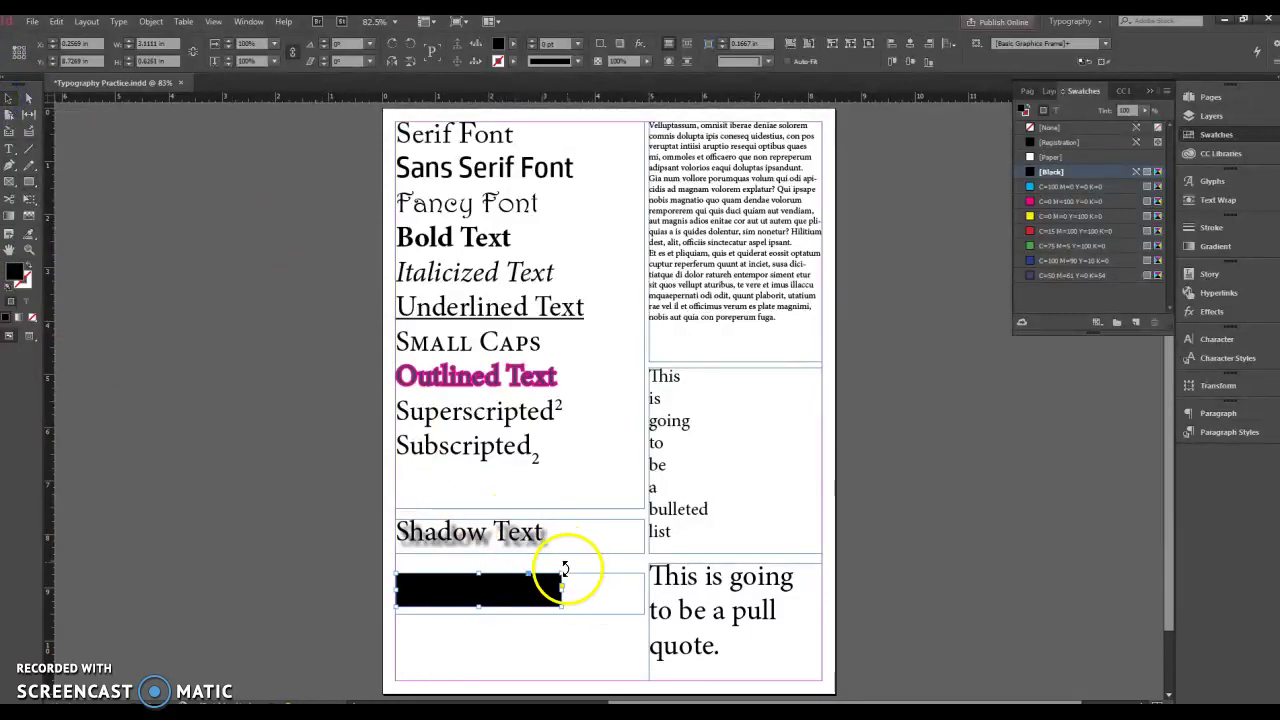
pyautogui.rightClick(510, 590)
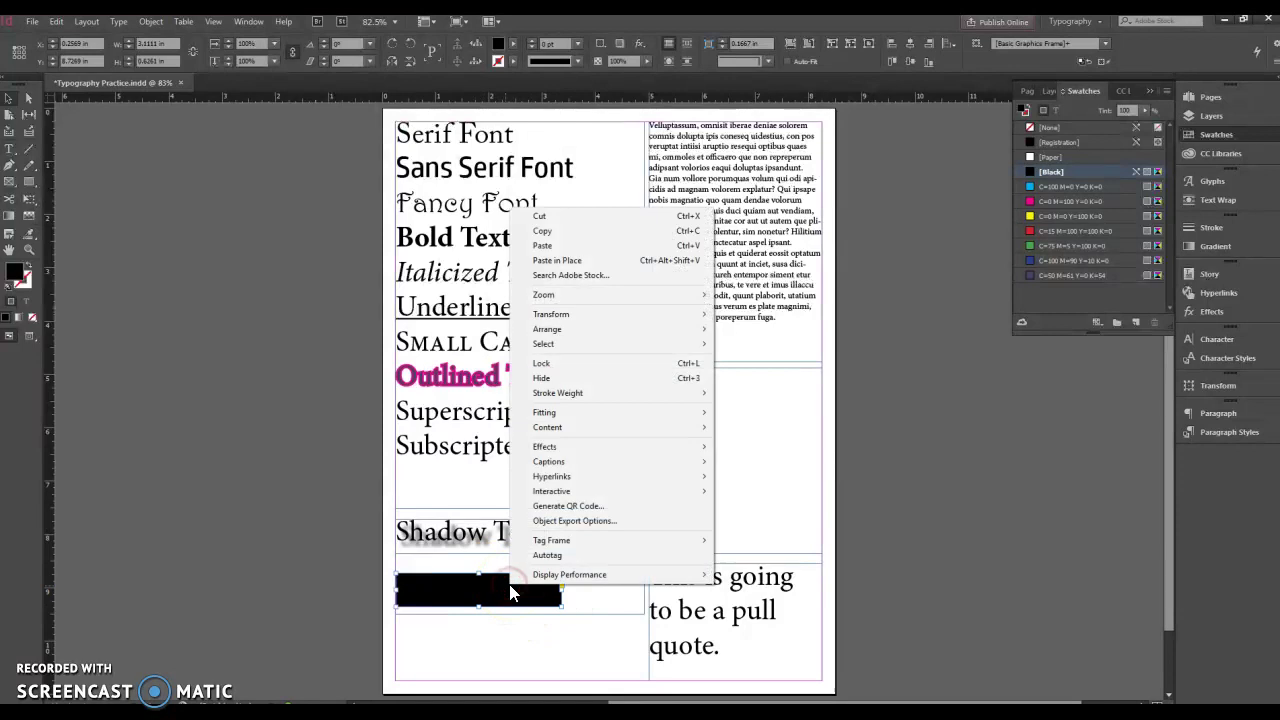
pyautogui.moveTo(585, 331)
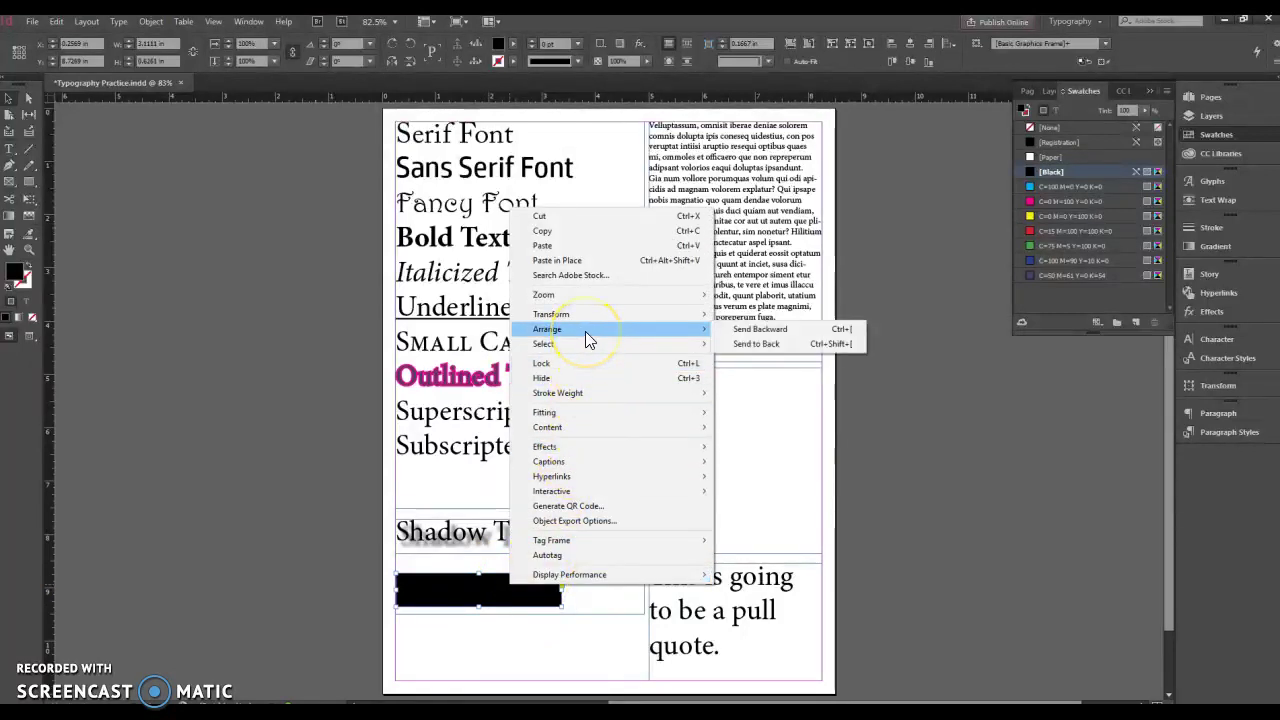
pyautogui.click(735, 345)
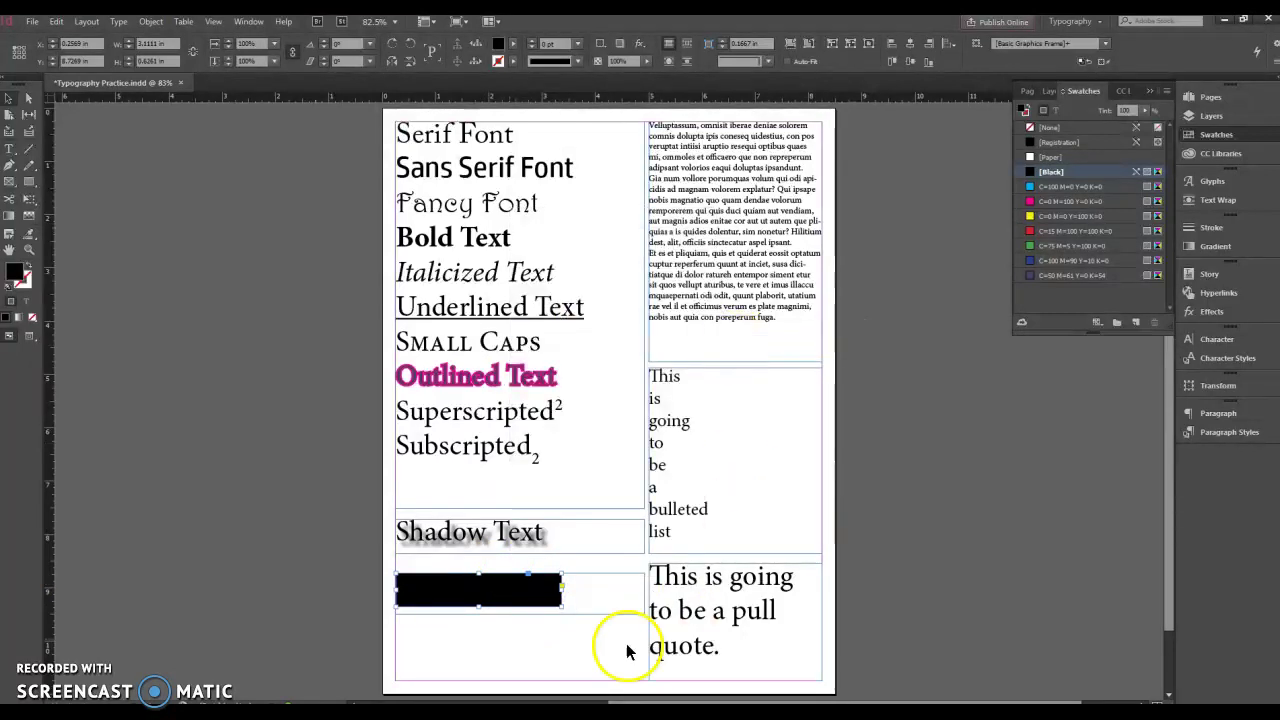
# - Fill the "Reverse Text" characters with the [Paper] swatch and deselect them
pyautogui.doubleClick(588, 596)
pyautogui.moveTo(591, 592); pyautogui.dragTo(386, 571)
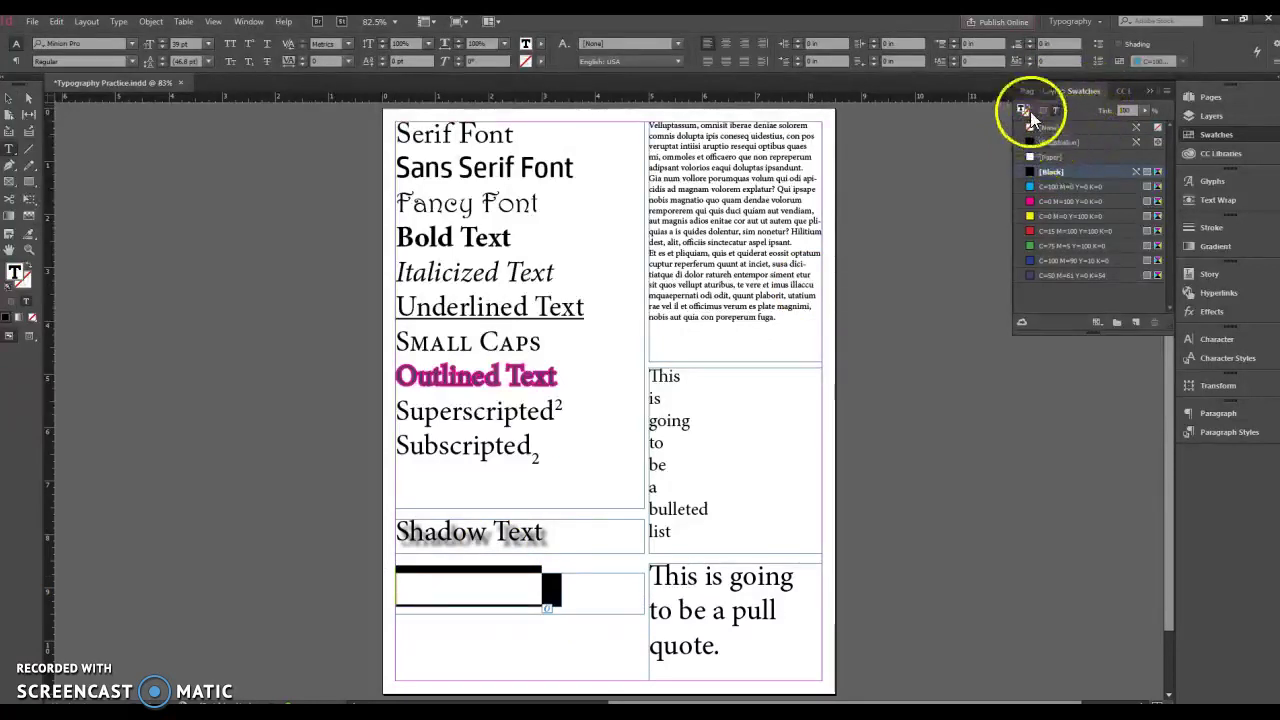
pyautogui.click(1037, 158)
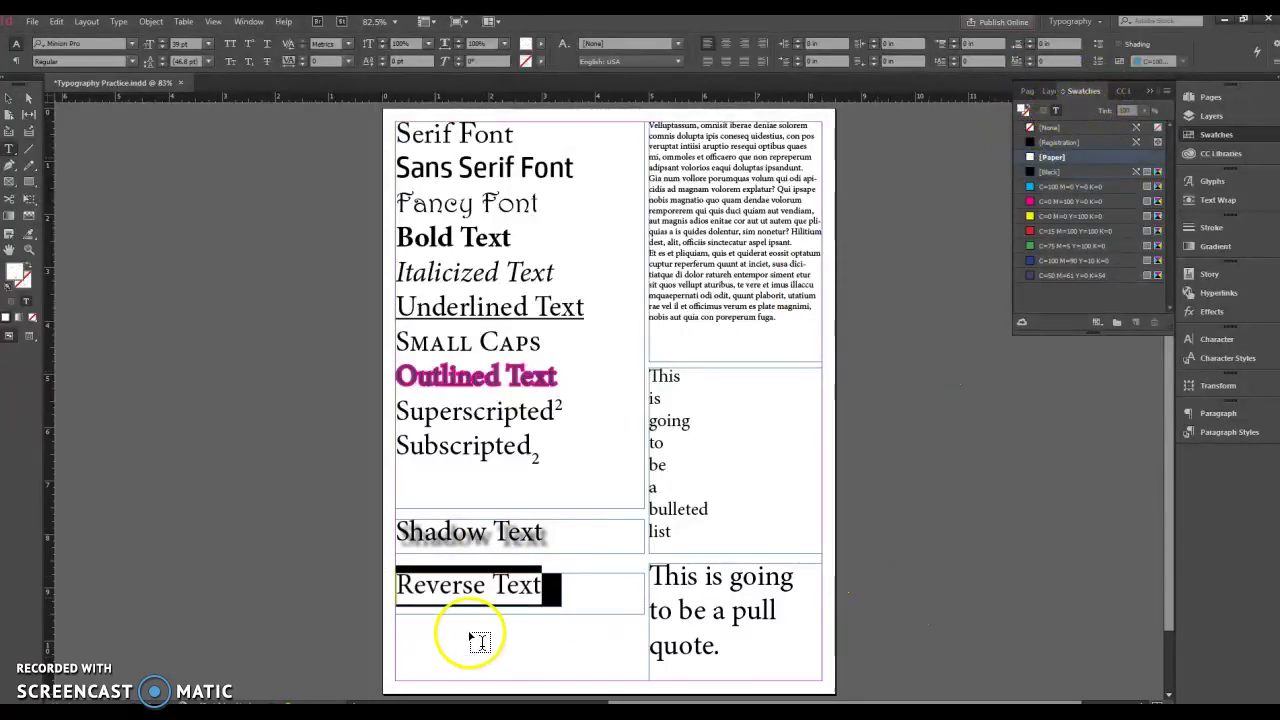
pyautogui.click(286, 557)
# - Nudge the "Reverse Text" frame down and right to about X 0.29 in, Y 8.79 in, centring the words on the black rectangle
pyautogui.click(8, 97)
pyautogui.click(596, 613)
pyautogui.press('Down')
pyautogui.press('Down')
pyautogui.press('Down')
pyautogui.press('Down')
pyautogui.press('Down')
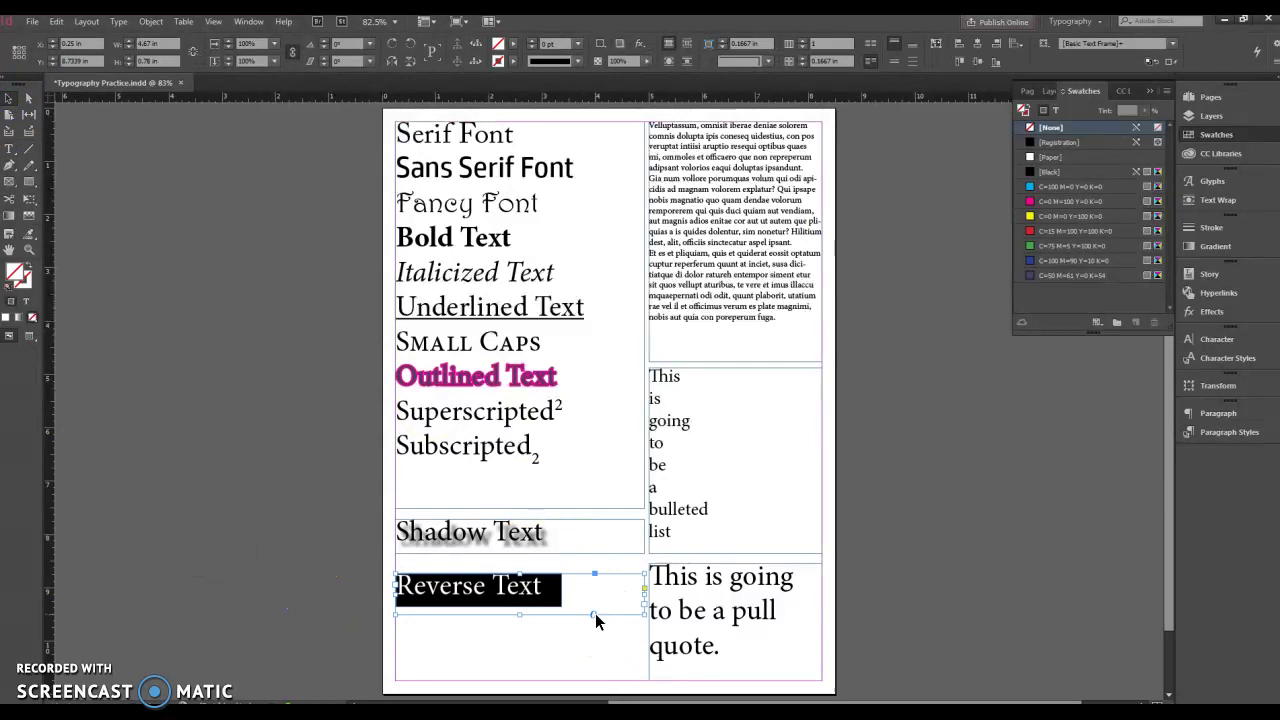
pyautogui.press('Right')
pyautogui.press('Right')
pyautogui.press('Right')
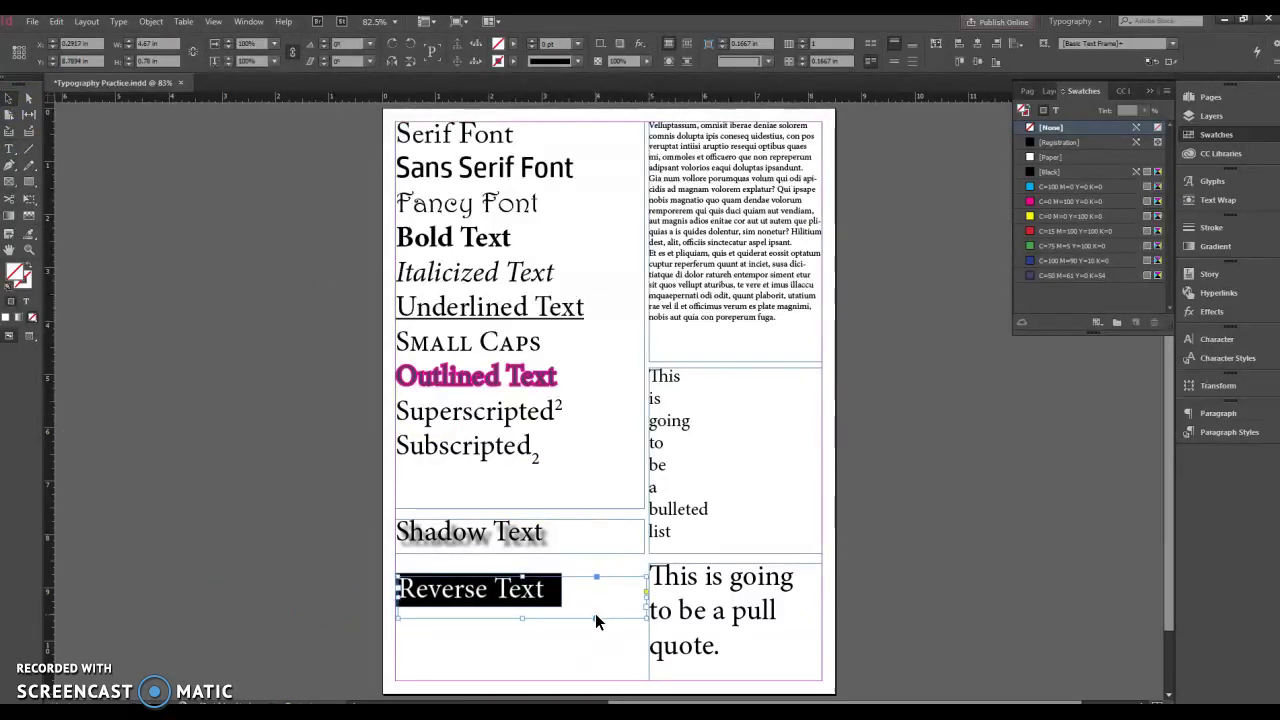
pyautogui.click(286, 535)
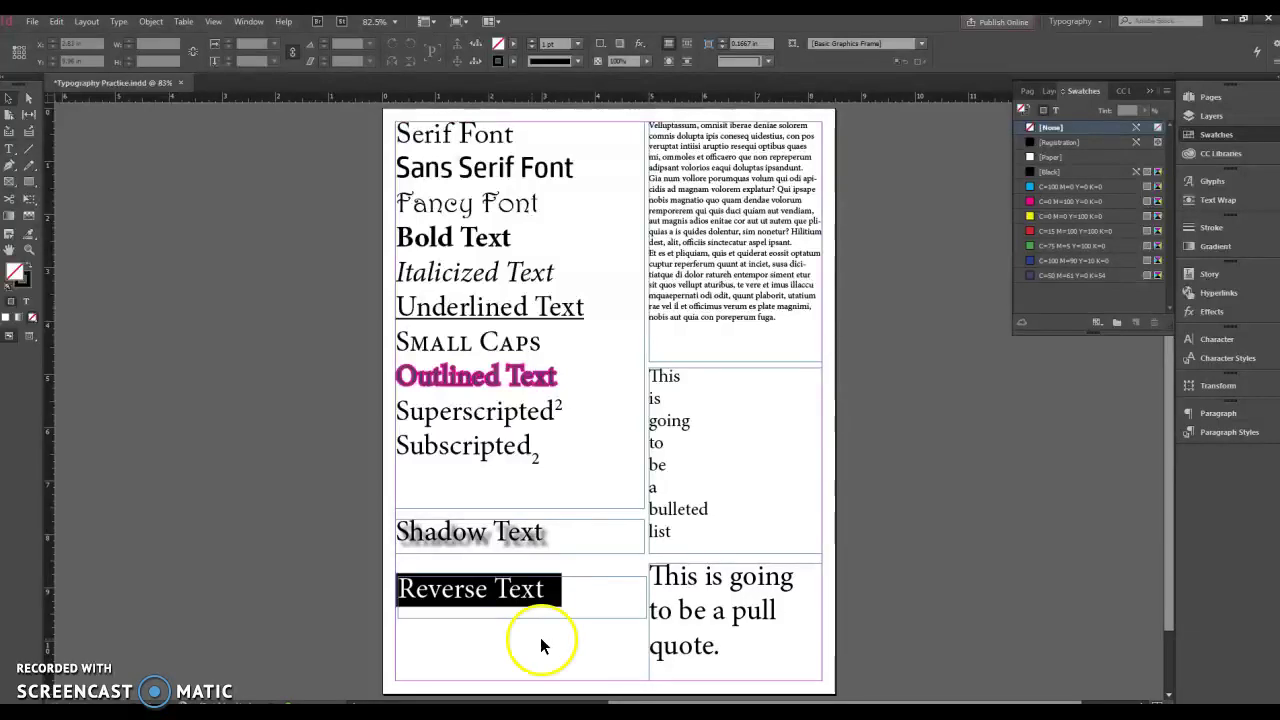
# - Insert an opening quotation mark before "This" at the start of the pull quote text
pyautogui.doubleClick(659, 577)
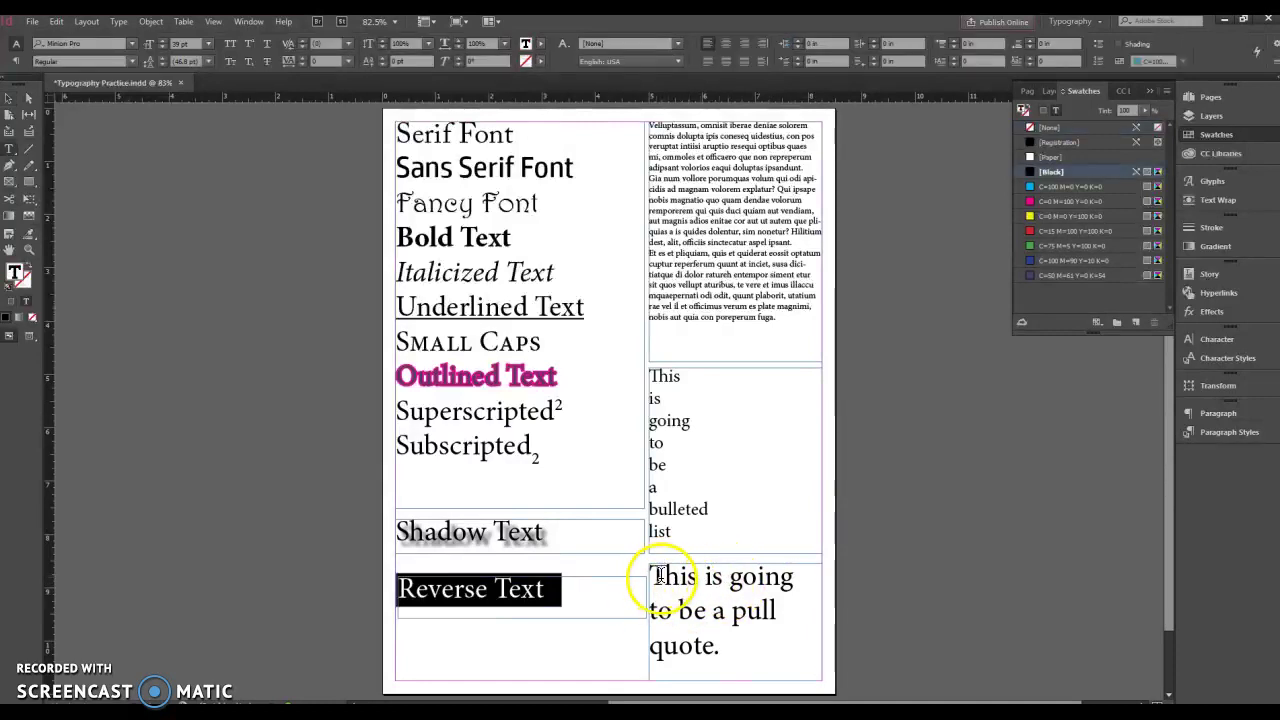
pyautogui.press('Left')
pyautogui.press('Right')
pyautogui.press('Right')
pyautogui.press('Right')
pyautogui.press('Down')
pyautogui.press('Right')
pyautogui.press('Right')
pyautogui.press('Right')
pyautogui.press('Right')
pyautogui.press('Right')
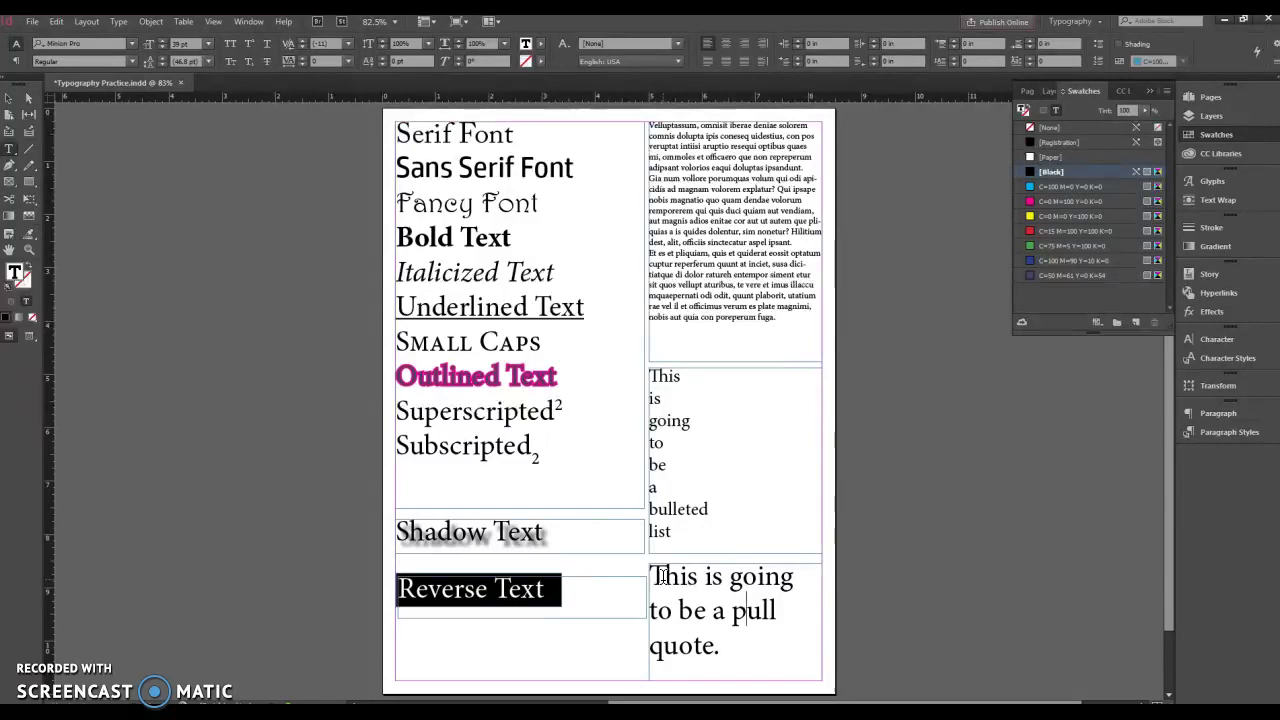
pyautogui.press('Left')
pyautogui.press('Left')
pyautogui.press('Left')
pyautogui.press('Left')
pyautogui.press('Left')
pyautogui.press('Left')
pyautogui.press('Up')
pyautogui.press('Left')
pyautogui.press('Left')
pyautogui.write('"')
# - Insert a closing quotation mark after the period at the end of the pull quote
pyautogui.press('Down')
pyautogui.press('Right')
pyautogui.press('Right')
pyautogui.press('Right')
pyautogui.press('Right')
pyautogui.press('Down')
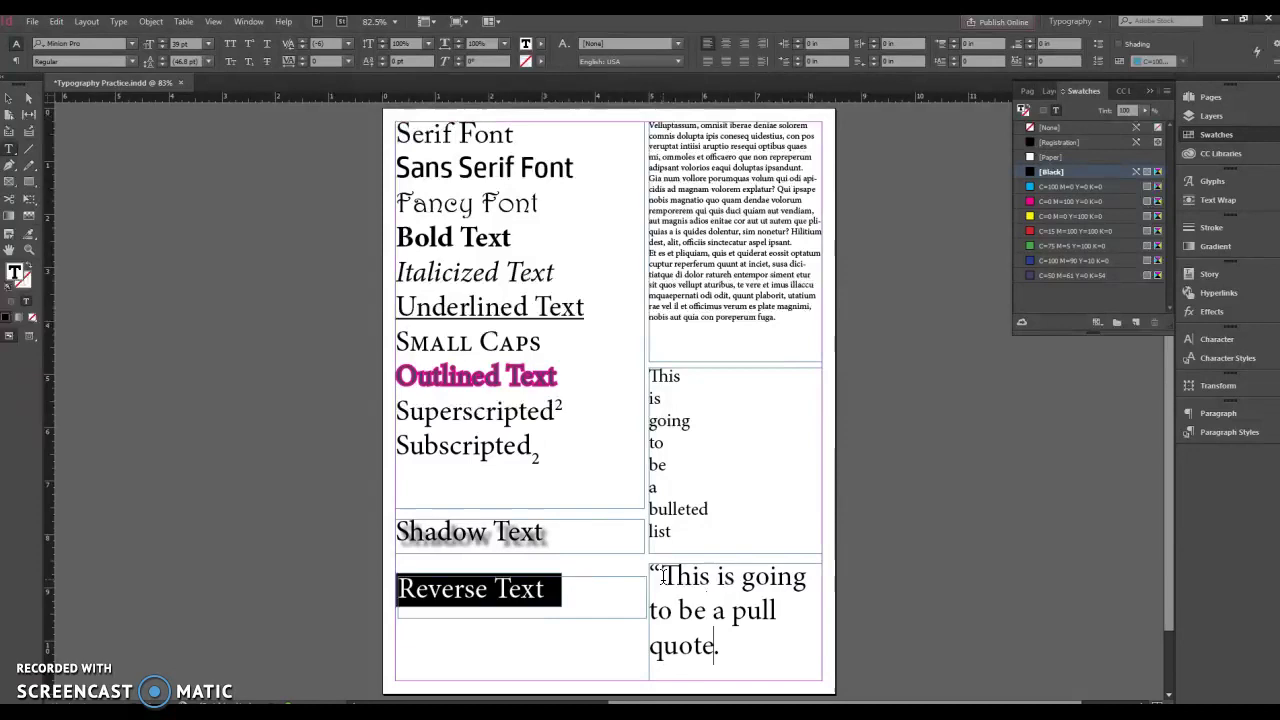
pyautogui.press('Right')
pyautogui.write('"')
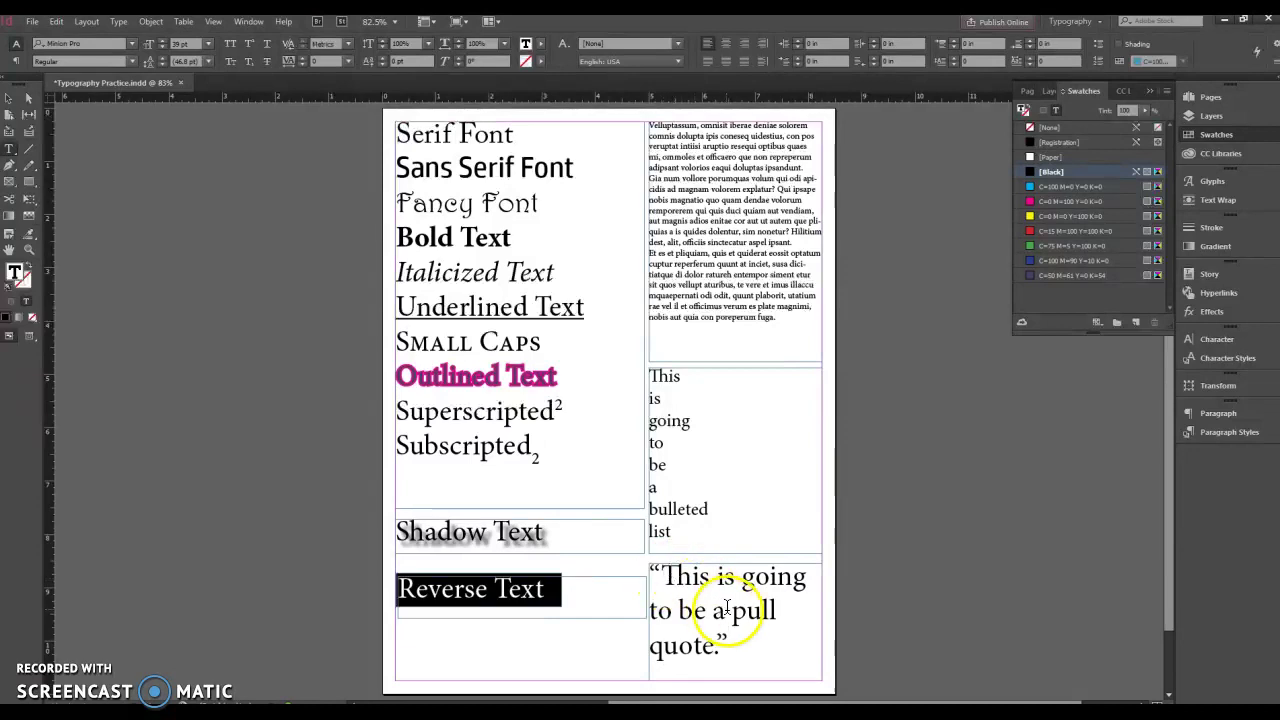
# - Centre-align the pull quote paragraph "This is going to be a pull quote." and deselect it
pyautogui.moveTo(731, 645); pyautogui.dragTo(648, 572)
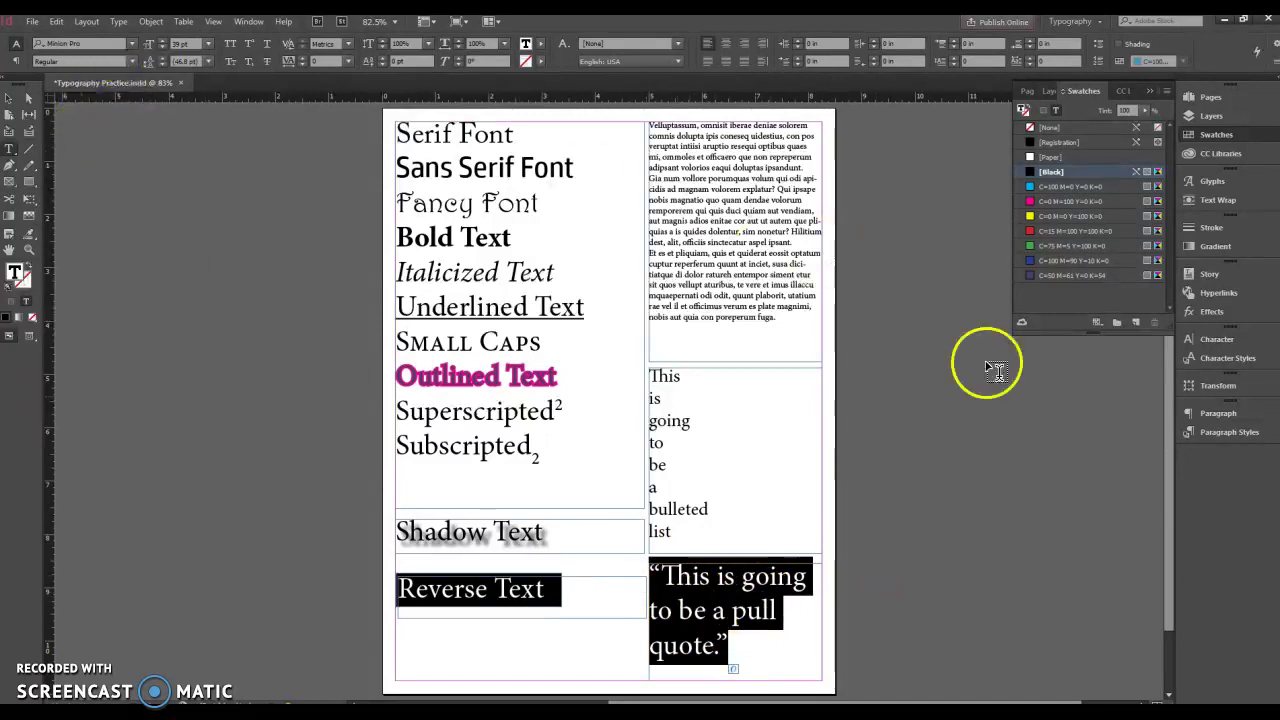
pyautogui.click(1196, 418)
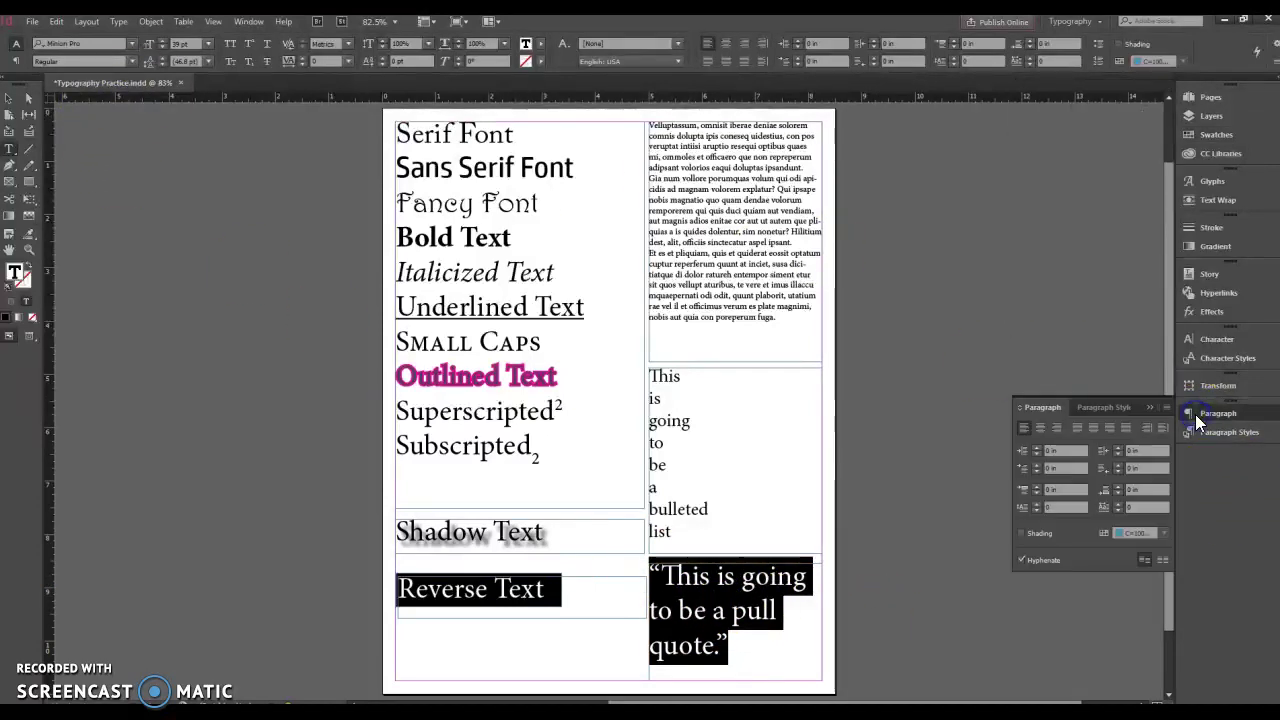
pyautogui.click(14, 61)
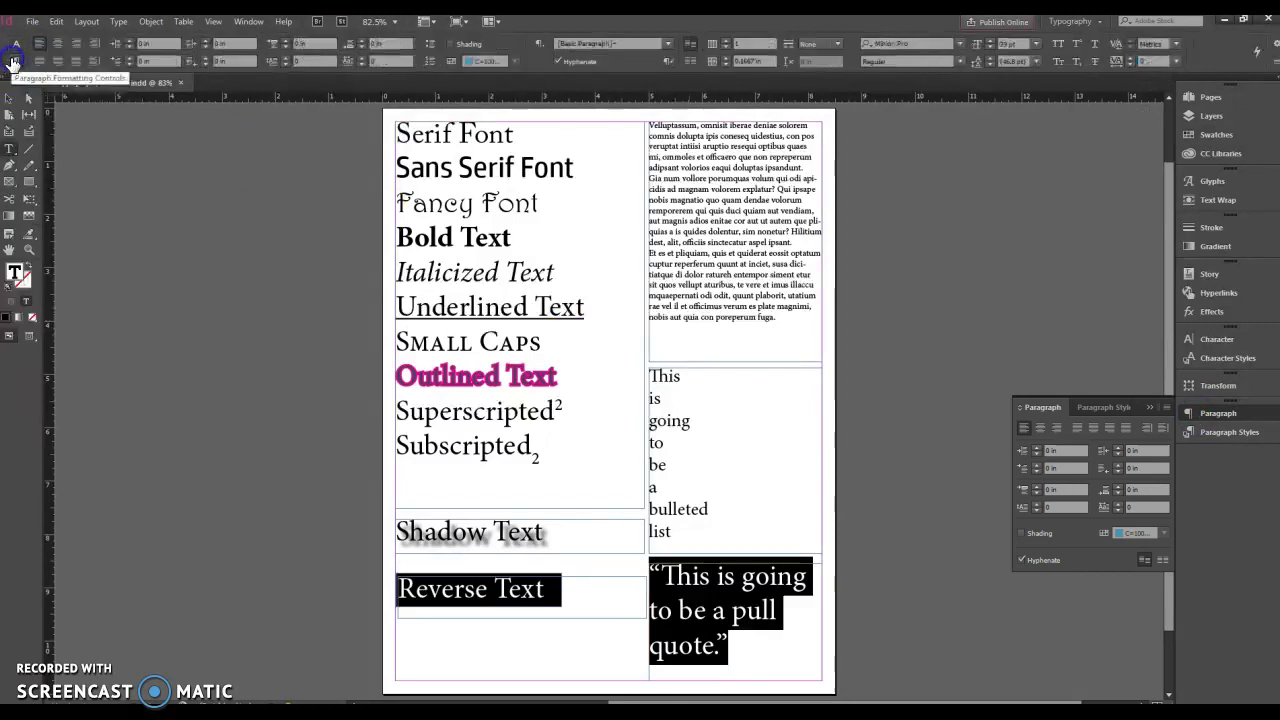
pyautogui.click(12, 63)
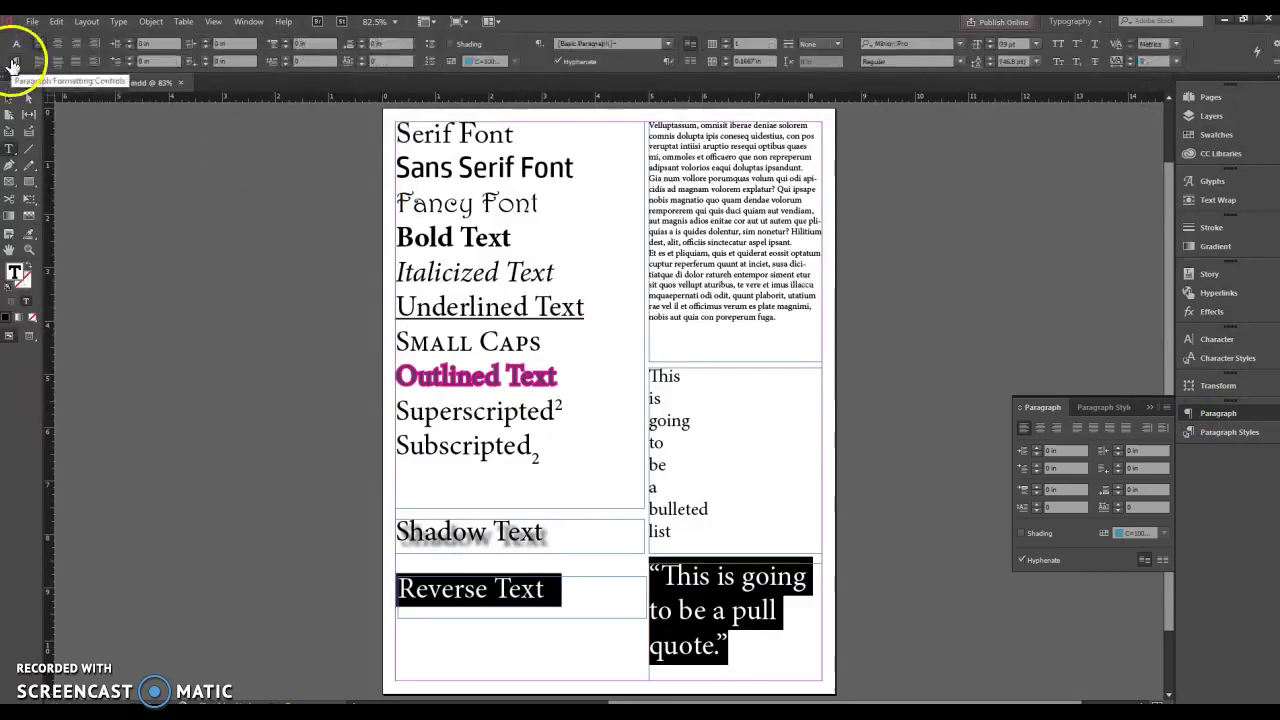
pyautogui.click(1044, 432)
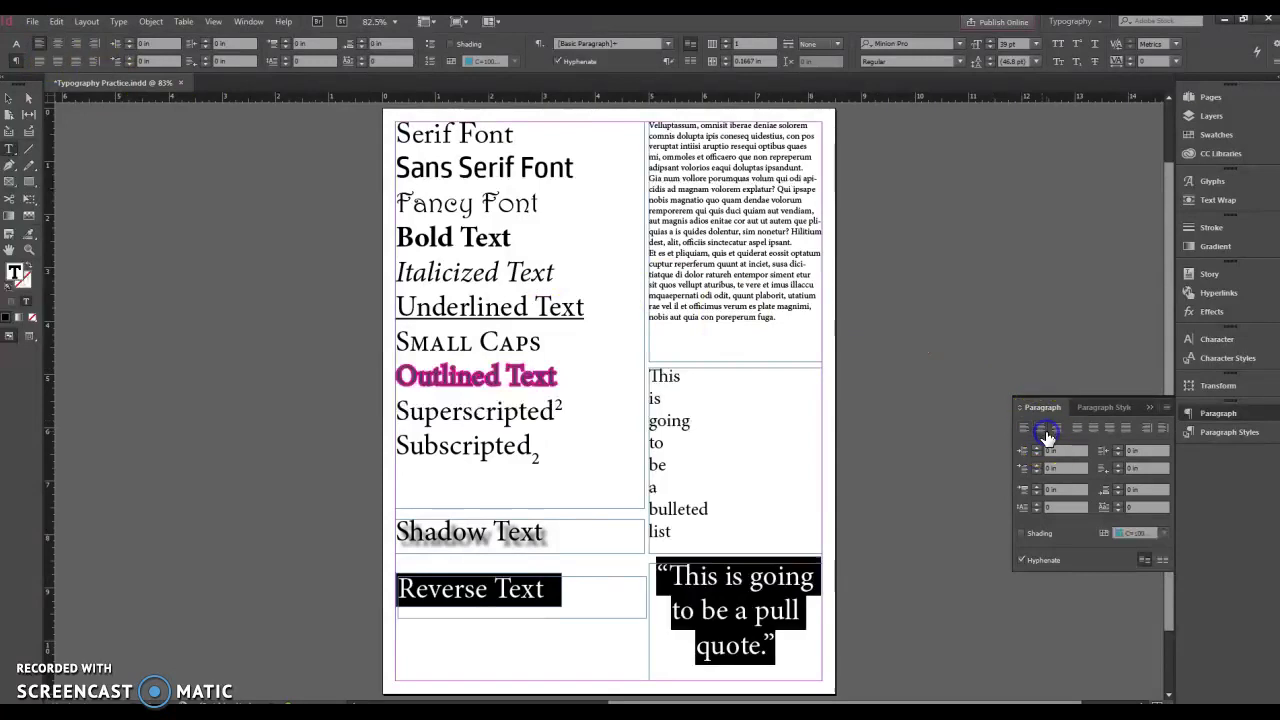
pyautogui.click(920, 594)
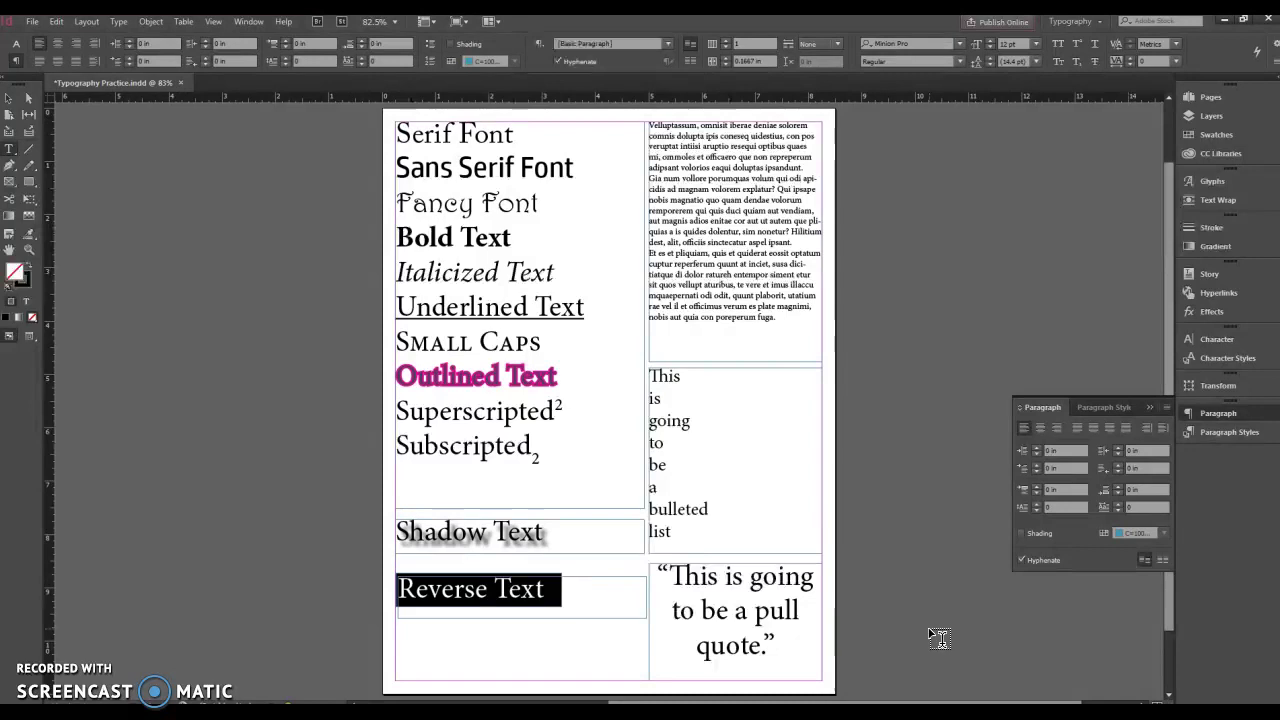
# - Apply bullets to all eight one-word lines of the "This is going to be a bulleted list" text
pyautogui.click(656, 374)
pyautogui.moveTo(656, 374); pyautogui.dragTo(717, 528)
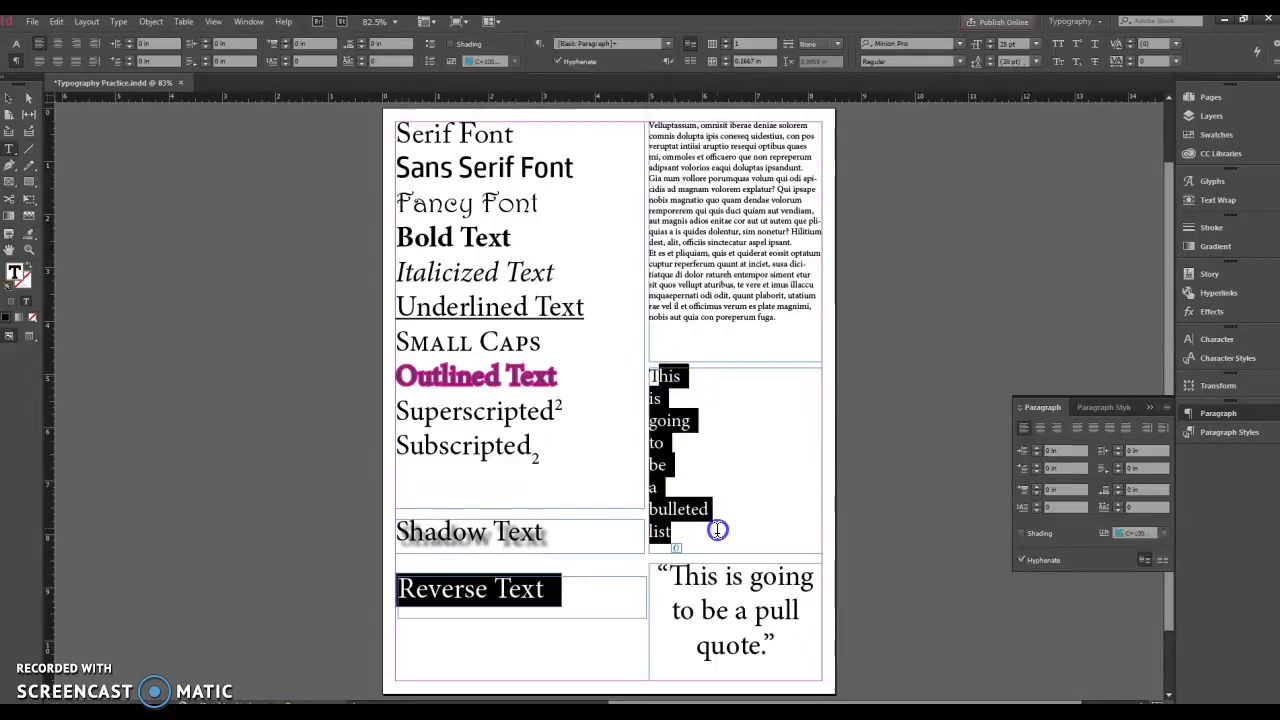
pyautogui.click(717, 528)
pyautogui.click(652, 374)
pyautogui.moveTo(652, 374); pyautogui.dragTo(708, 532)
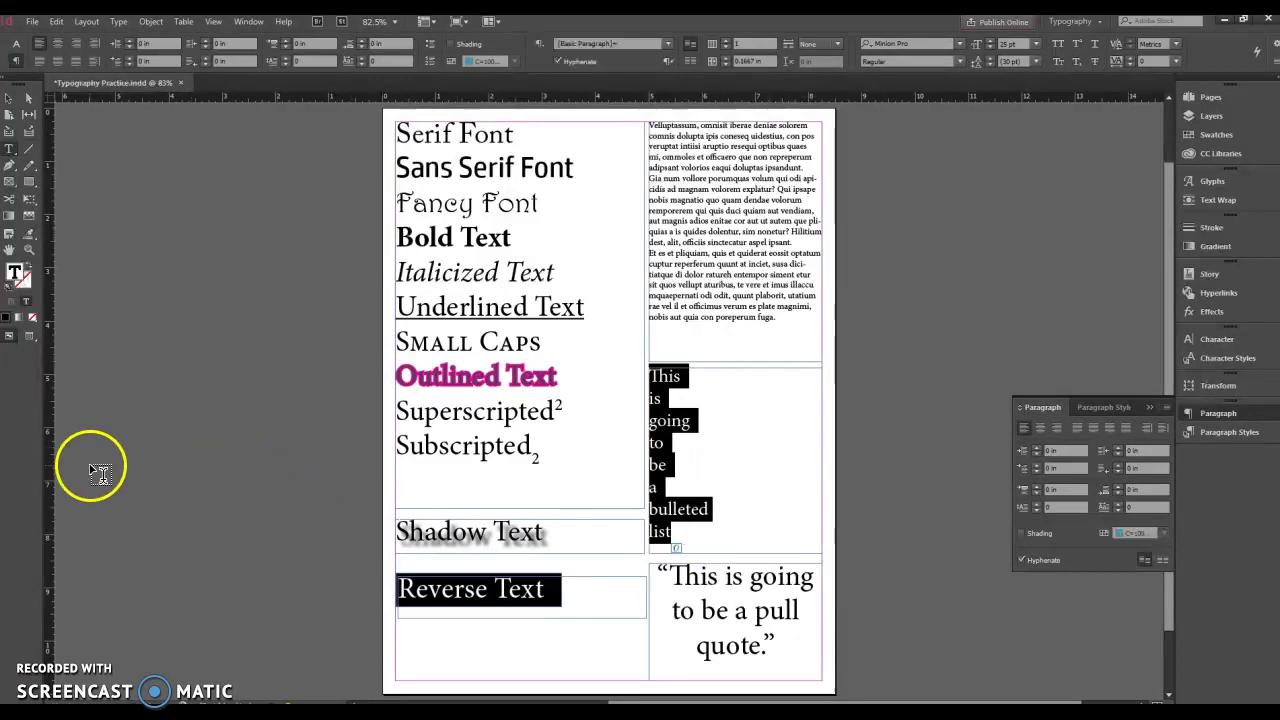
pyautogui.click(119, 22)
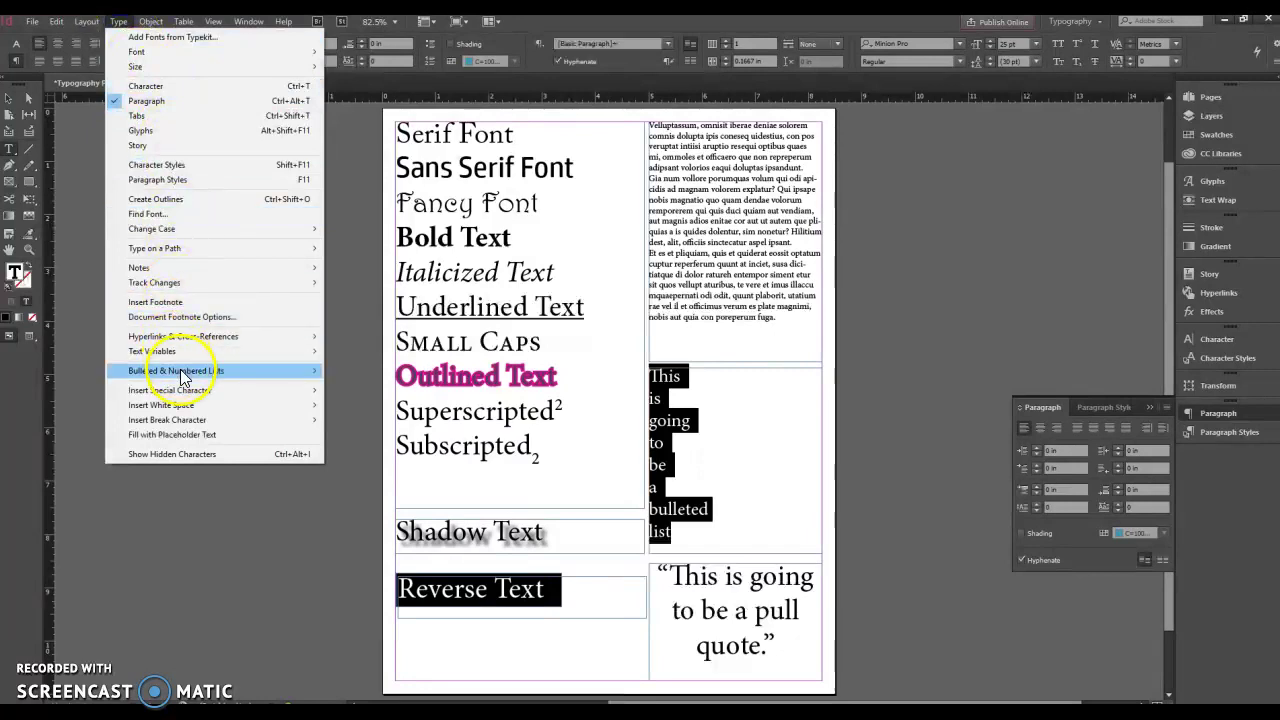
pyautogui.moveTo(214, 371)
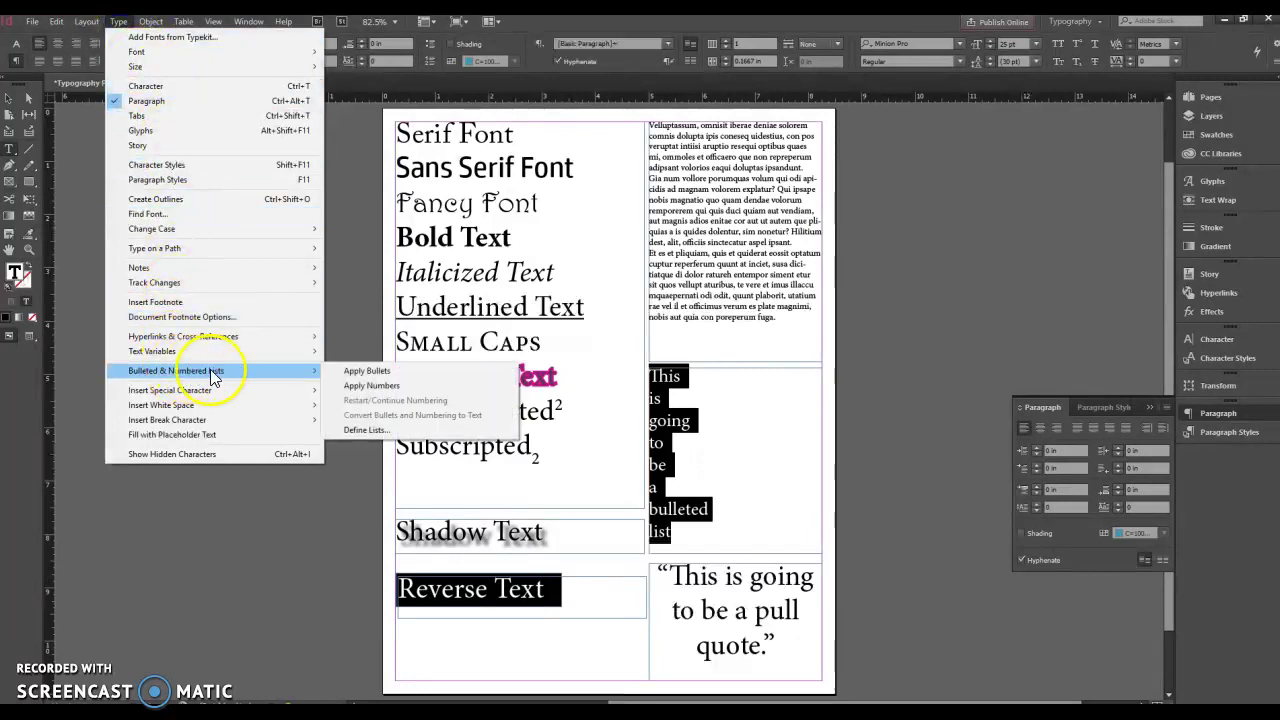
pyautogui.click(435, 376)
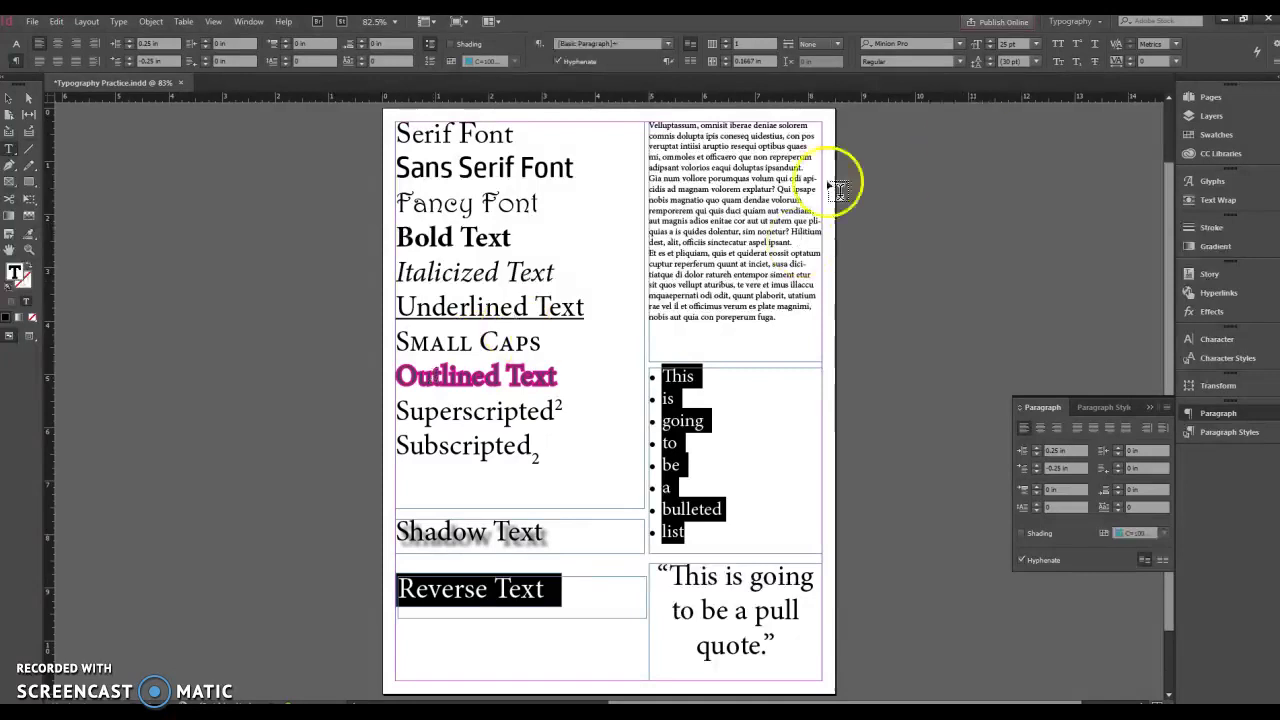
# - Give the first placeholder-text paragraph a drop cap three lines tall and one character wide, on its initial "V"
pyautogui.click(667, 127)
pyautogui.click(657, 129)
pyautogui.click(662, 140)
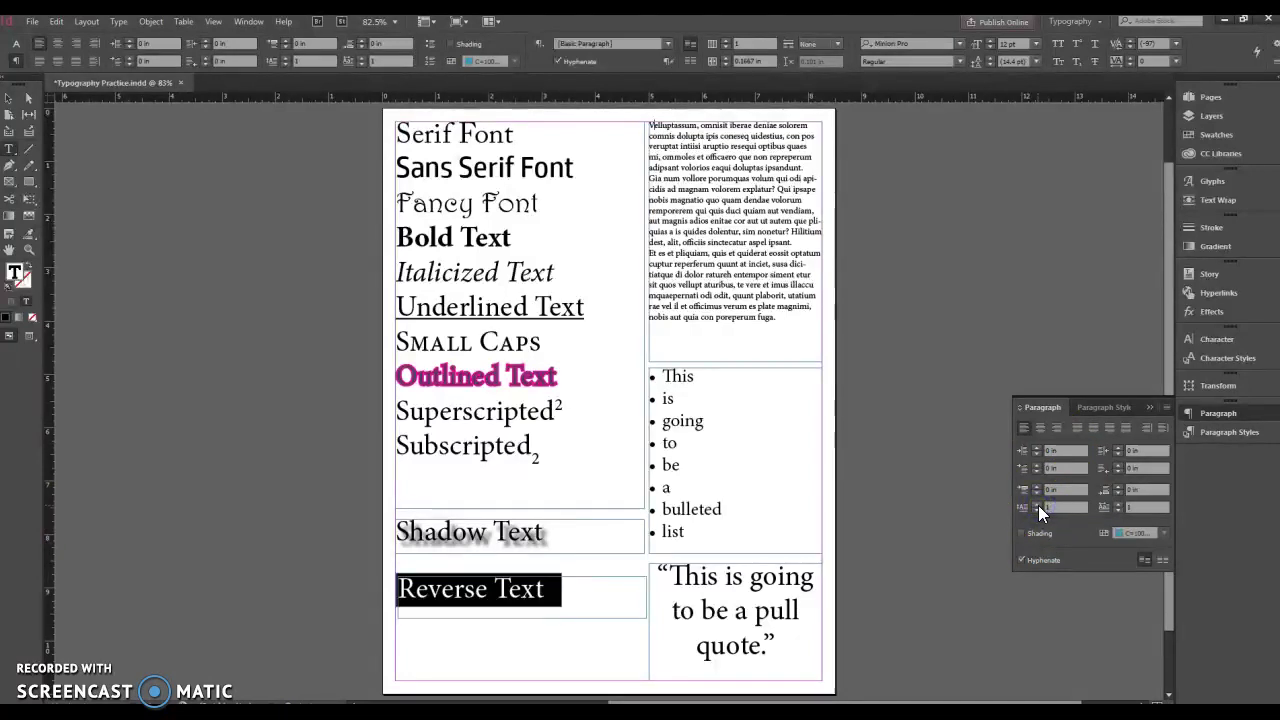
pyautogui.click(651, 127)
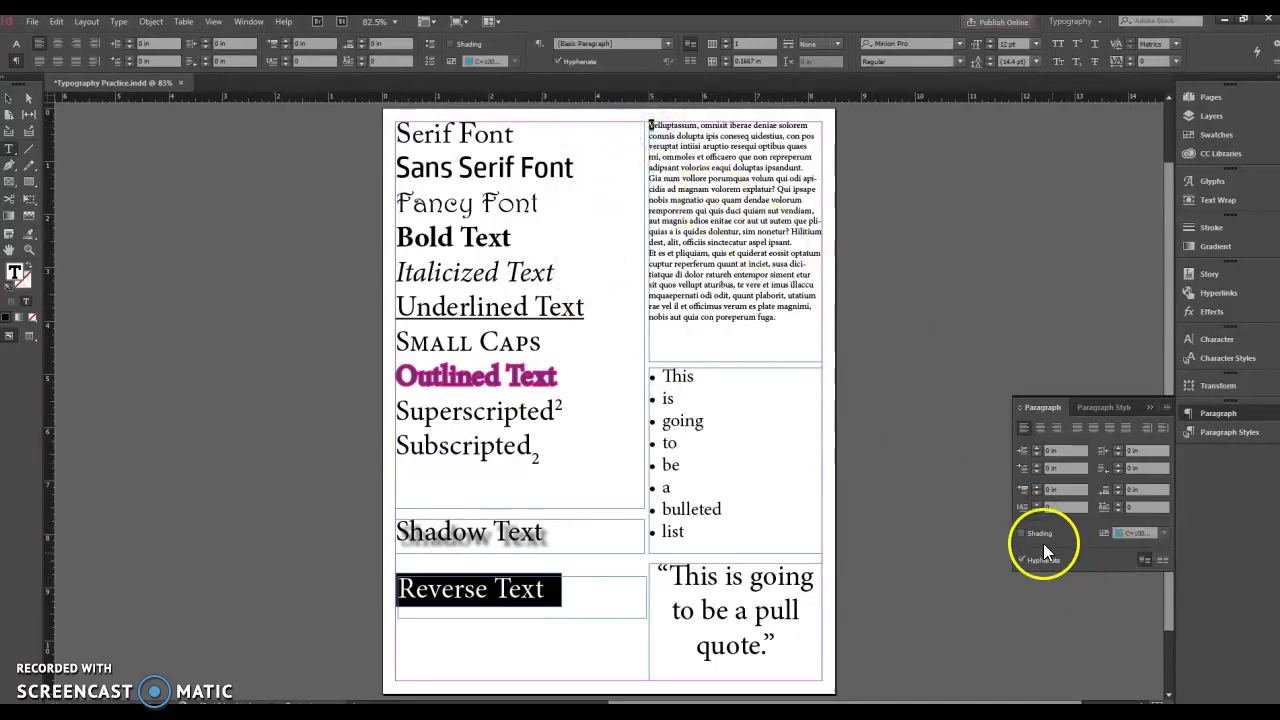
pyautogui.click(1036, 505)
pyautogui.click(1036, 506)
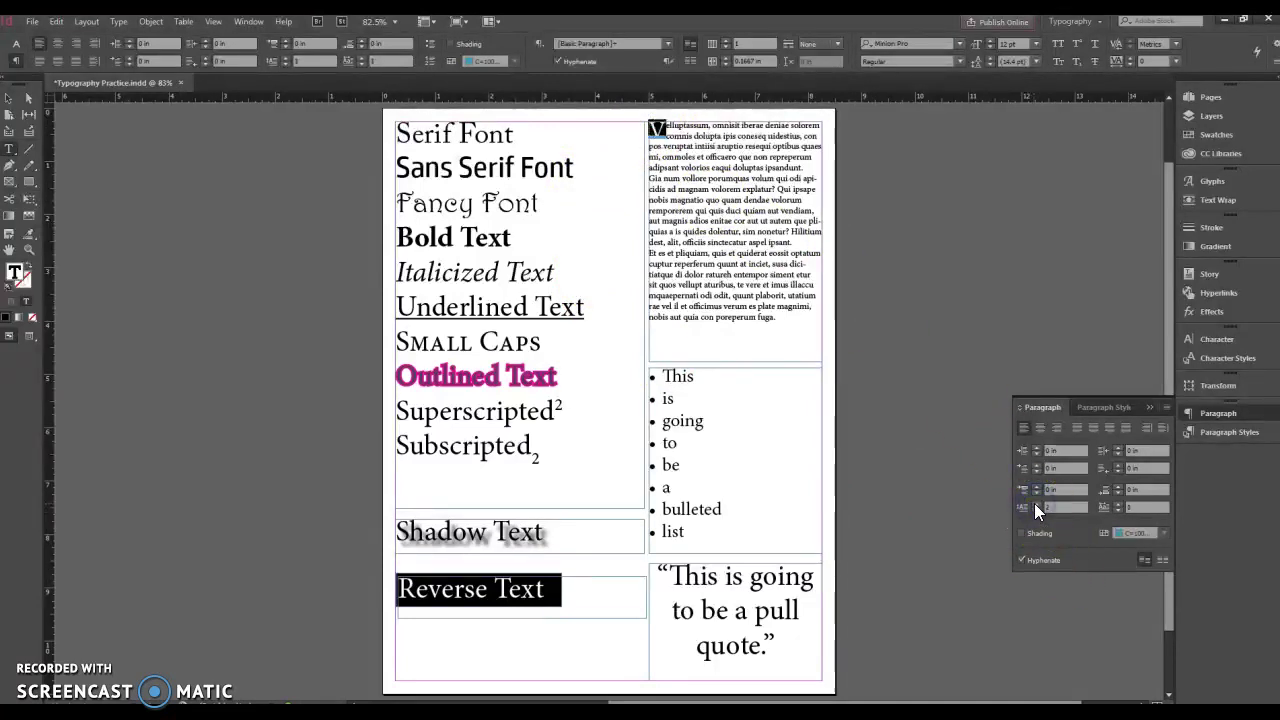
pyautogui.click(1036, 505)
pyautogui.click(1125, 513)
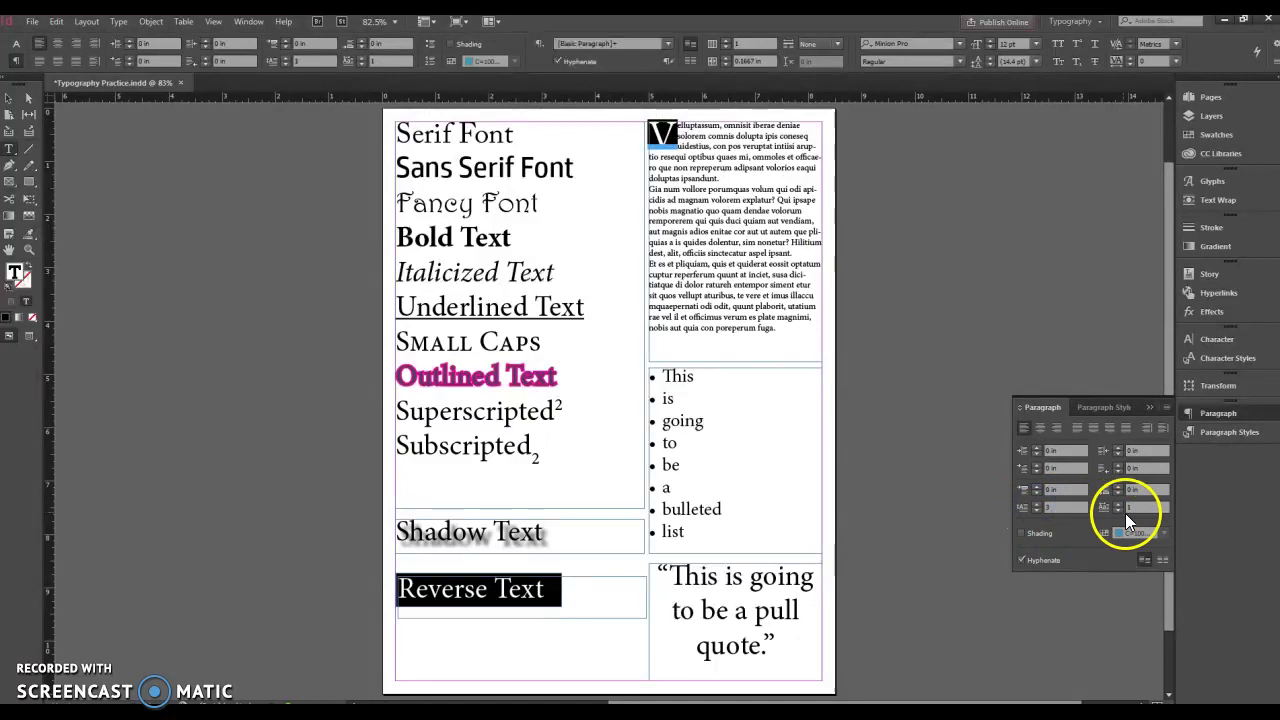
# - Try extending the drop cap to more than one character and restore it to one character
pyautogui.click(1120, 504)
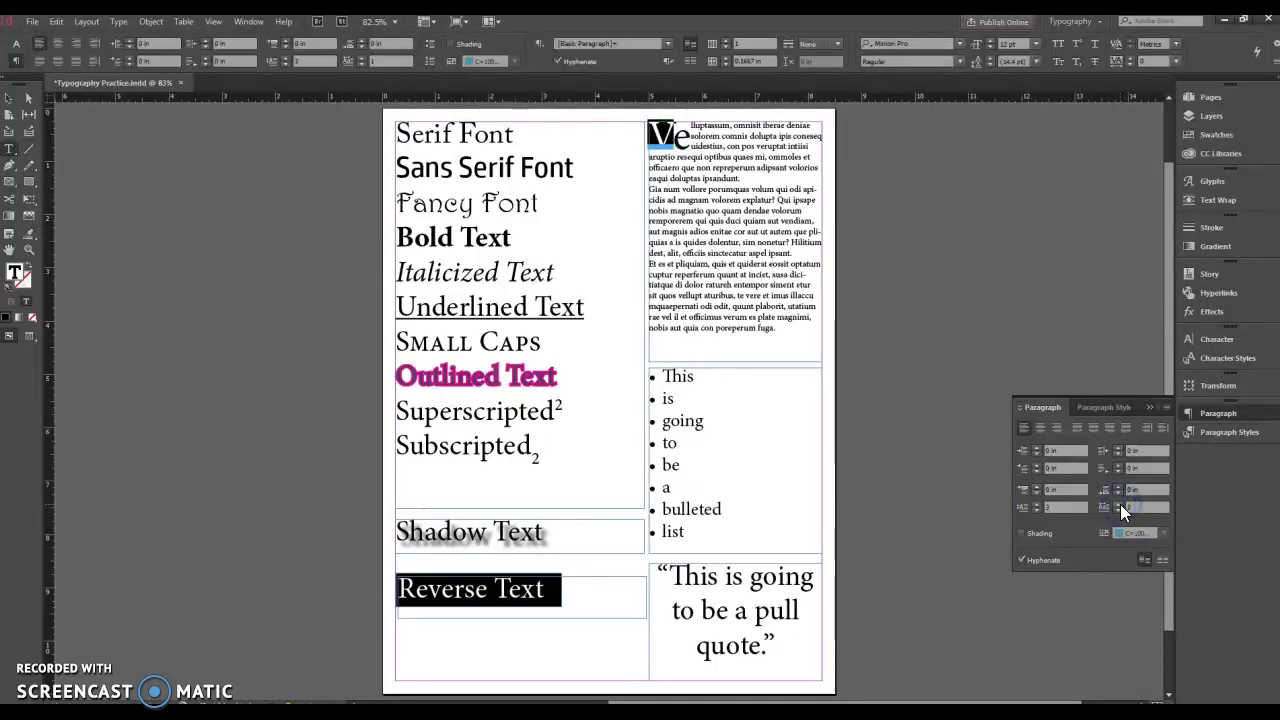
pyautogui.click(1120, 504)
pyautogui.click(1119, 512)
pyautogui.click(1119, 512)
# - Set the drop cap "V" to a height of four lines and deselect the text
pyautogui.click(1034, 505)
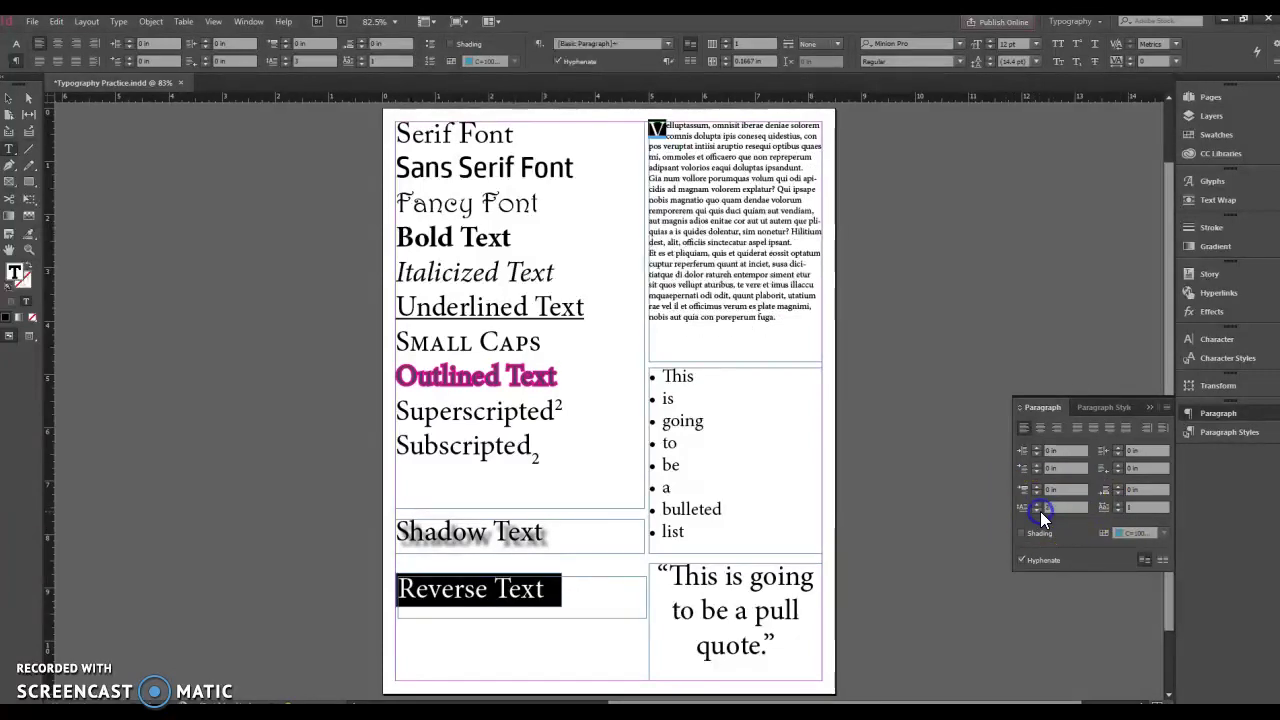
pyautogui.click(1038, 504)
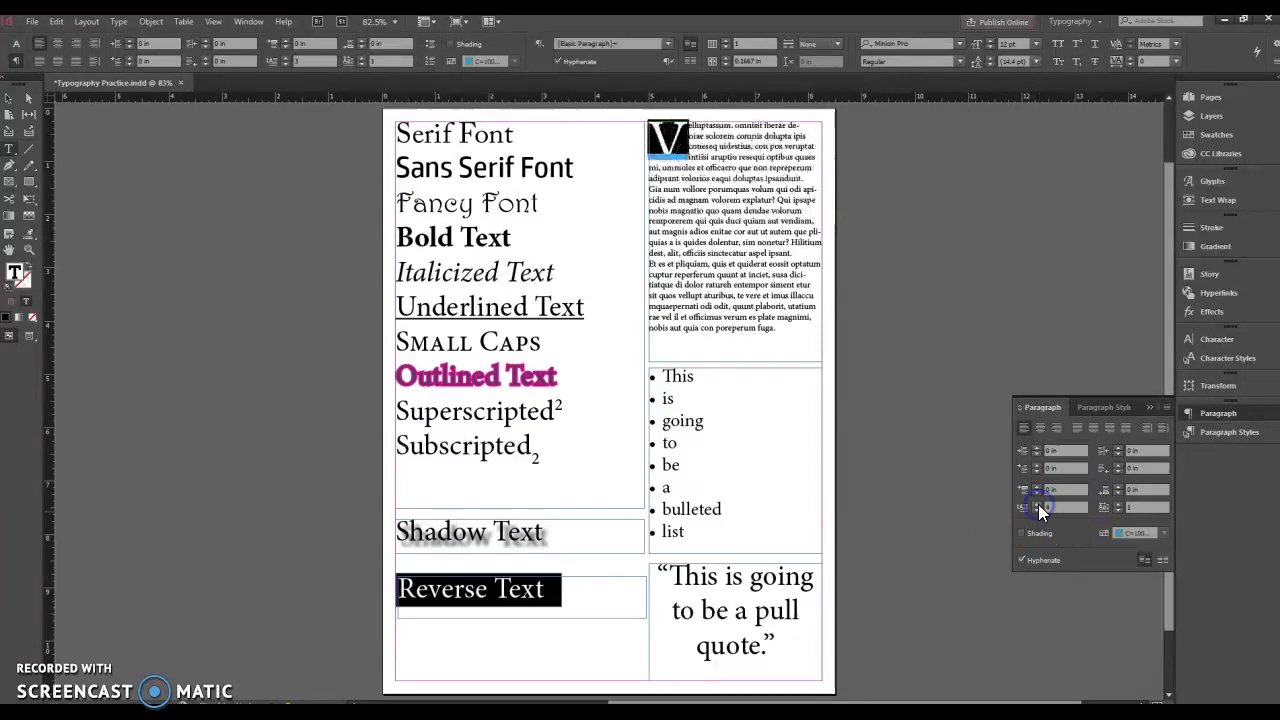
pyautogui.click(918, 300)
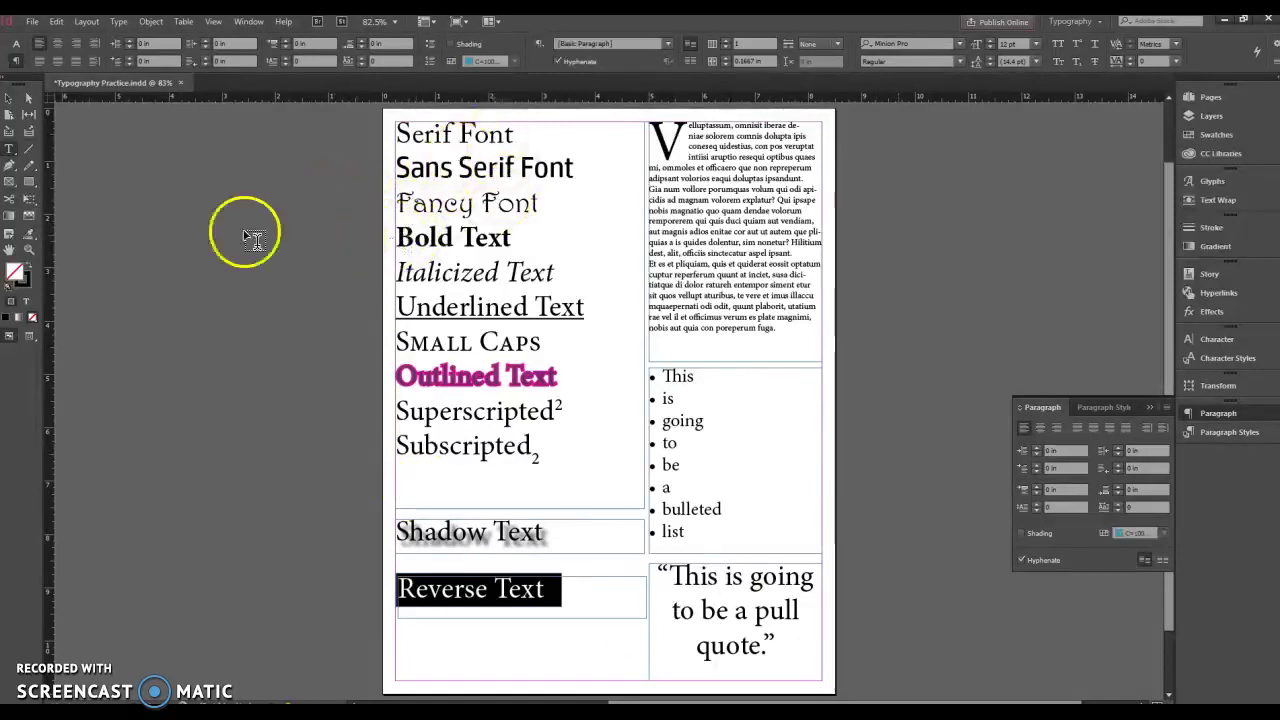
# - Add a text frame about 3 by 1 in on the pasteboard beside "Sans Serif Font", reading "Note: to create Reverse type draw box on top"
pyautogui.click(9, 148)
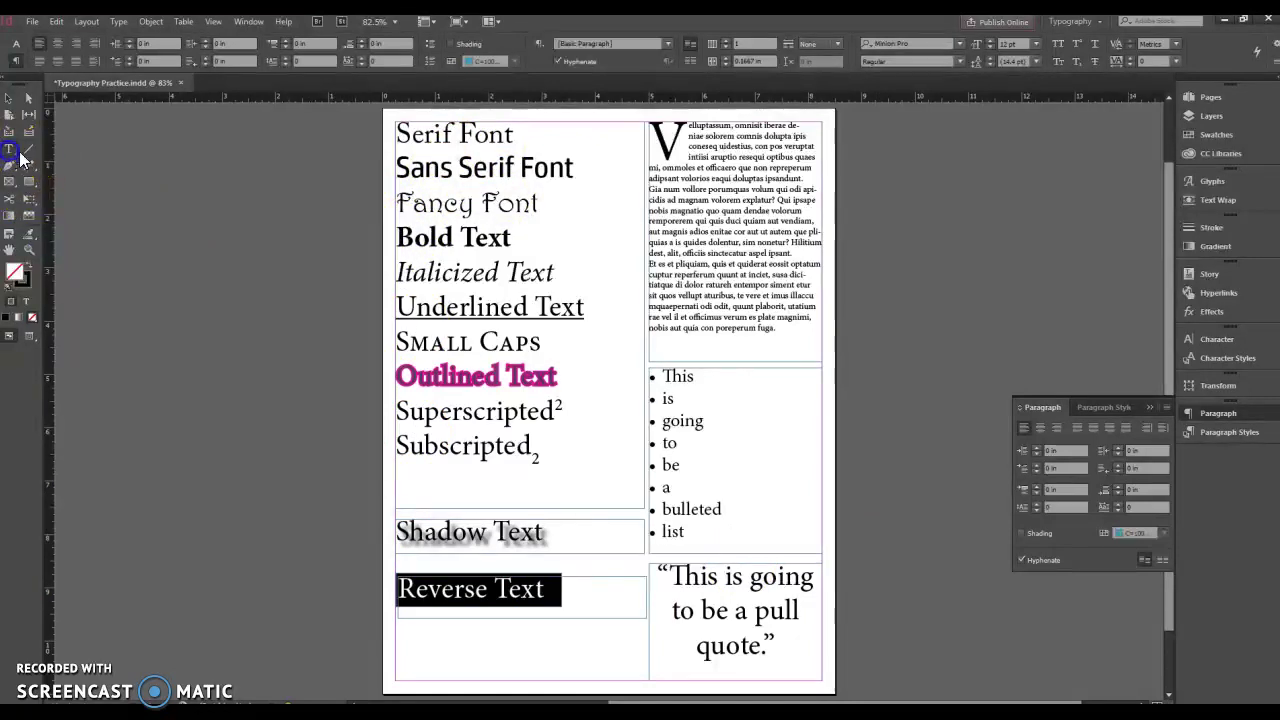
pyautogui.moveTo(209, 151); pyautogui.dragTo(369, 202)
pyautogui.write('Not')
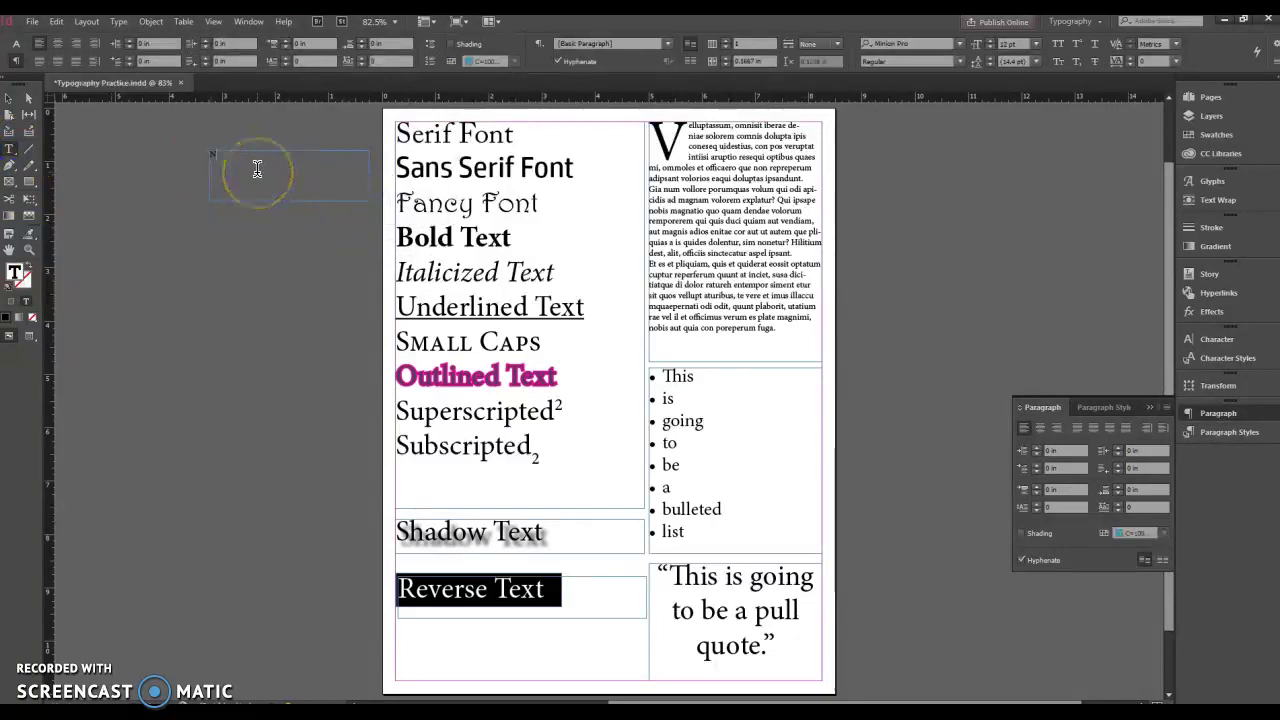
pyautogui.write('e: t')
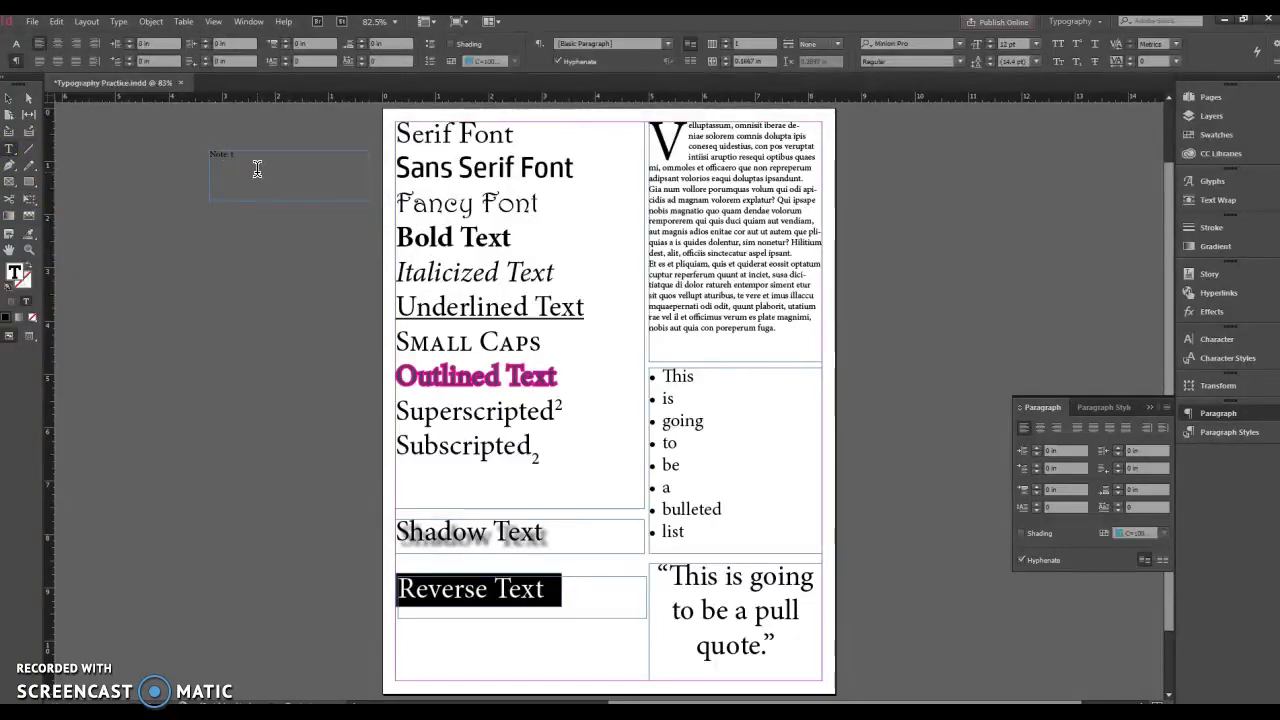
pyautogui.write('o sreate Reverse typ')
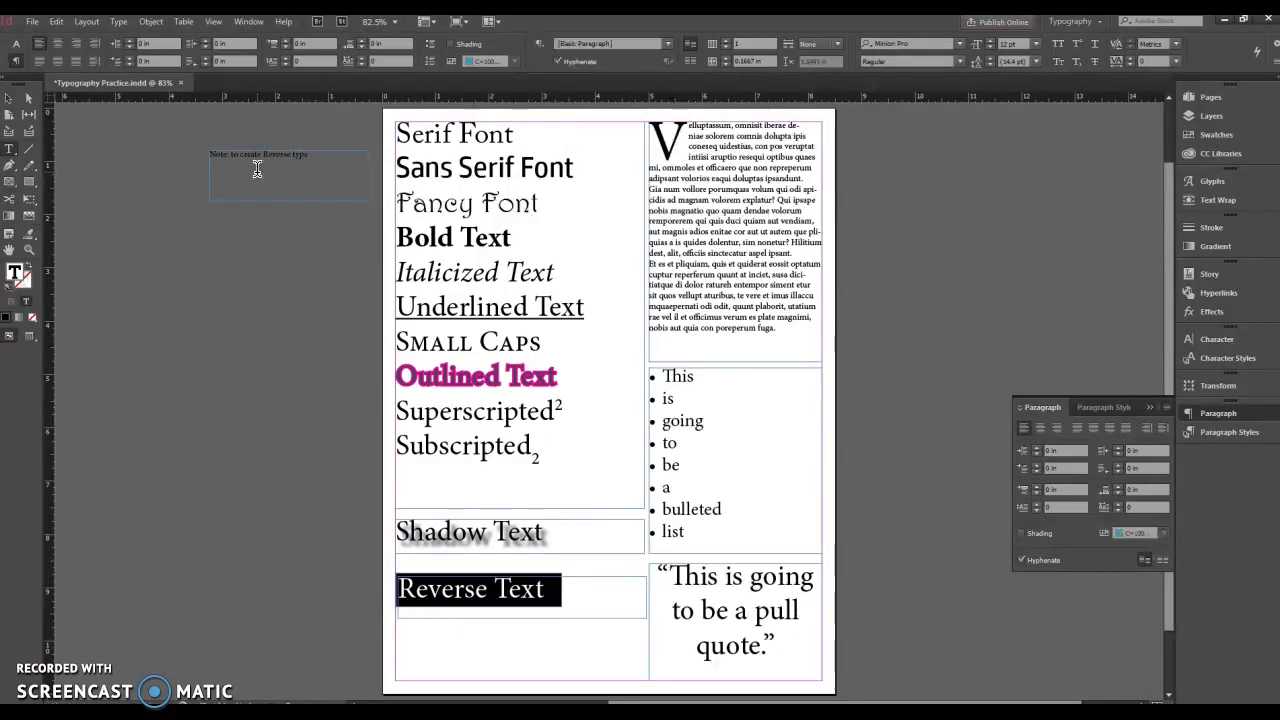
pyautogui.write('e t')
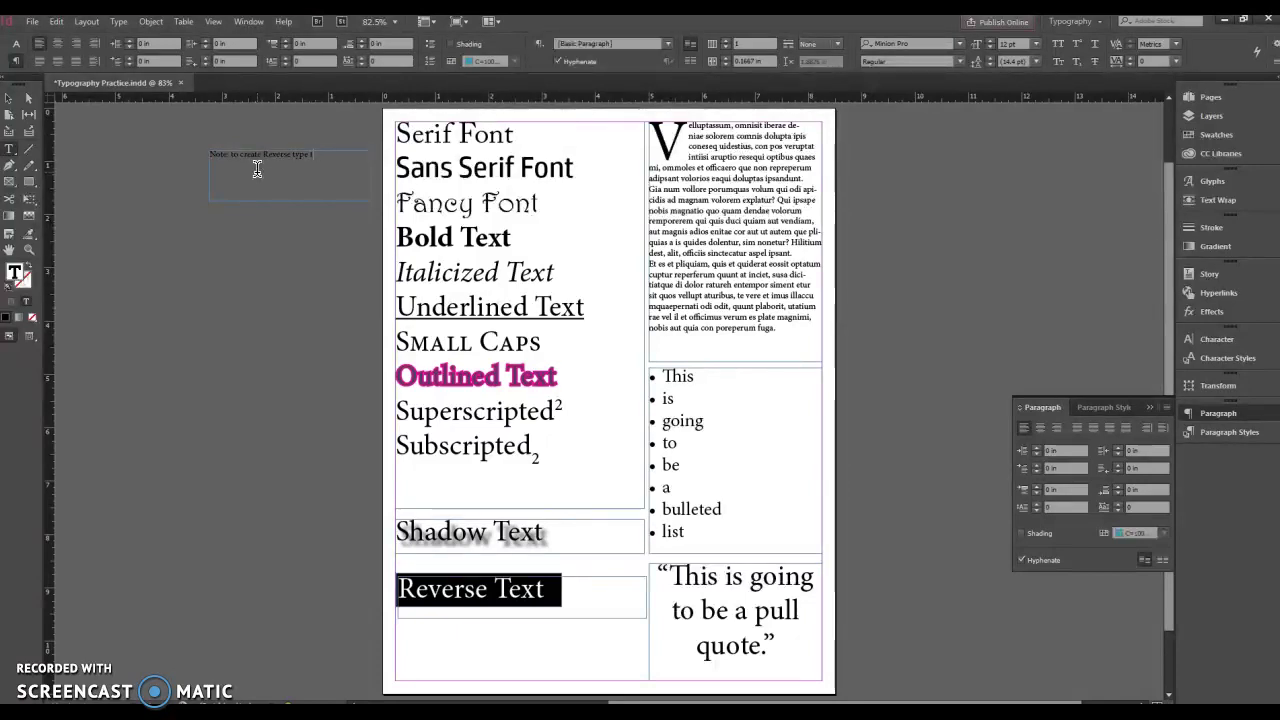
pyautogui.write(' draw box on top')
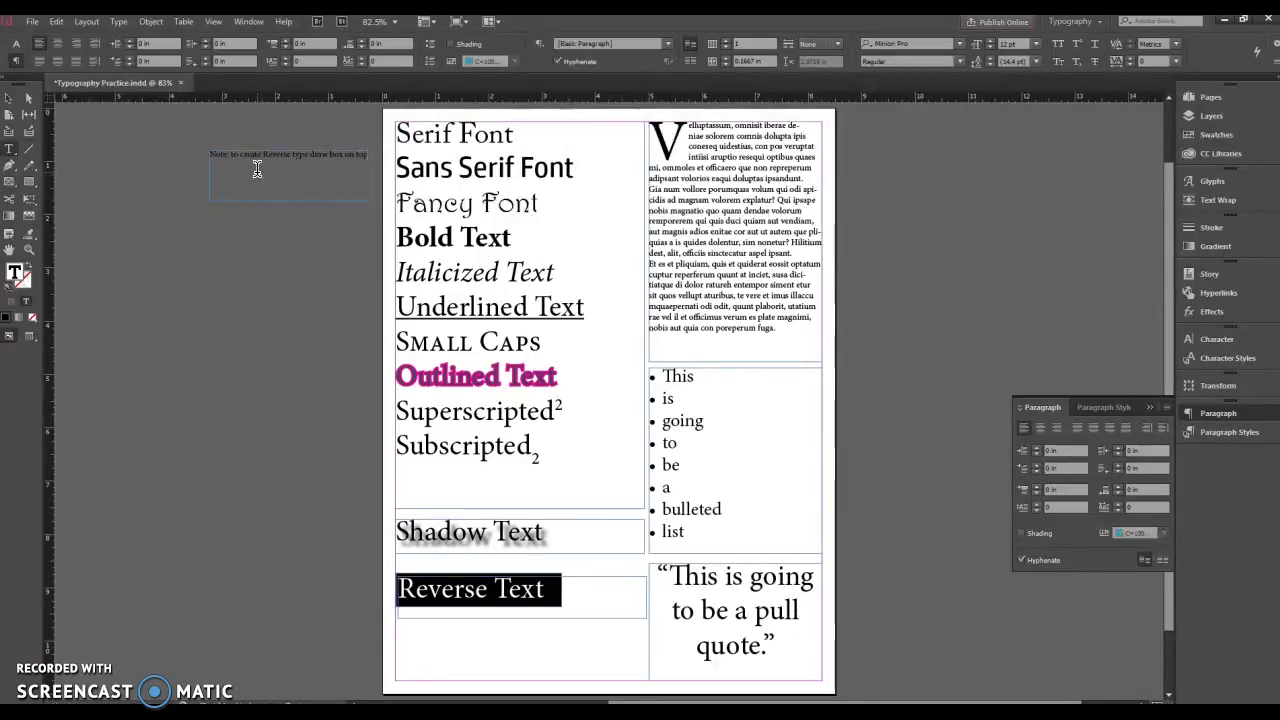